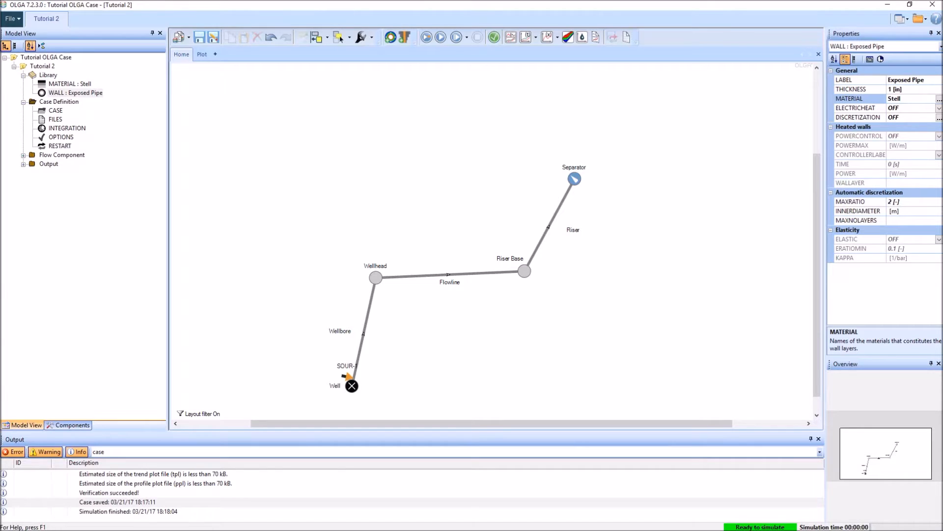
Step: Duplicate the Tutorial 2 case as "Tutorial 3 Start.opi" in the OLGA Tutorial folder, overwriting the existing file
left_click(180, 40)
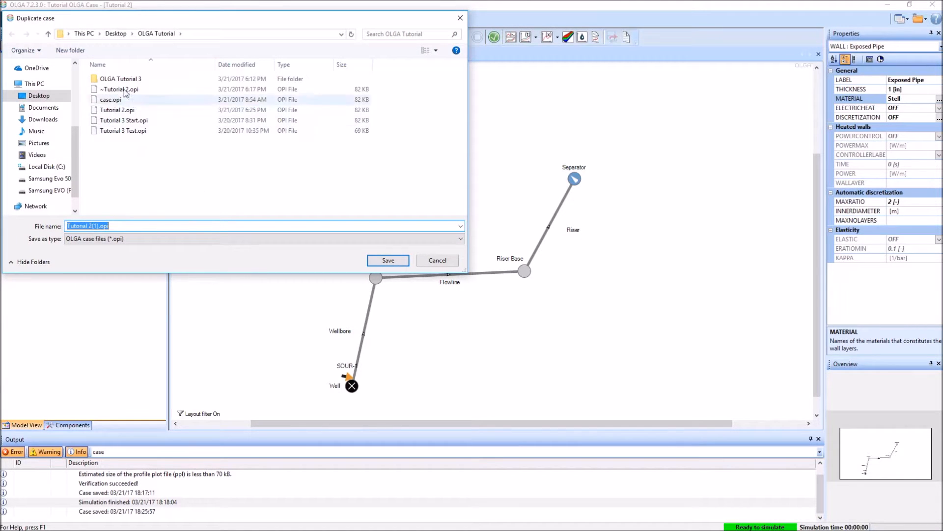
left_click(99, 228)
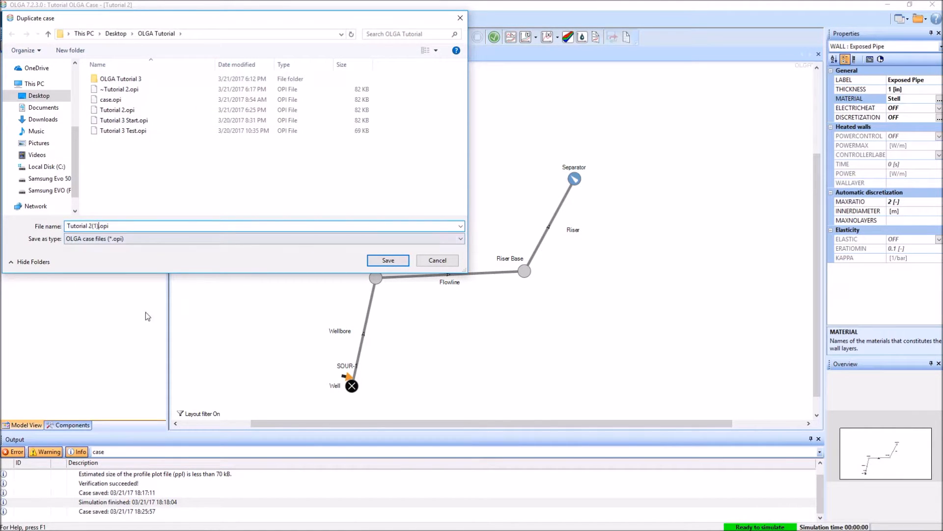
key("shift+Left")
key("shift+Left")
key("shift+Left")
key("shift+Left")
type("3 Start")
left_click(388, 260)
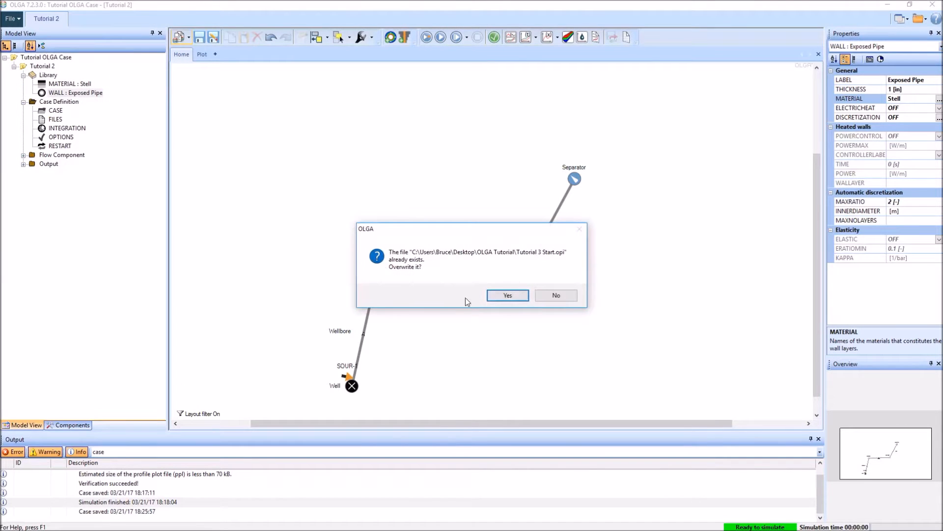
left_click(514, 298)
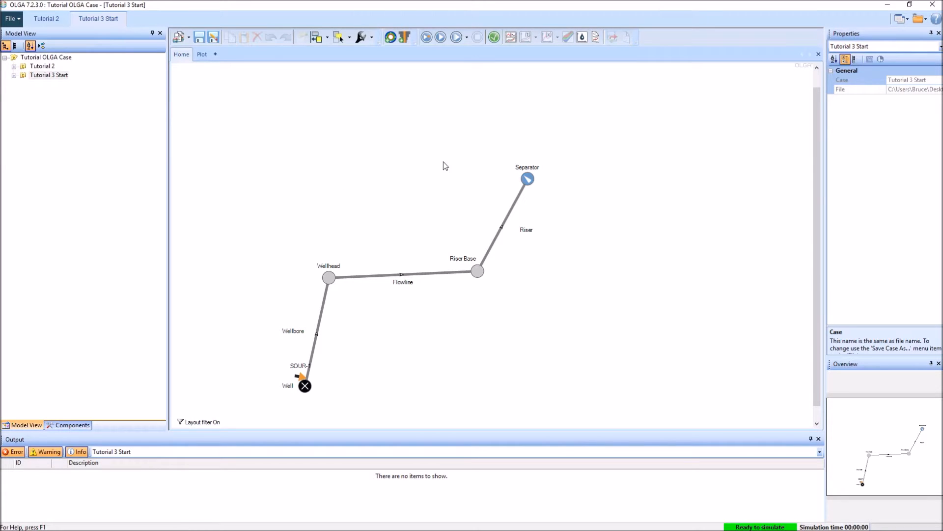
left_click(51, 20)
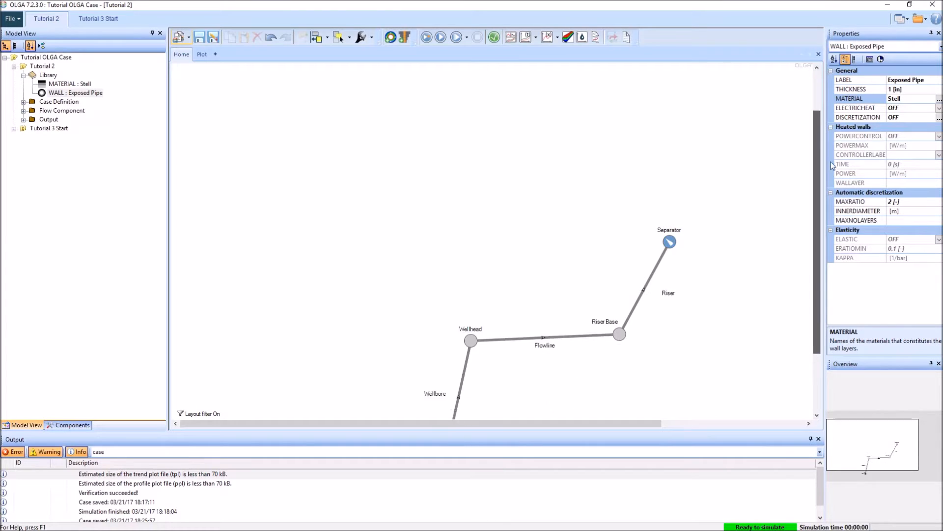
left_click_drag(817, 120, 817, 204)
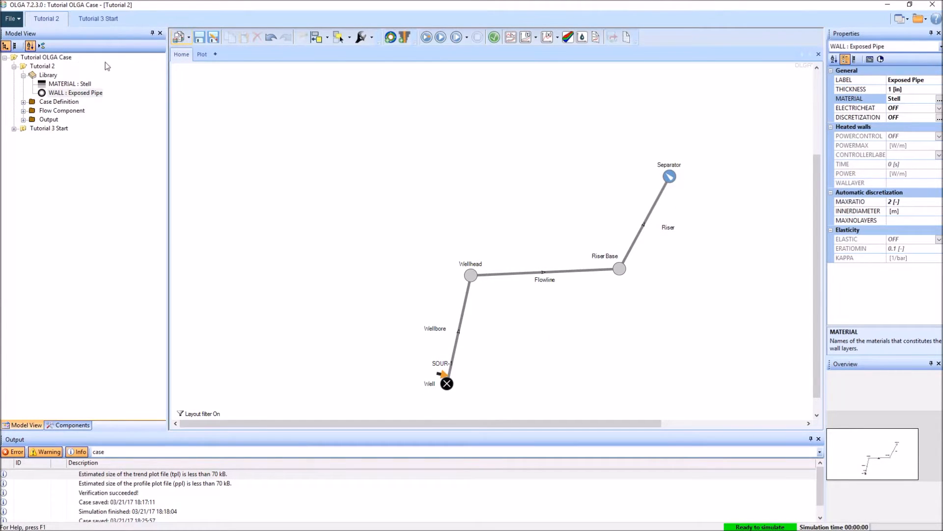
left_click(101, 22)
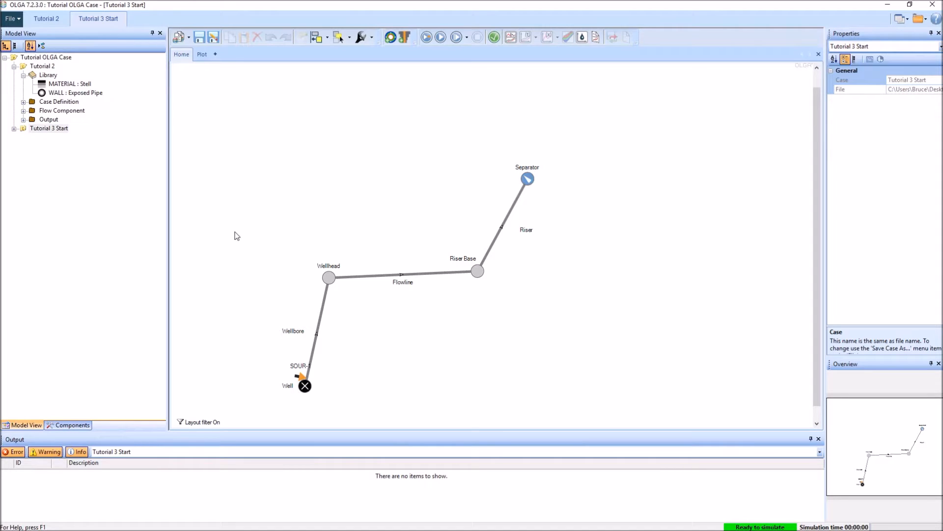
Step: Rename the misspelled library material in the Tutorial 2 case to Steel
left_click(78, 85)
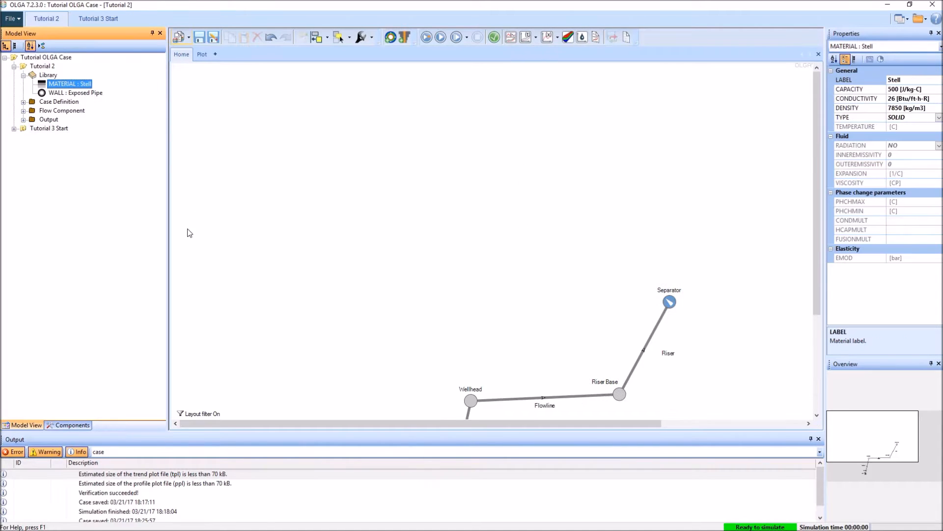
double_click(888, 82)
type("Steel")
key("Return")
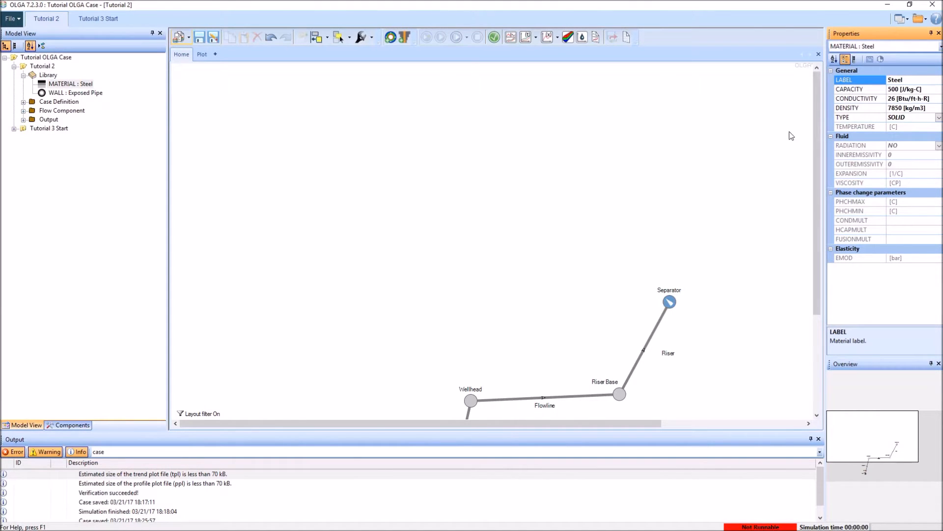
Step: Verify the Tutorial 2 case and go to the object behind the reported MATERIAL reference error
left_click_drag(818, 121, 824, 210)
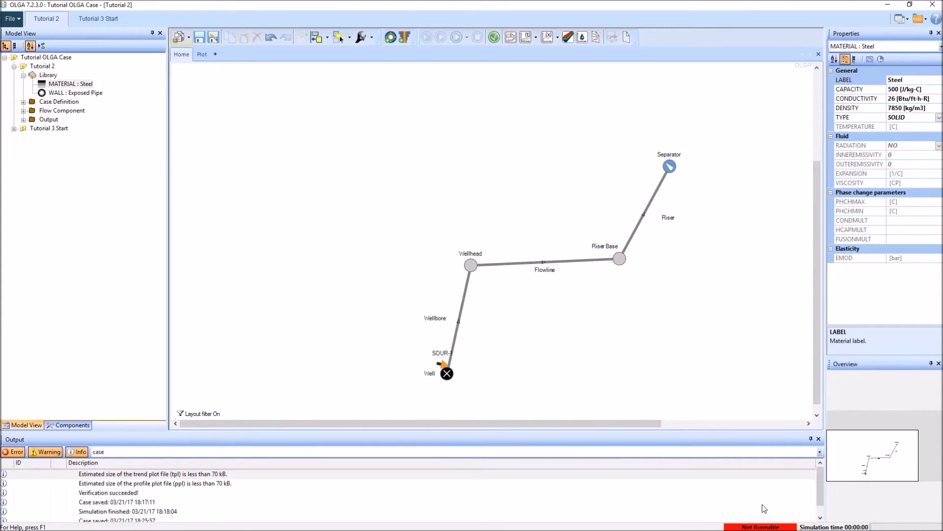
left_click(494, 38)
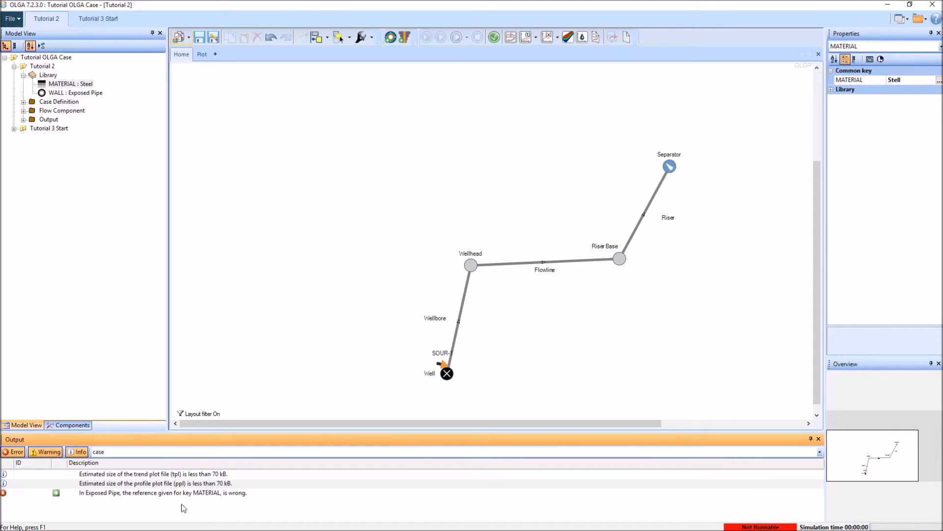
left_click(57, 493)
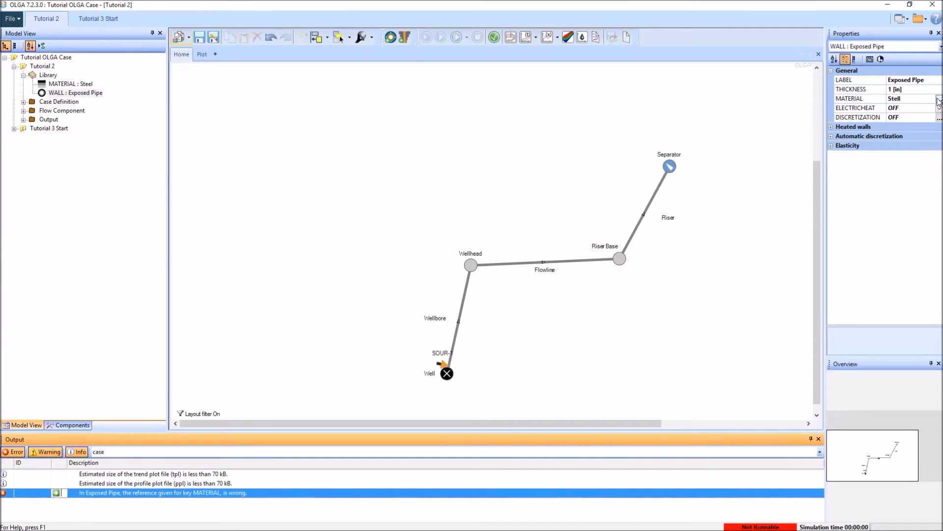
Step: Replace the Exposed Pipe wall's outdated material reference with Steel
left_click(939, 102)
left_click(499, 220)
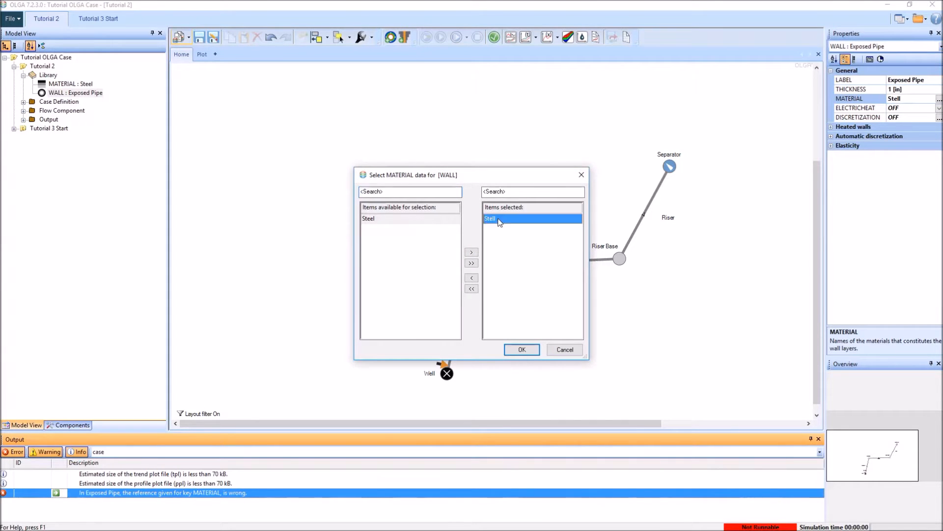
left_click(471, 277)
left_click(378, 220)
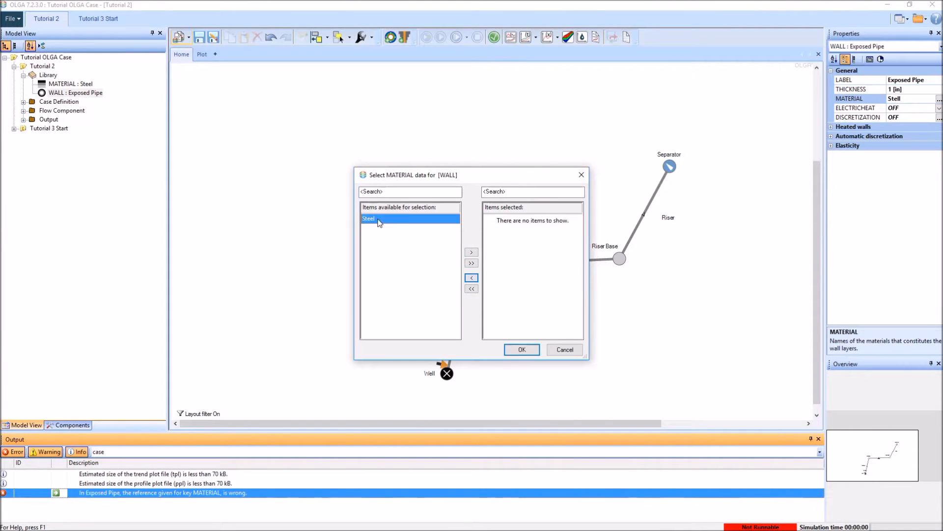
left_click(471, 252)
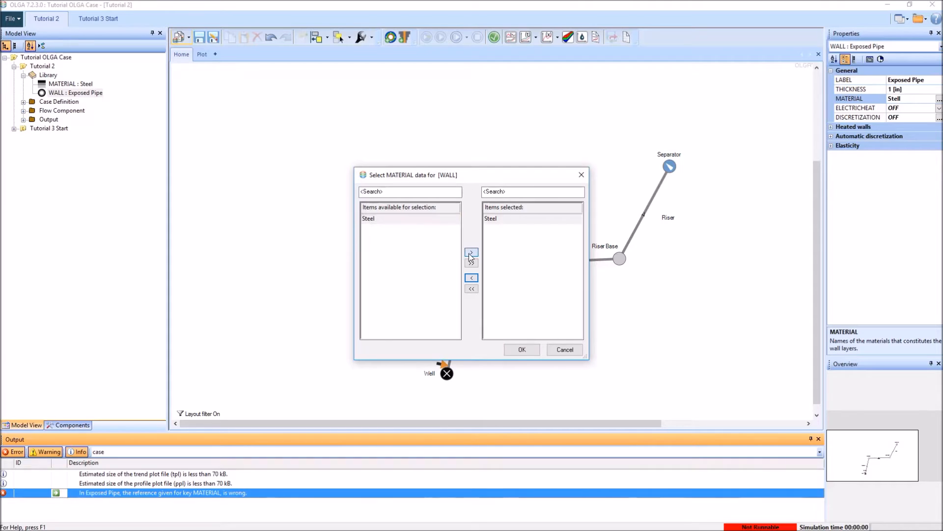
left_click(522, 350)
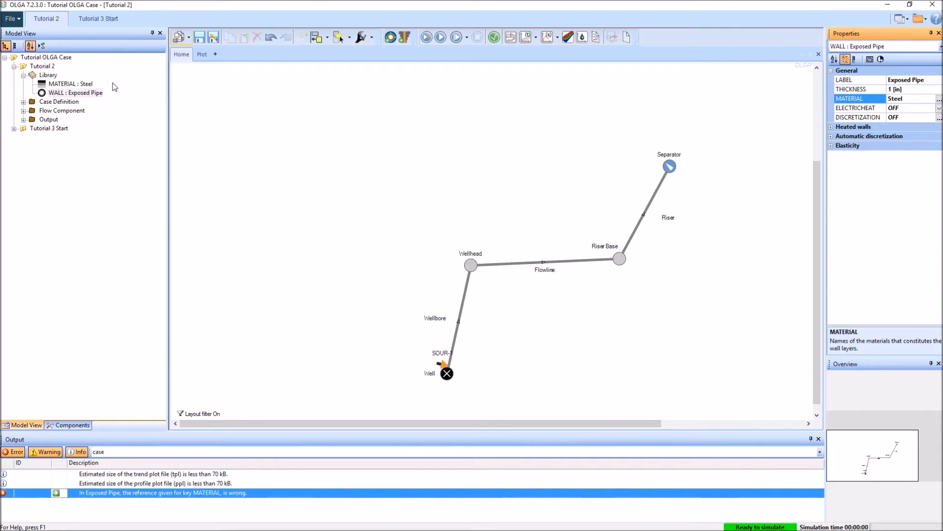
Step: Examine the properties of PIPE-1 in the Flowline flowpath's piping
left_click(23, 111)
left_click(33, 120)
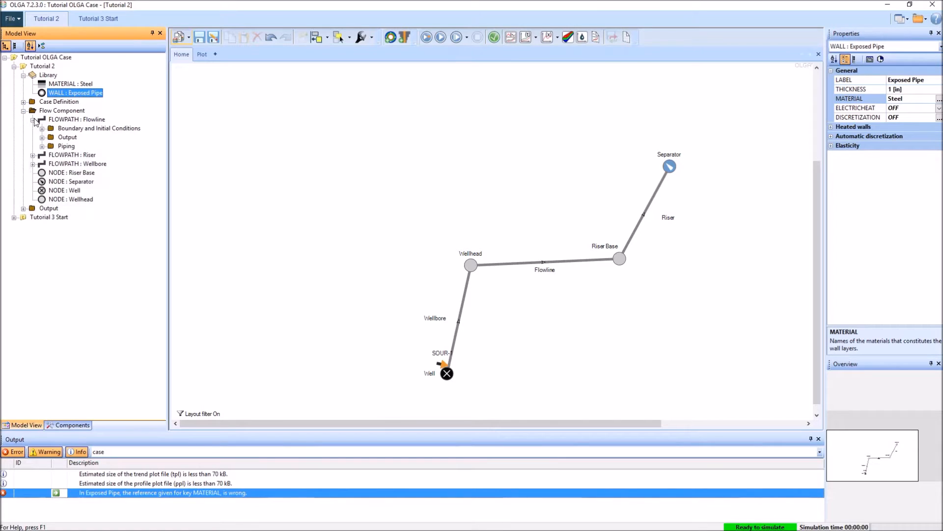
left_click(42, 146)
left_click(75, 172)
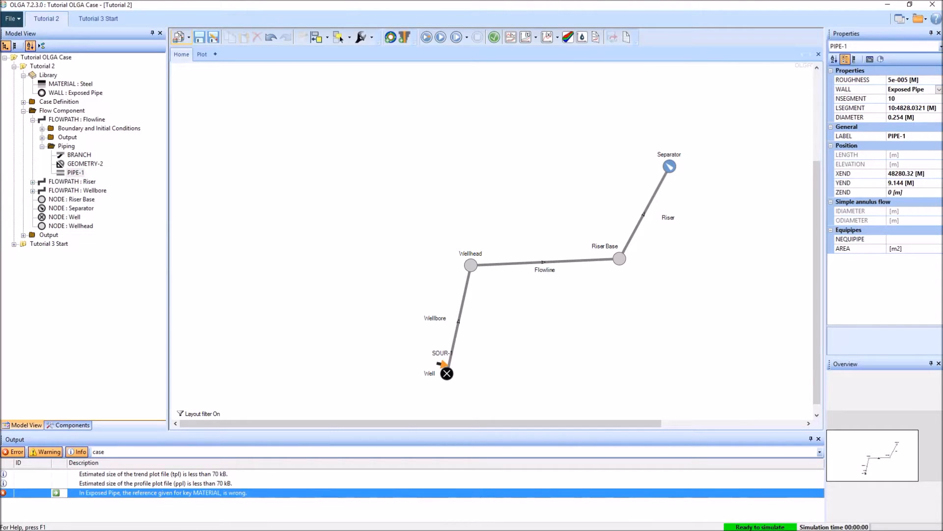
left_click_drag(502, 423, 521, 426)
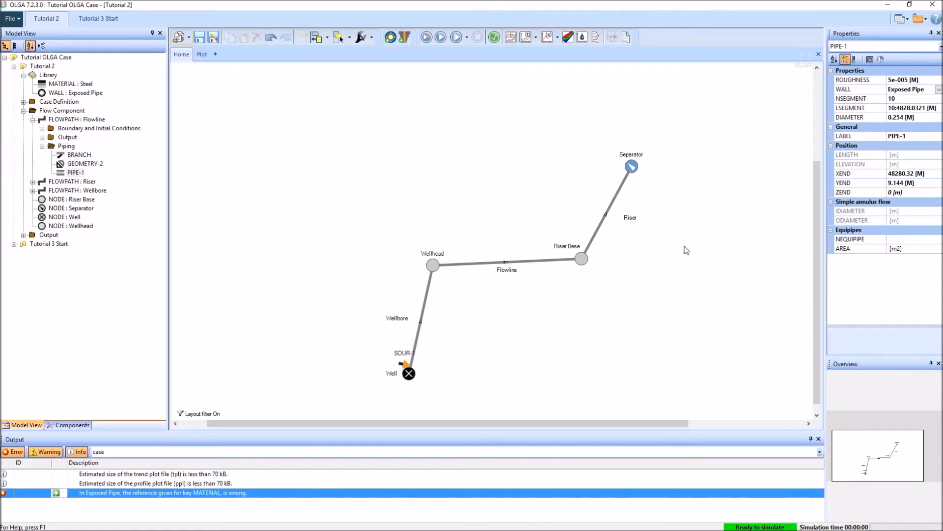
Step: Examine the properties of the Separator node and of the SOUR-1 source at the well
left_click(633, 168)
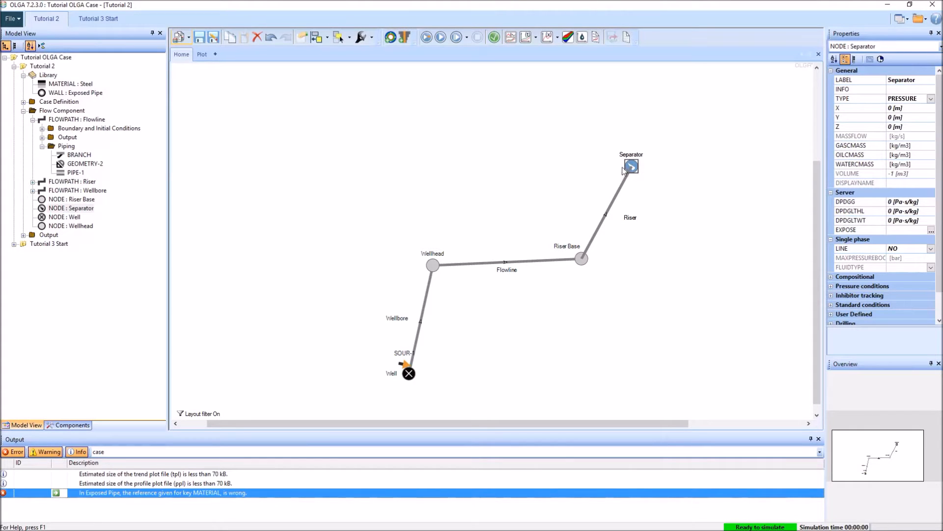
left_click(484, 383)
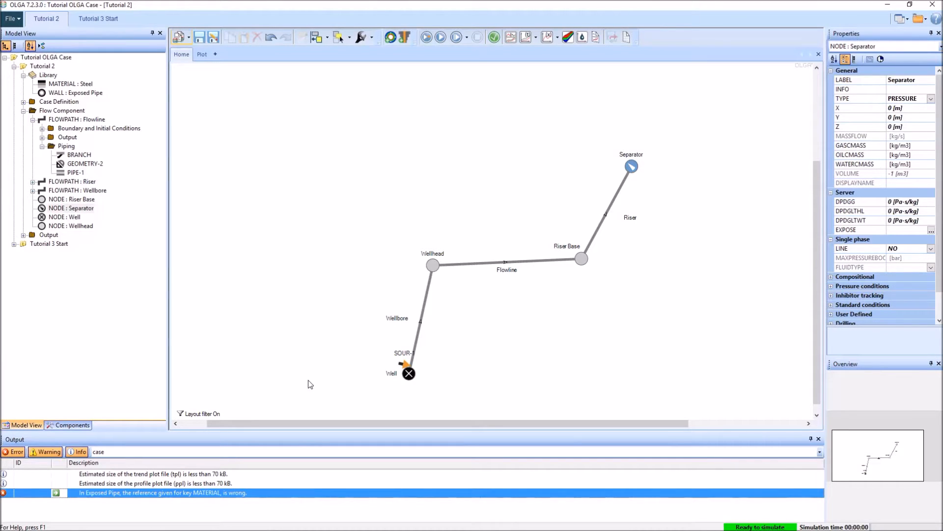
left_click(404, 364)
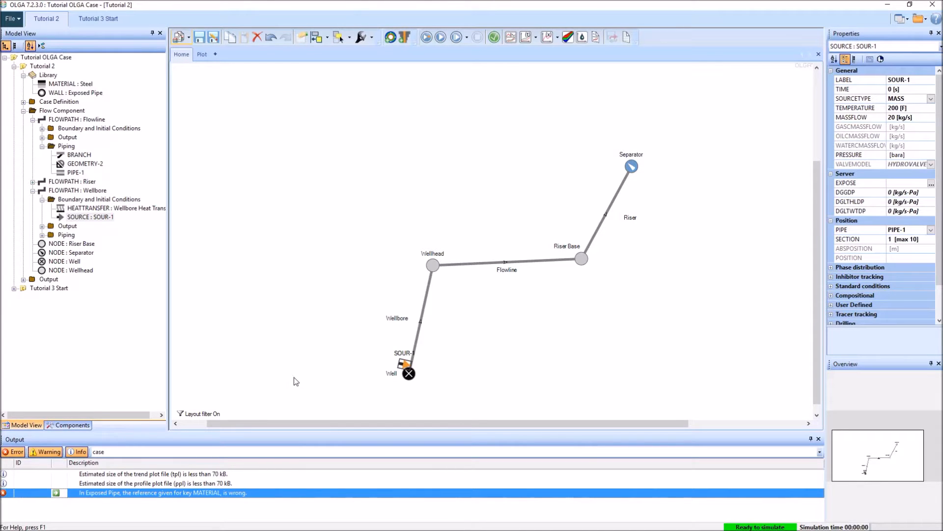
left_click(286, 351)
double_click(67, 226)
left_click(84, 235)
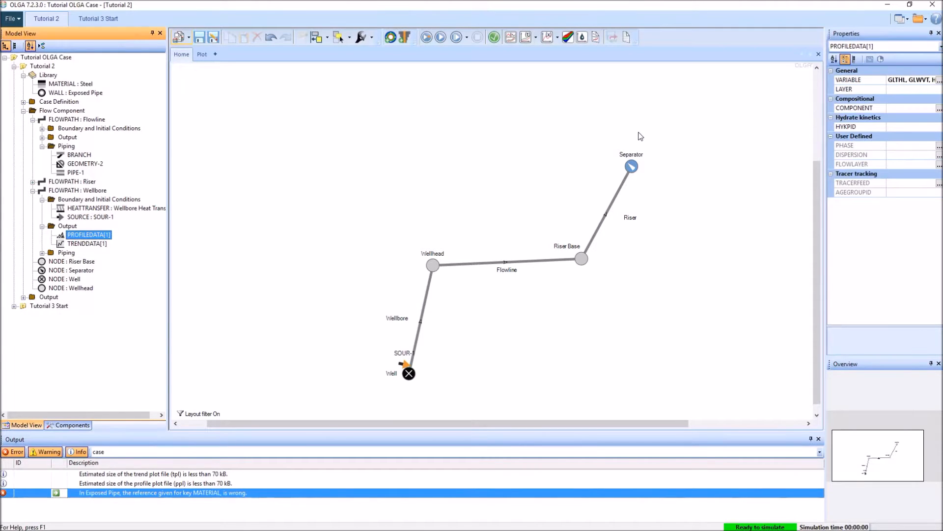
left_click(939, 79)
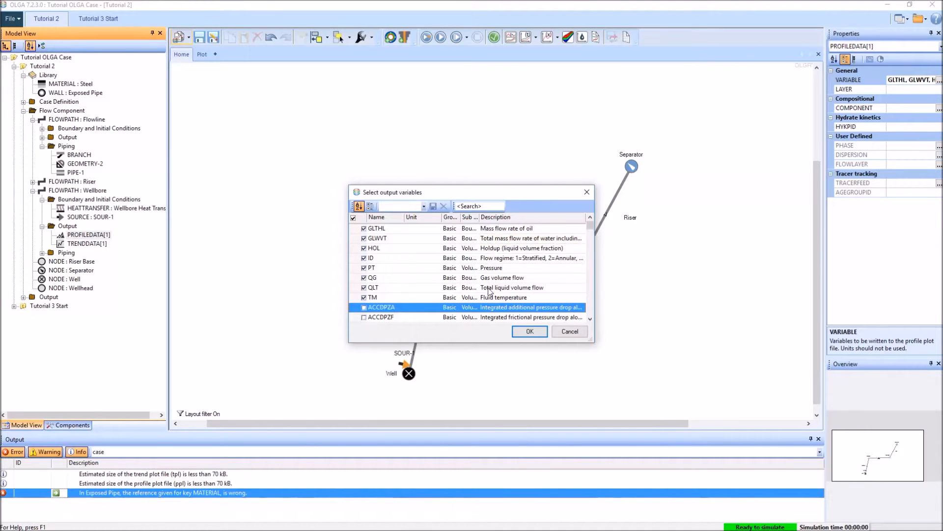
left_click(479, 206)
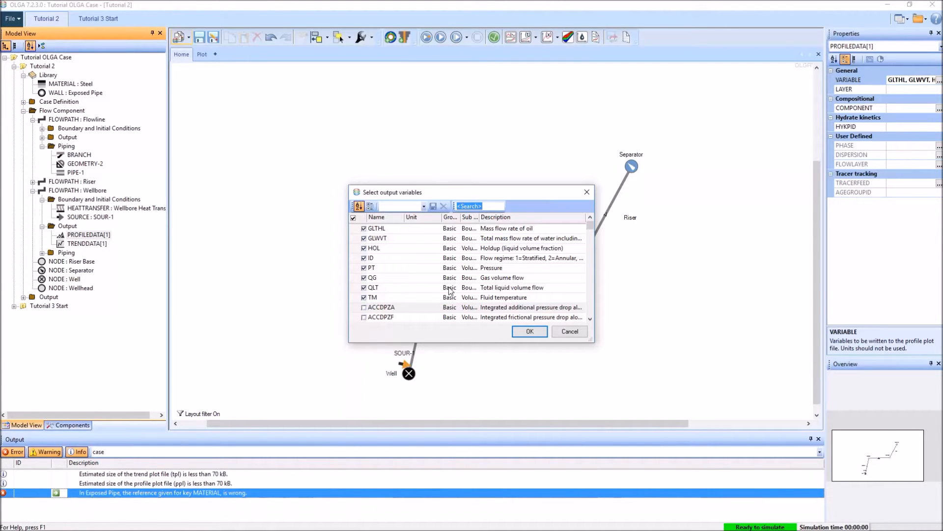
type("mass flow")
type("rate")
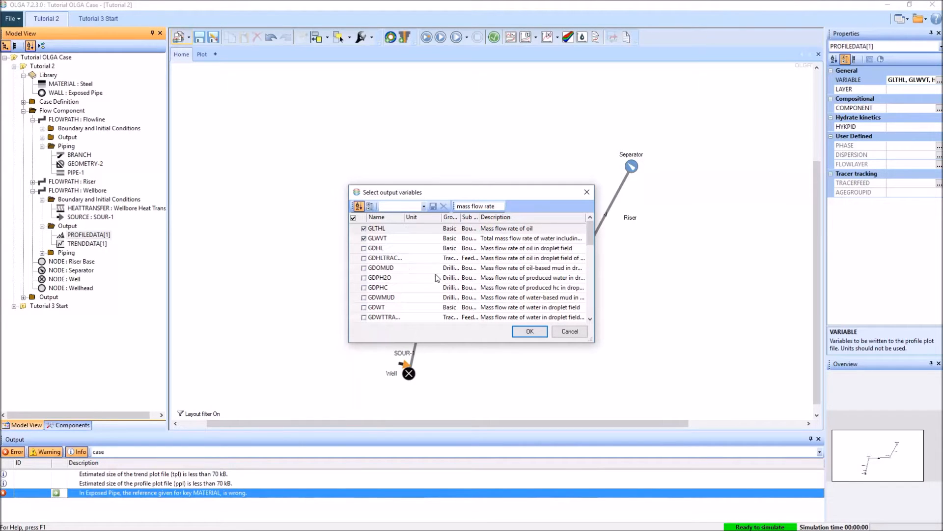
left_click(455, 220)
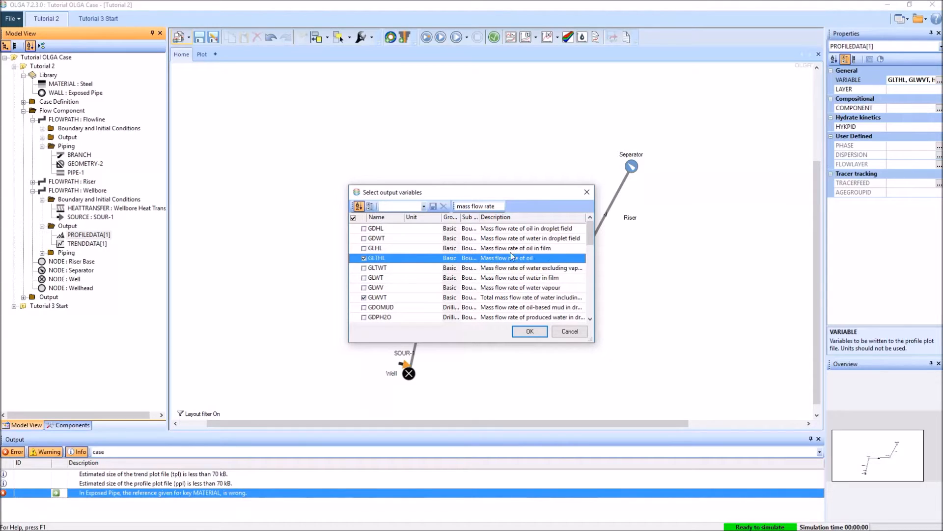
Step: Search the output variables for "volume flow" and look through the matching variables
left_click(503, 206)
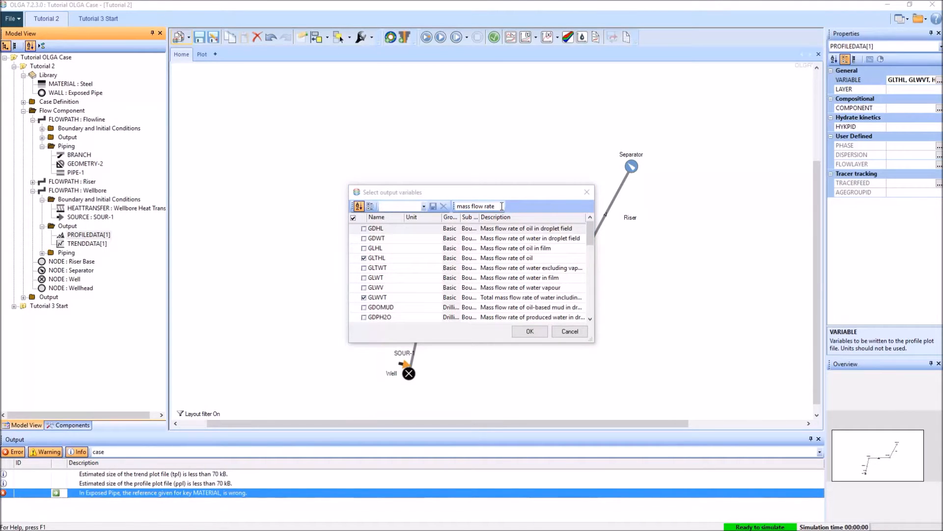
left_click(502, 206)
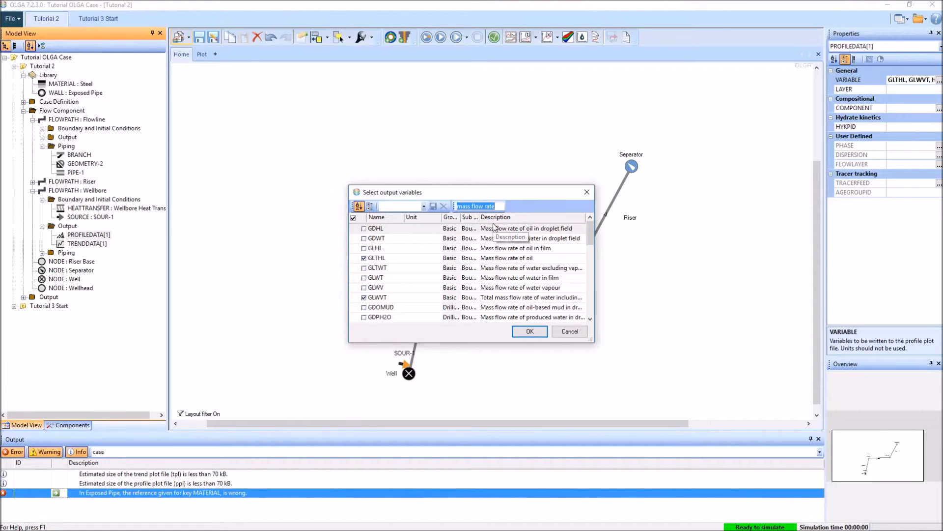
type("volume flow")
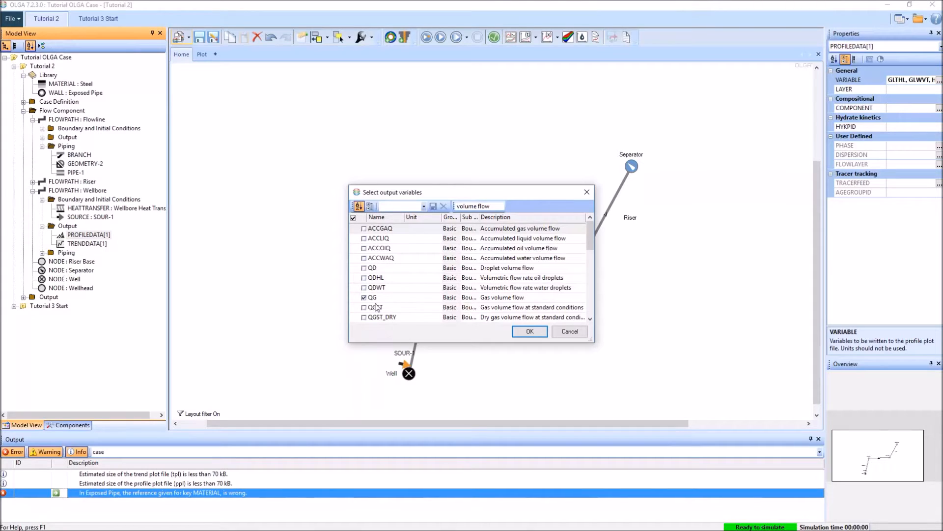
scroll(565, 299, "down", 1)
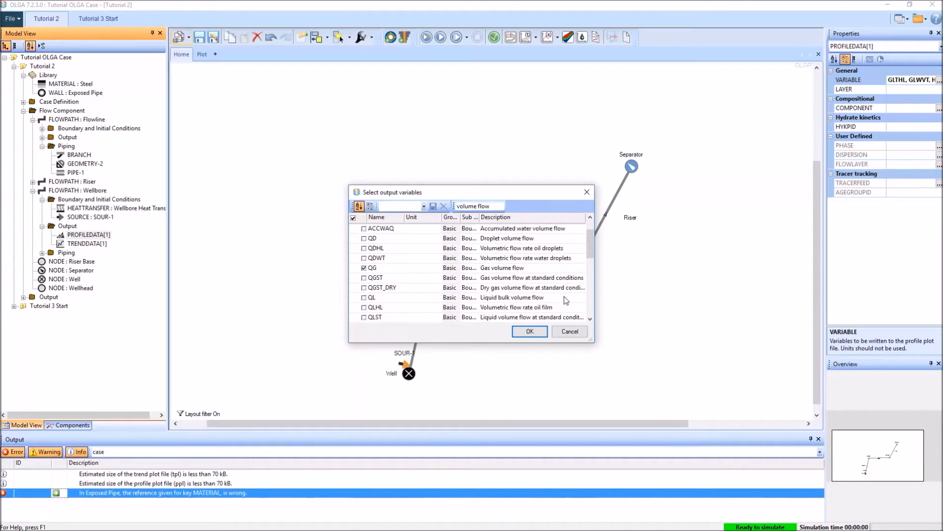
scroll(564, 296, "down", 2)
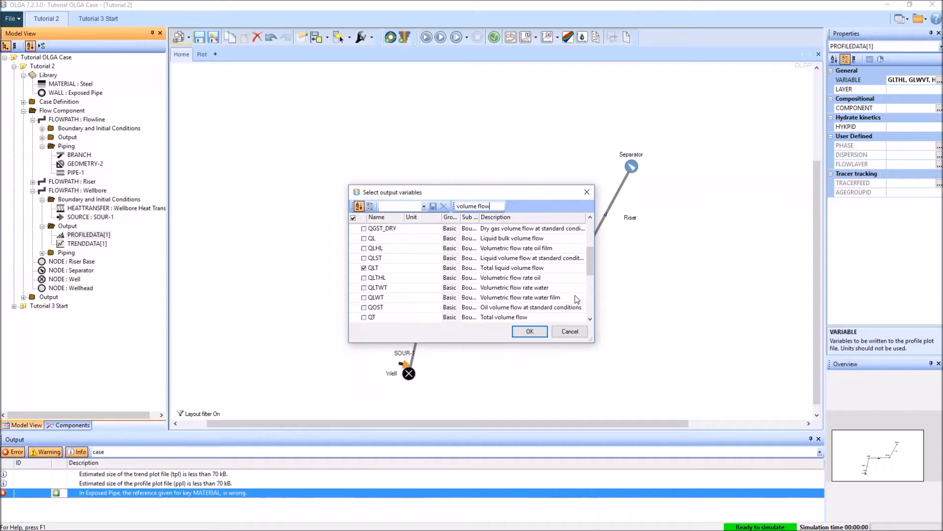
scroll(575, 297, "up", 3)
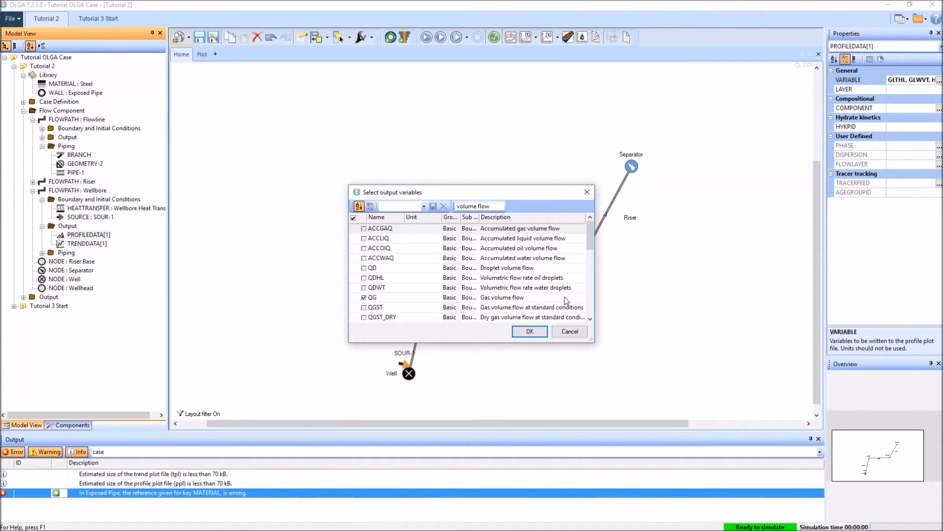
Step: Search the output variables for "density", then clear the search filter
triple_click(495, 206)
type("density")
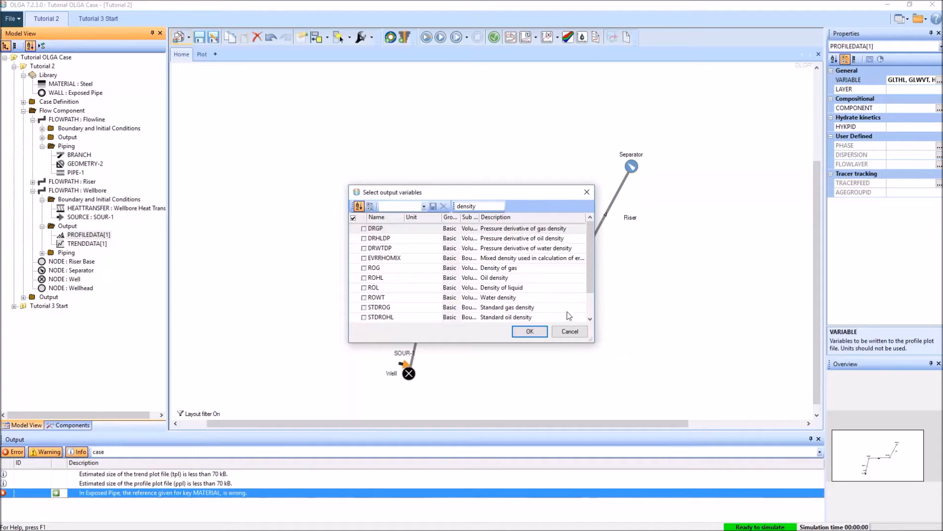
left_click_drag(481, 206, 355, 216)
key("BackSpace")
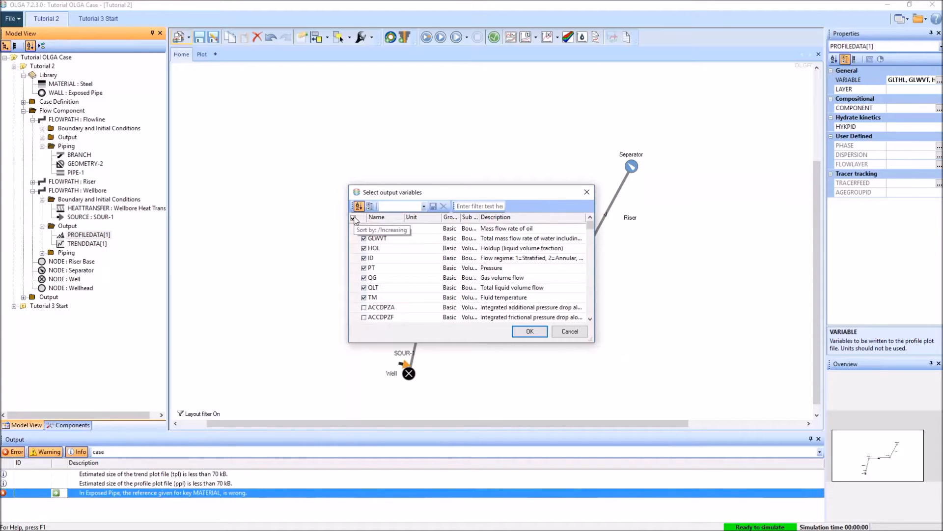
left_click(518, 230)
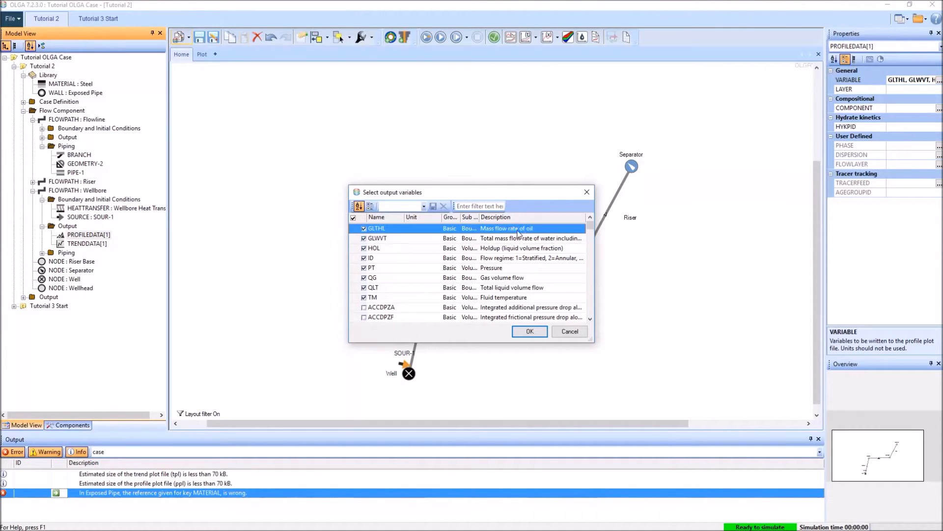
left_click(533, 334)
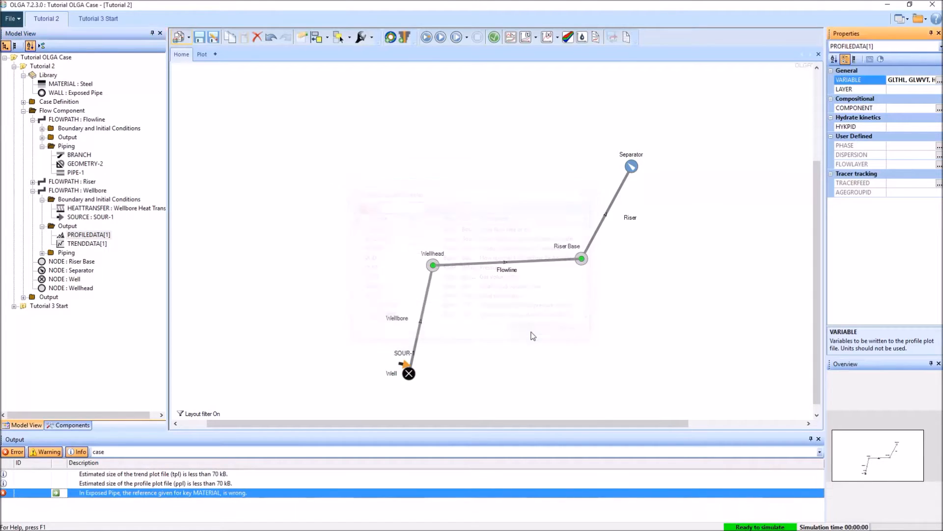
left_click(581, 365)
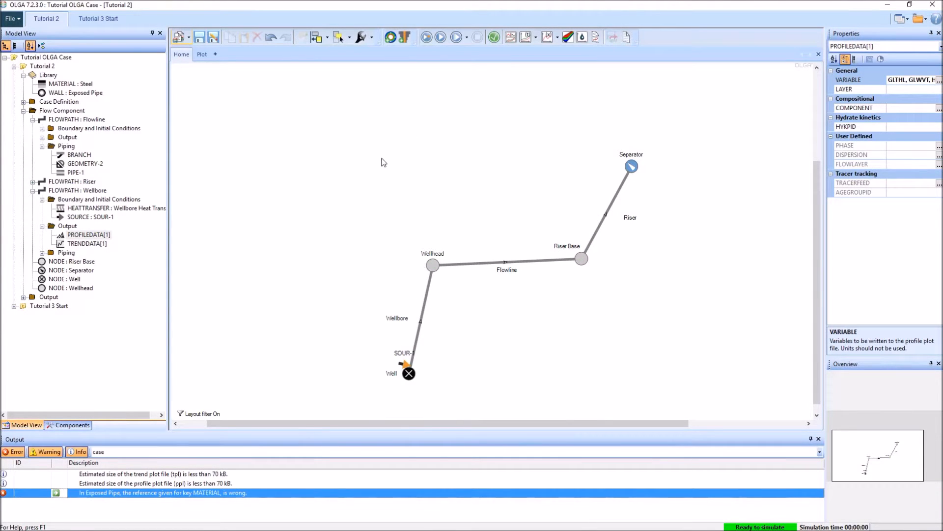
left_click(431, 36)
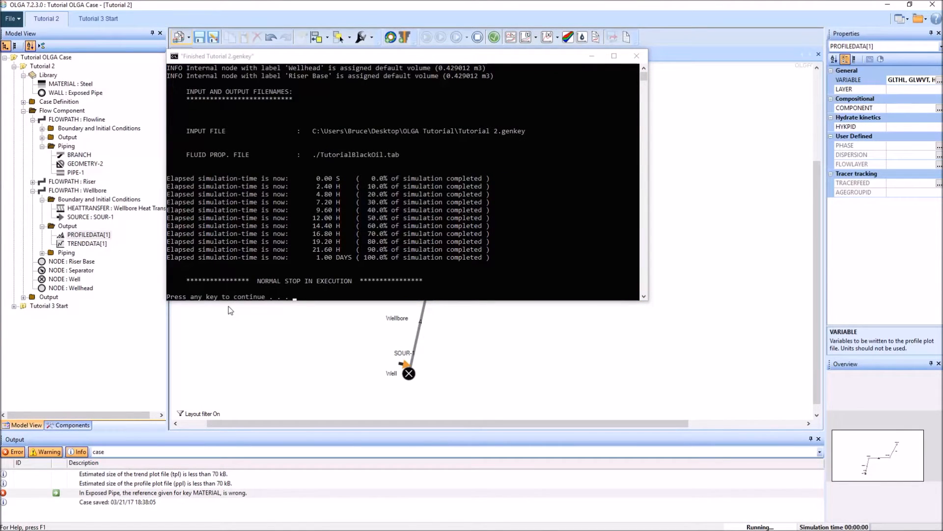
left_click(427, 271)
key("Return")
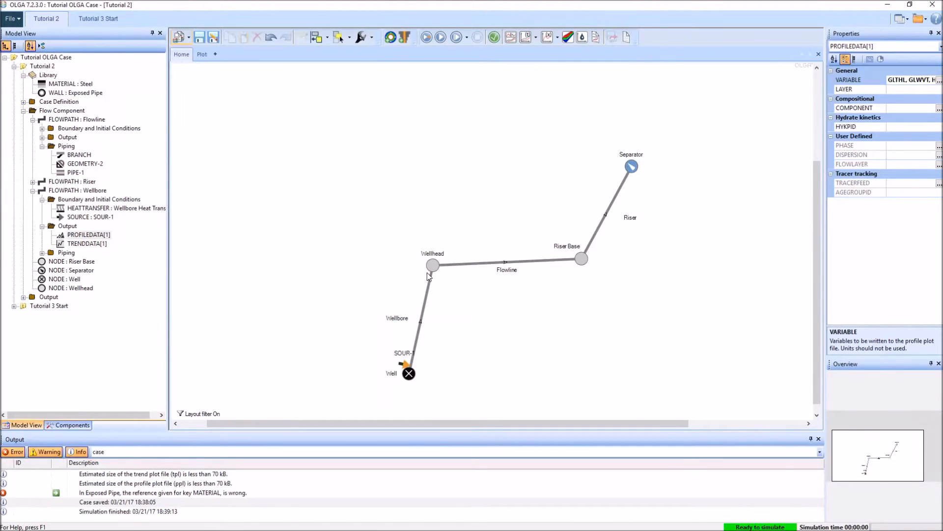
Step: Create a profile plot of GLTHL, GLWVT and PT, filtering the available variables to the Wellbore only
left_click(544, 38)
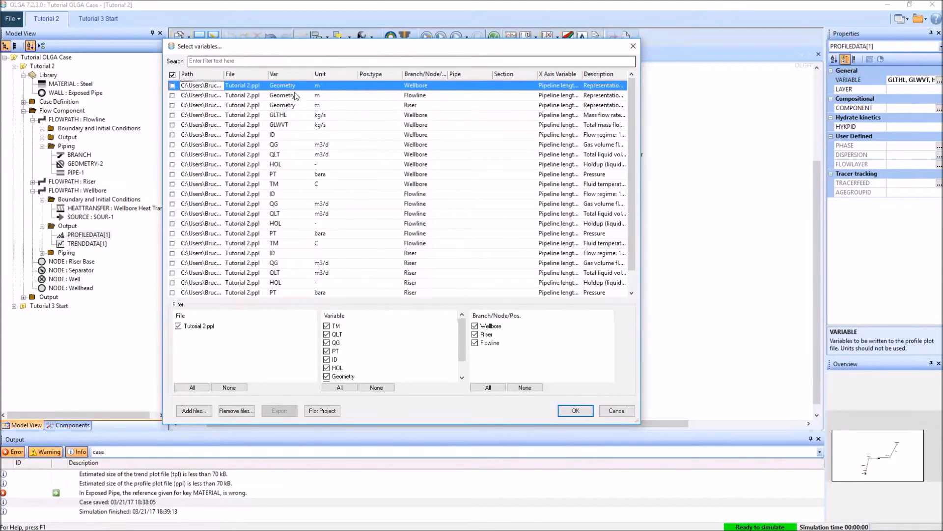
left_click(475, 335)
left_click(475, 343)
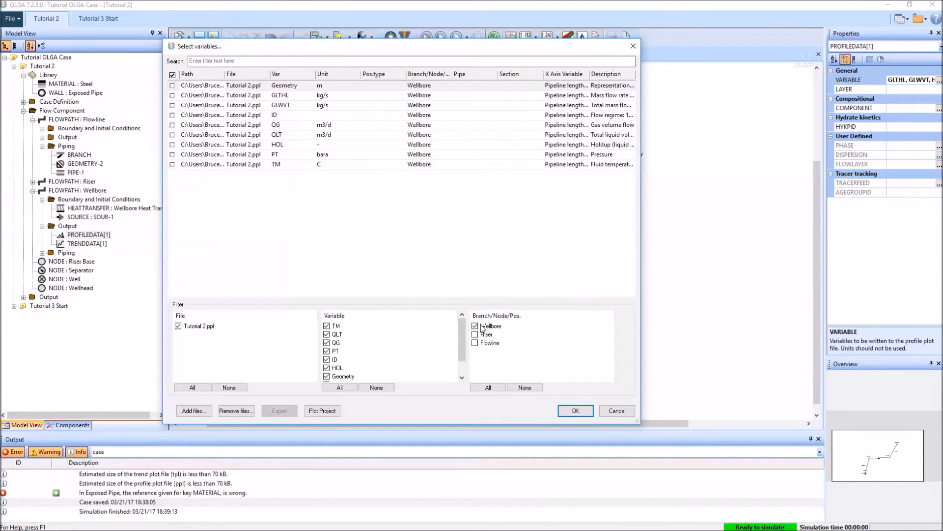
left_click(172, 95)
left_click(172, 105)
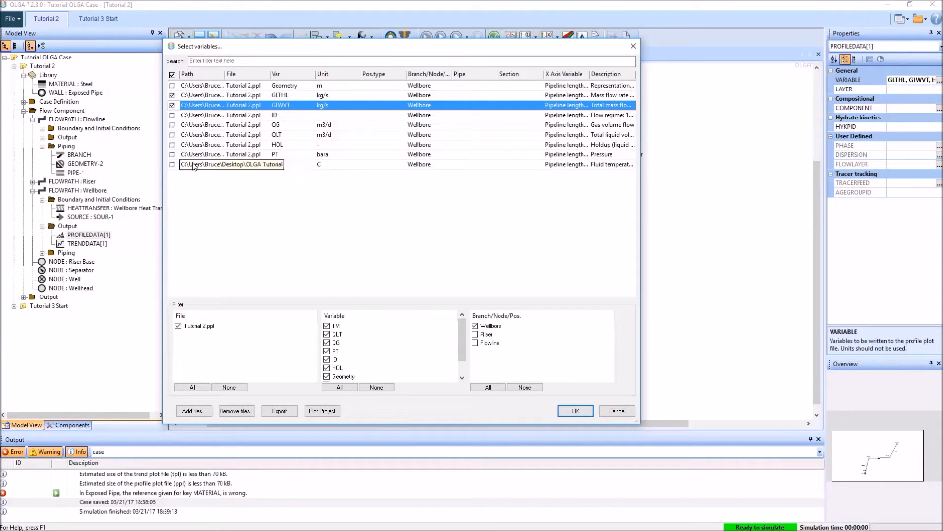
left_click(172, 154)
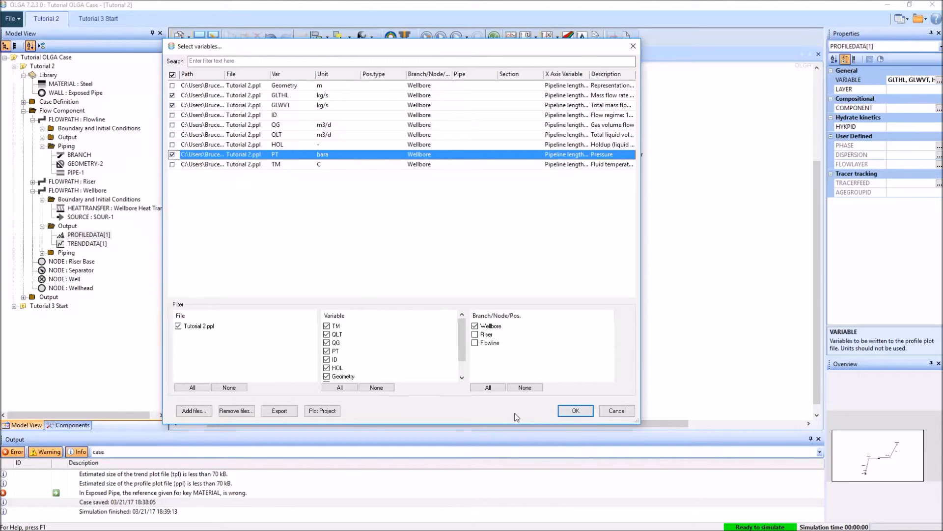
left_click(575, 410)
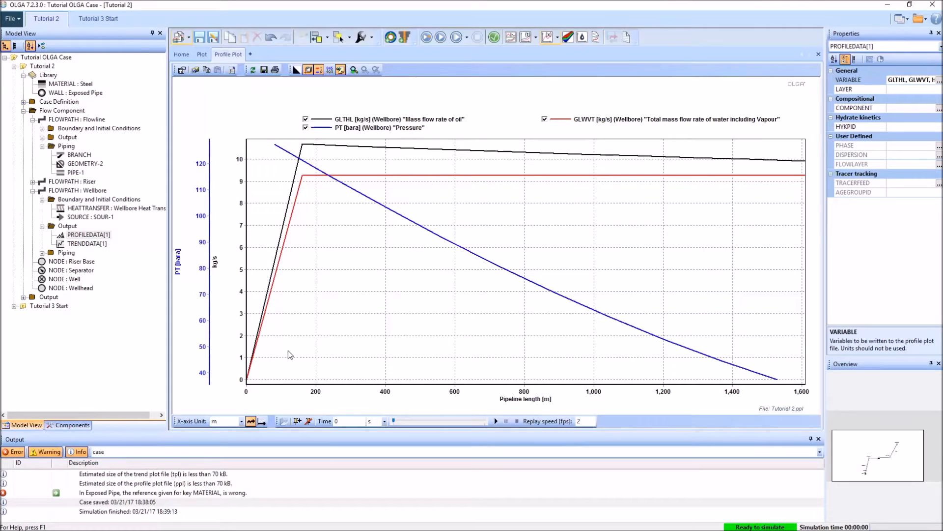
Step: Change the unit of the PT pressure curve in the profile plot to psia
left_click(180, 54)
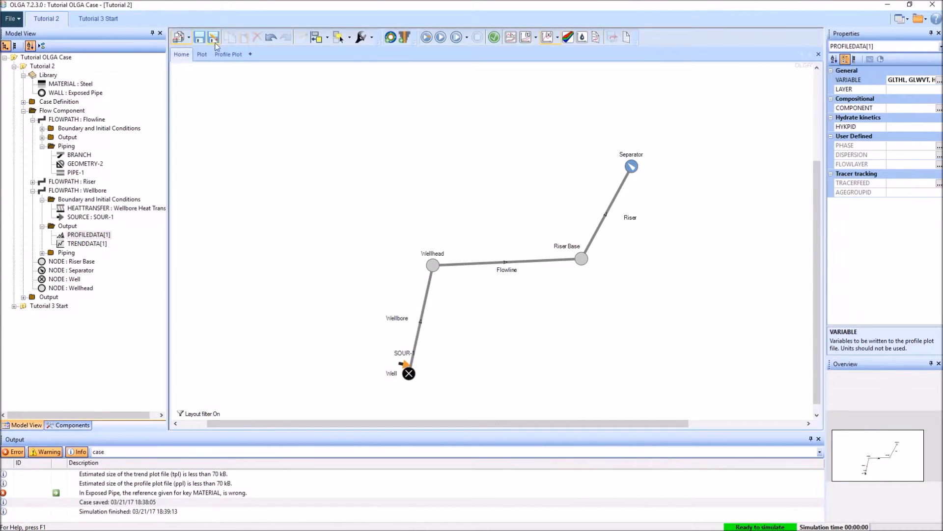
left_click(229, 54)
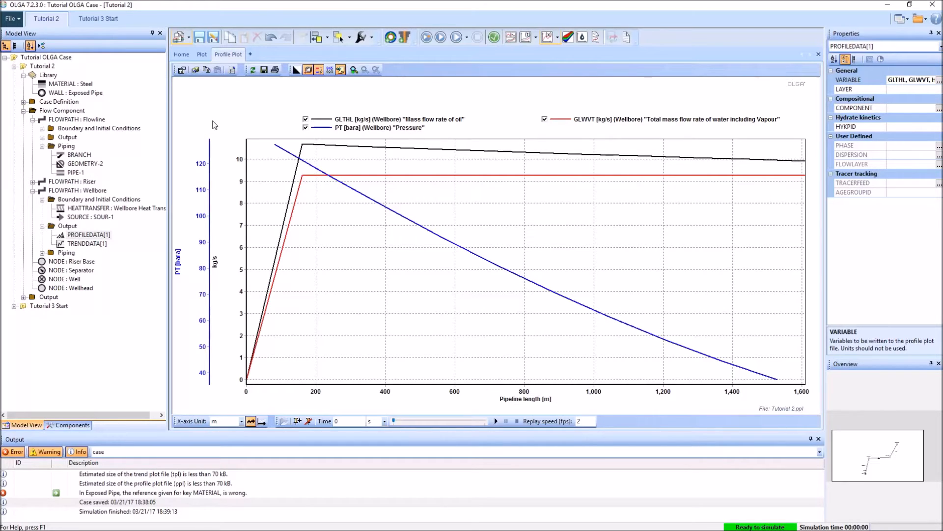
right_click(238, 102)
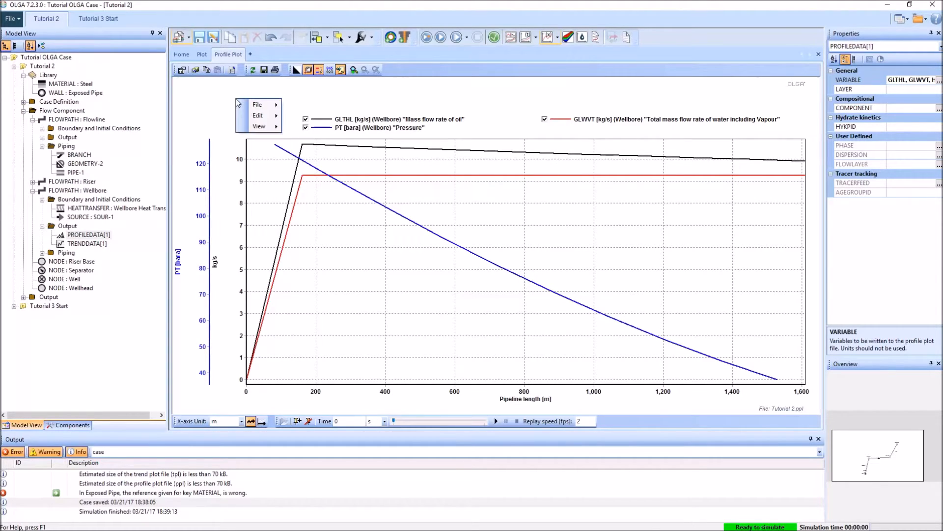
mouse_move(272, 118)
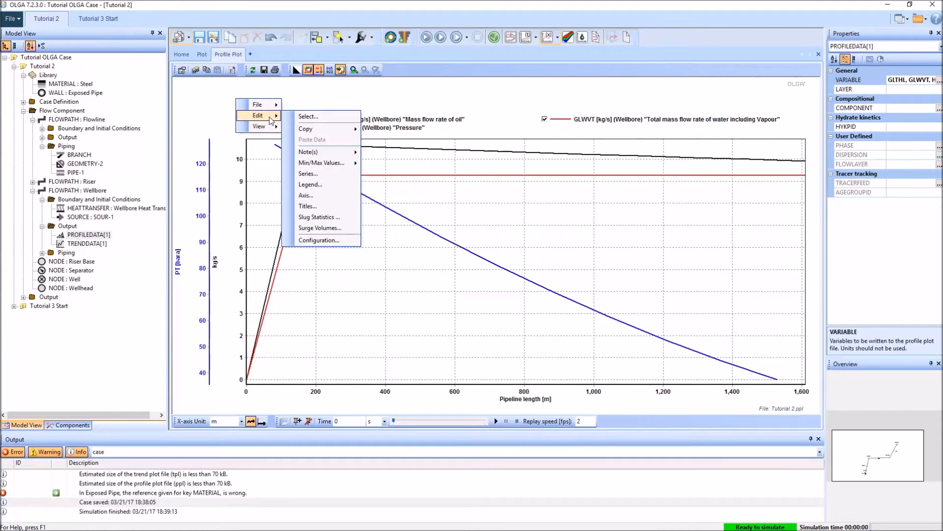
left_click(323, 117)
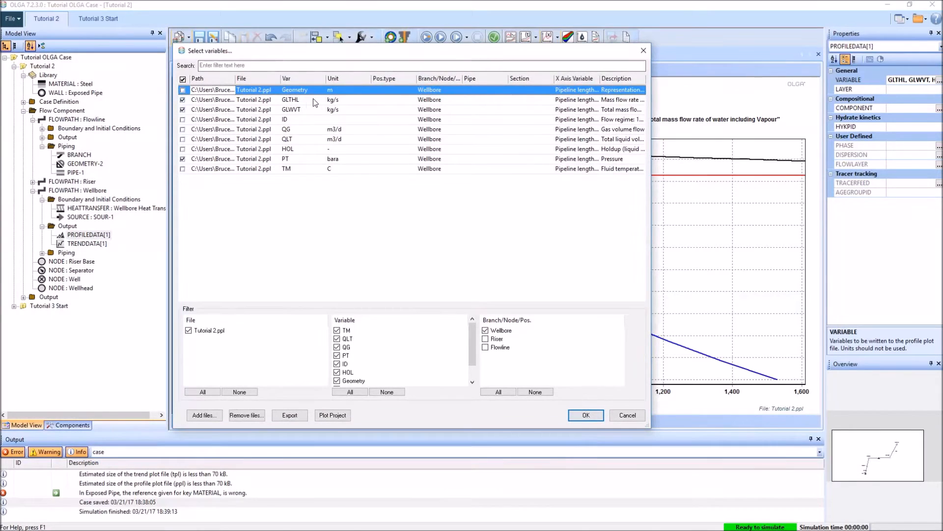
left_click(359, 159)
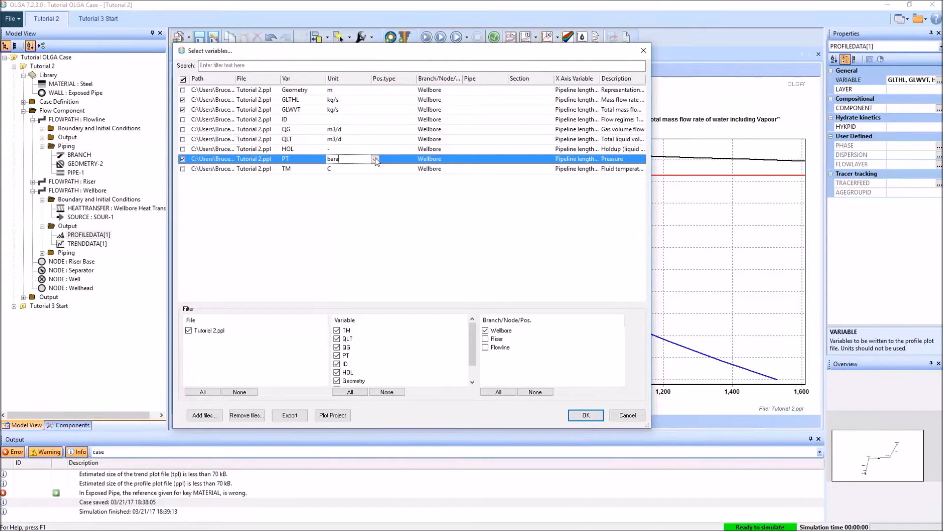
left_click(374, 159)
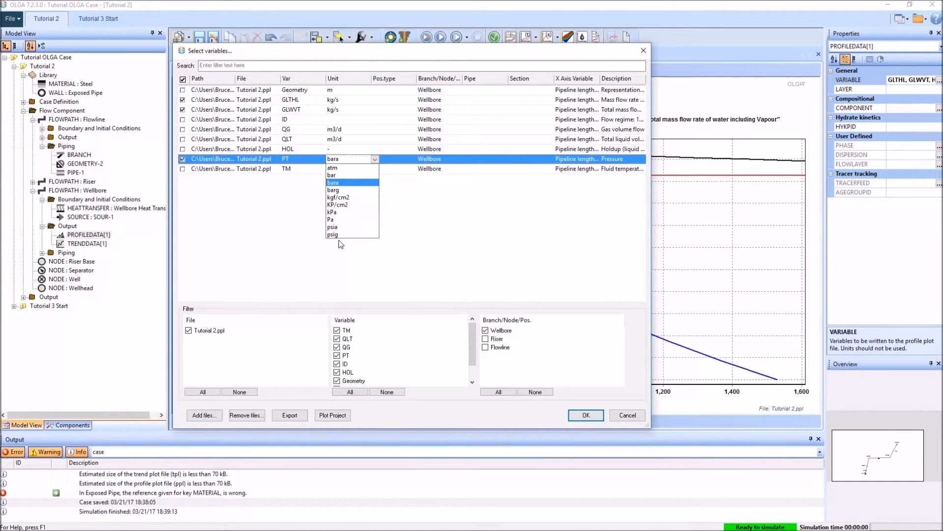
left_click(341, 227)
left_click(586, 416)
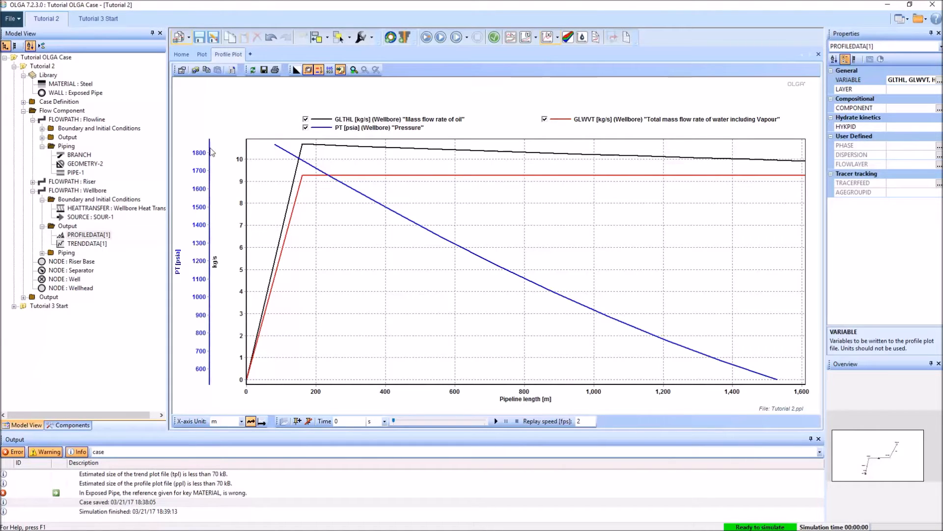
Step: Turn on the profile plot's value readout and read the curve values near the start of the pipeline
right_click(244, 104)
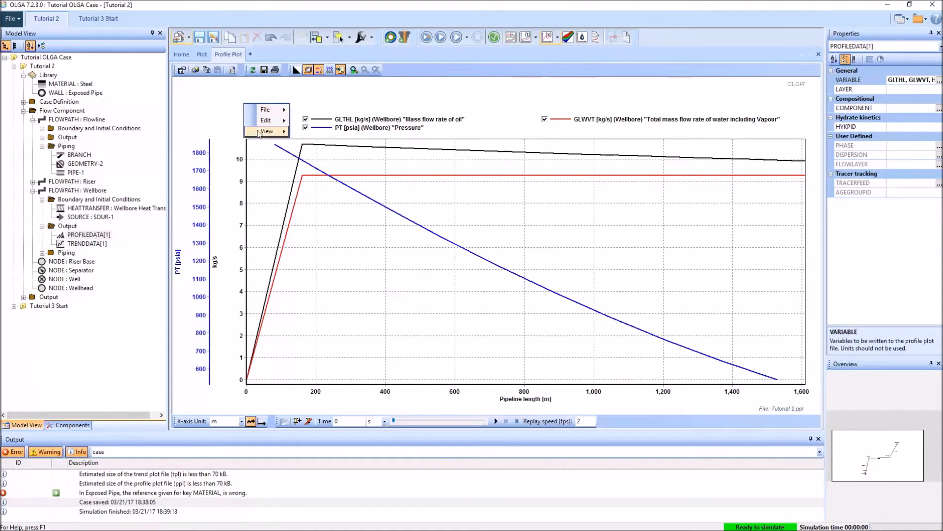
mouse_move(269, 132)
left_click(322, 165)
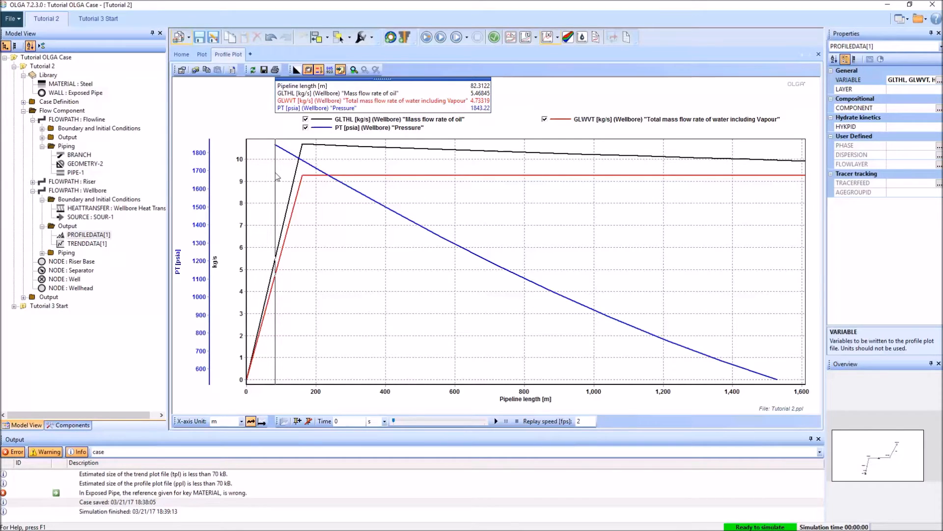
Step: Examine the Separator's pressure conditions and the SOUR-1 source's properties, and compare them with the profile plot
left_click(183, 55)
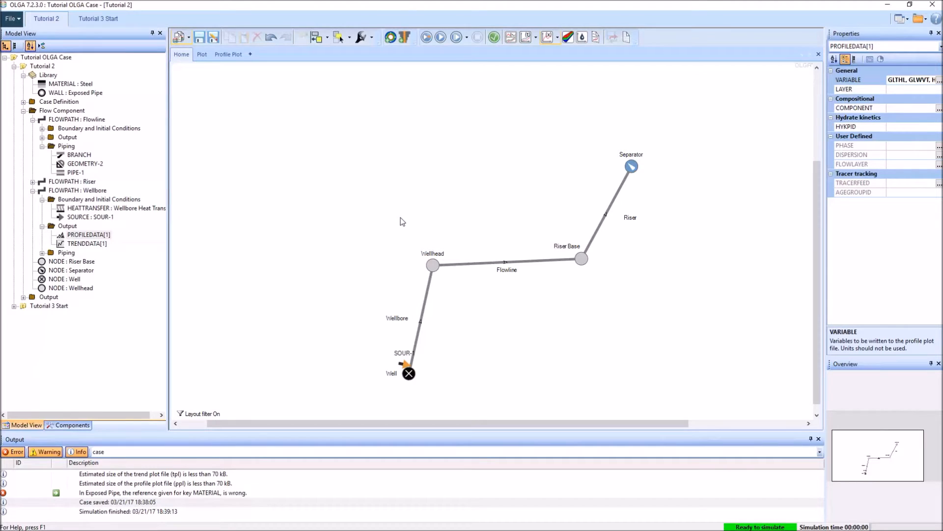
left_click(638, 158)
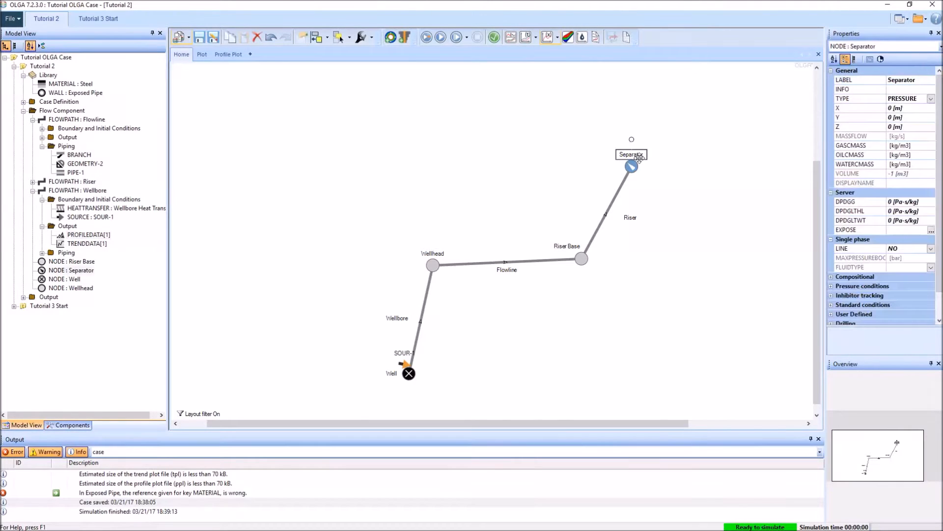
left_click(830, 285)
scroll(916, 303, "down", 2)
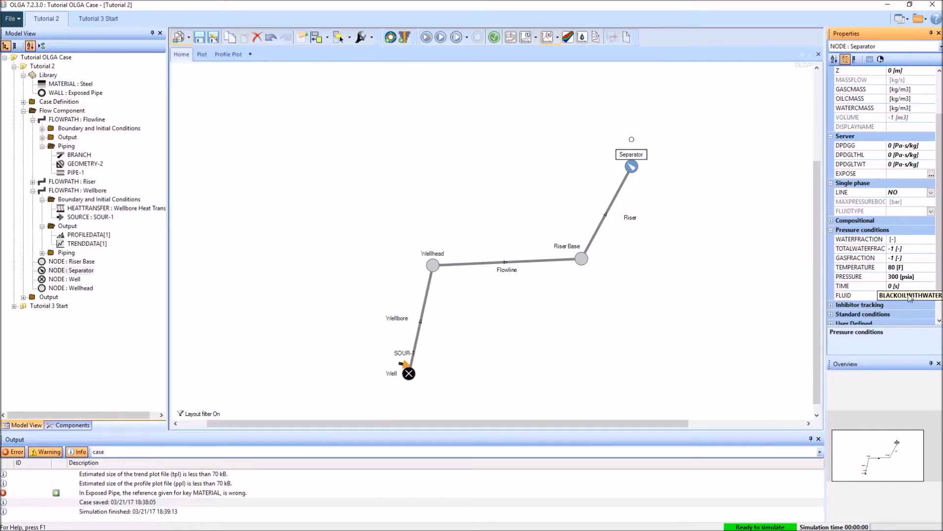
left_click(449, 392)
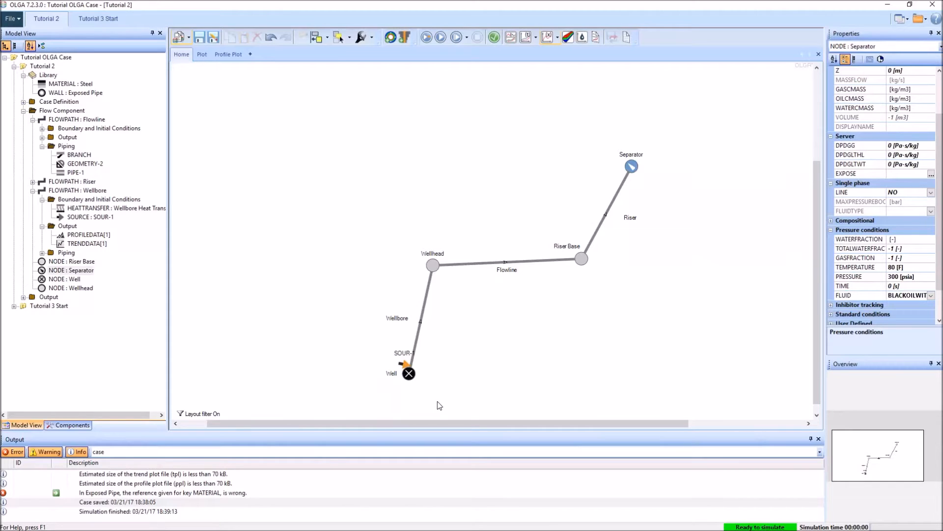
left_click(405, 363)
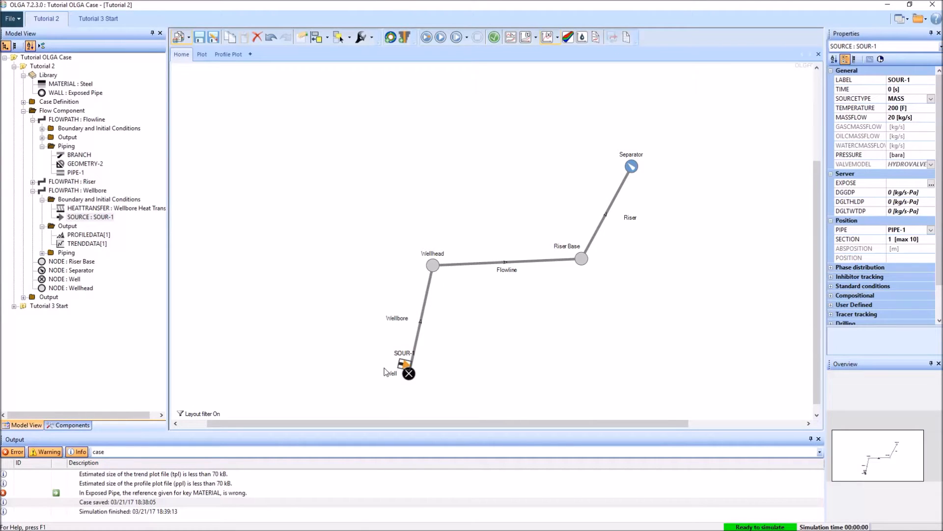
left_click(229, 55)
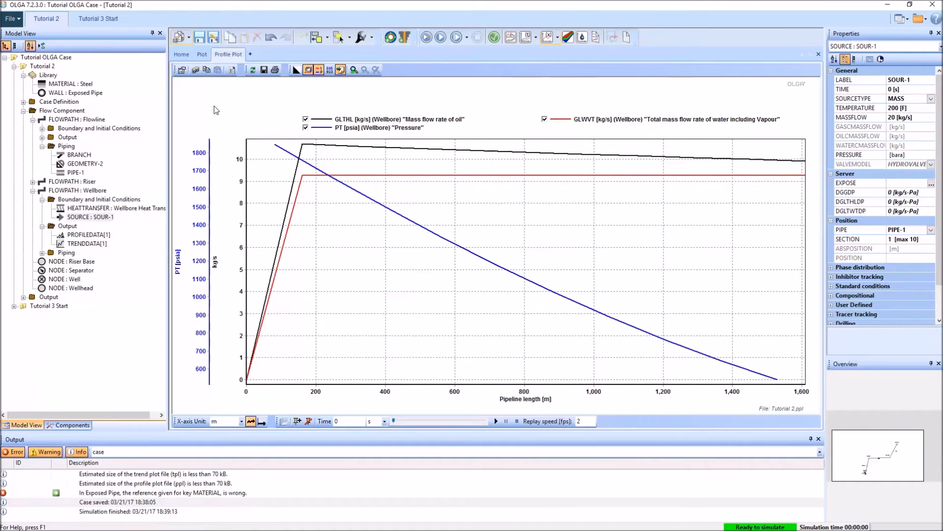
Step: Delete the SOUR-1 source and the closed Well node from the network diagram
left_click(202, 54)
left_click(183, 55)
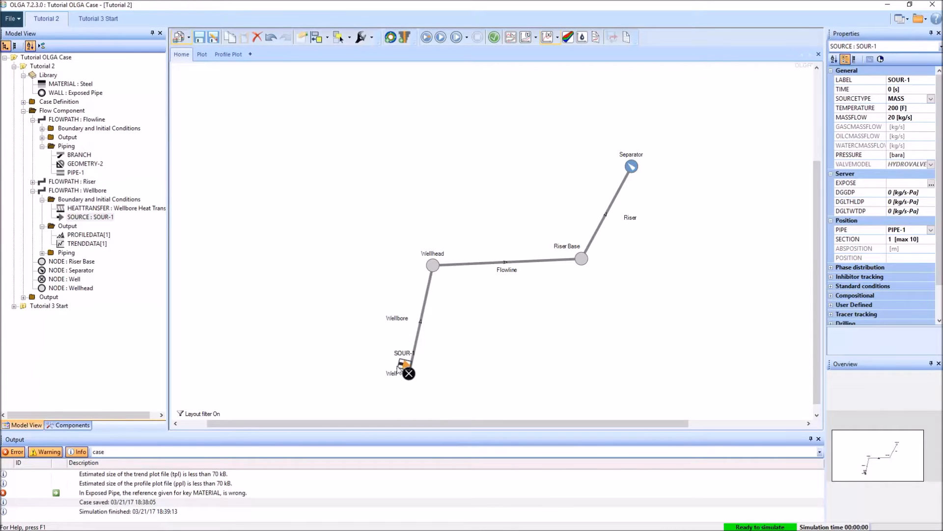
key("Delete")
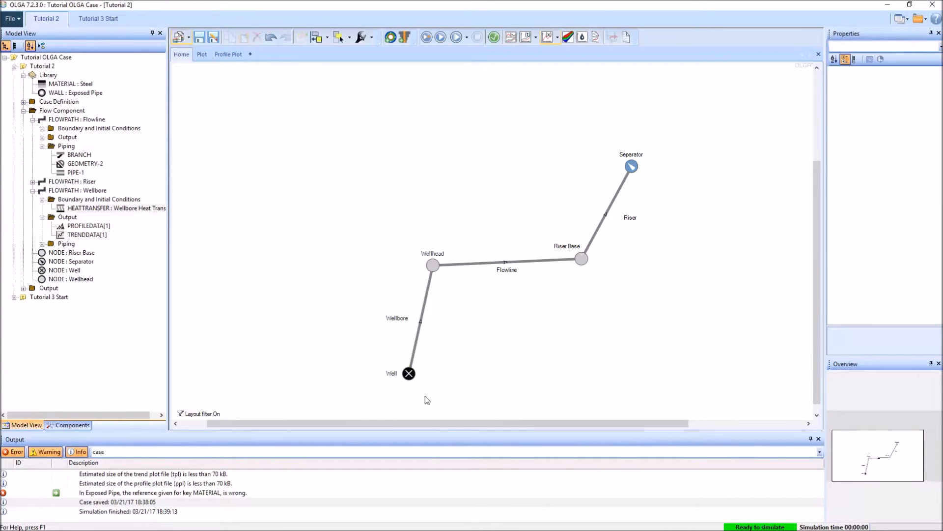
left_click(404, 377)
key("Delete")
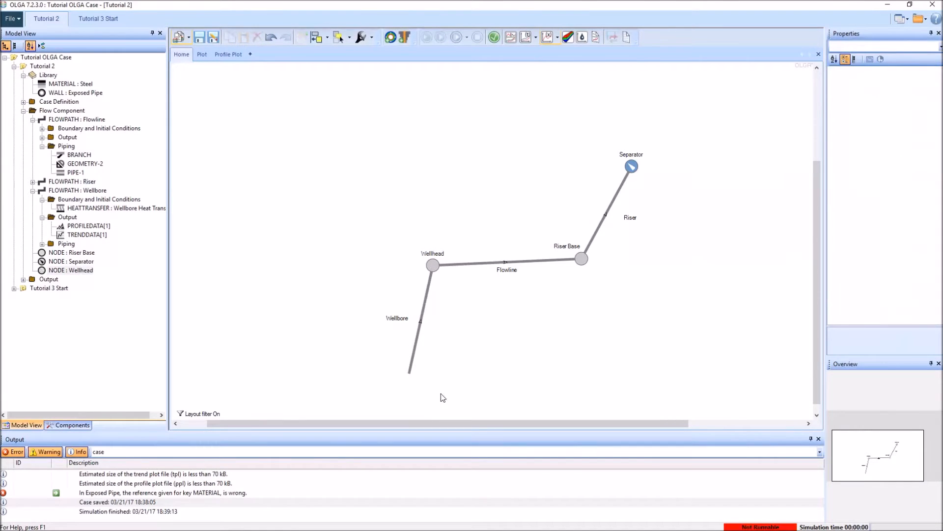
Step: Place a pressure node beside the lower end of the Wellbore and label it Well
left_click(68, 425)
left_click_drag(36, 104, 323, 358)
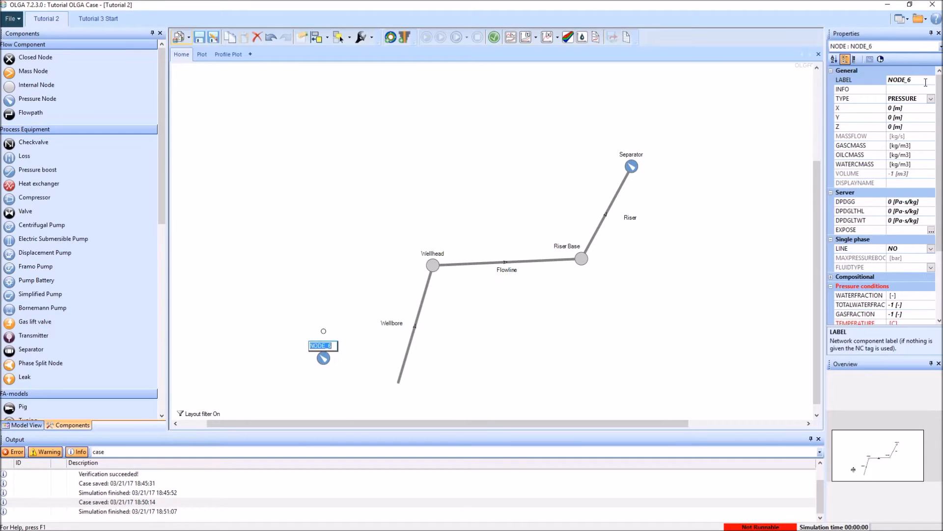
left_click(926, 82)
type("Well")
key("Return")
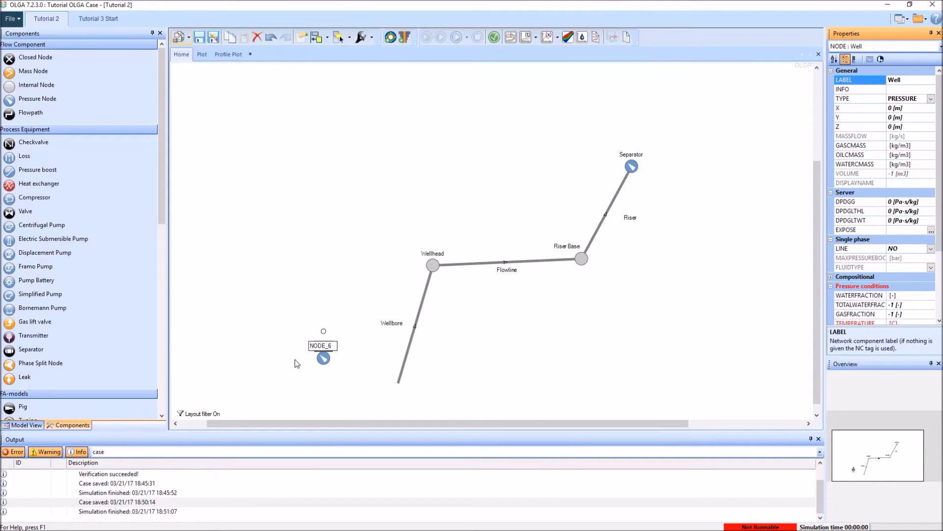
left_click(312, 360)
left_click(333, 346)
left_click(850, 82)
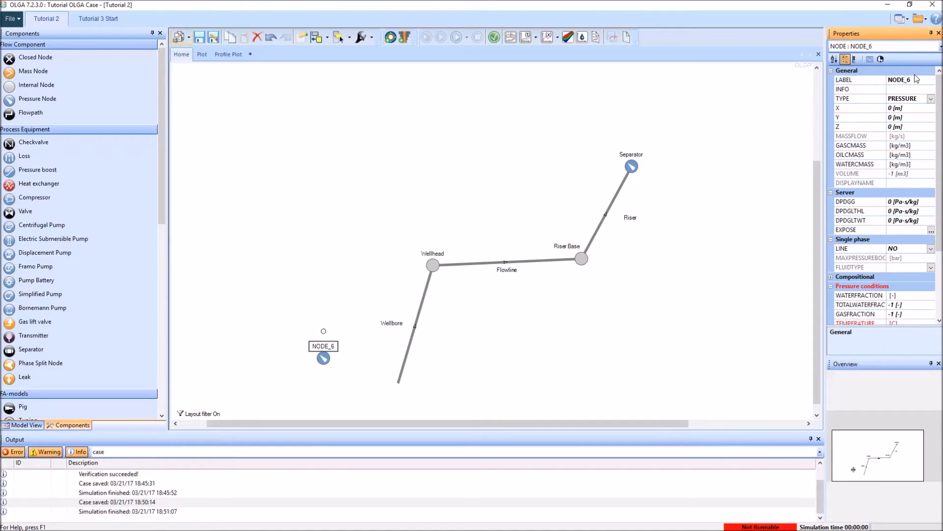
type("Well")
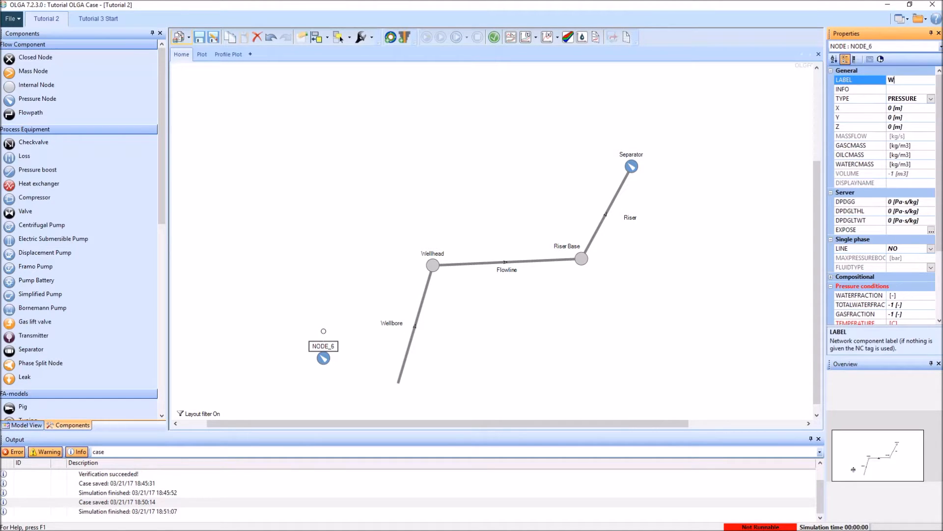
key("Return")
Step: Set the temperature in the Well node's pressure conditions to 200 F
left_click_drag(939, 162, 939, 229)
left_click(924, 230)
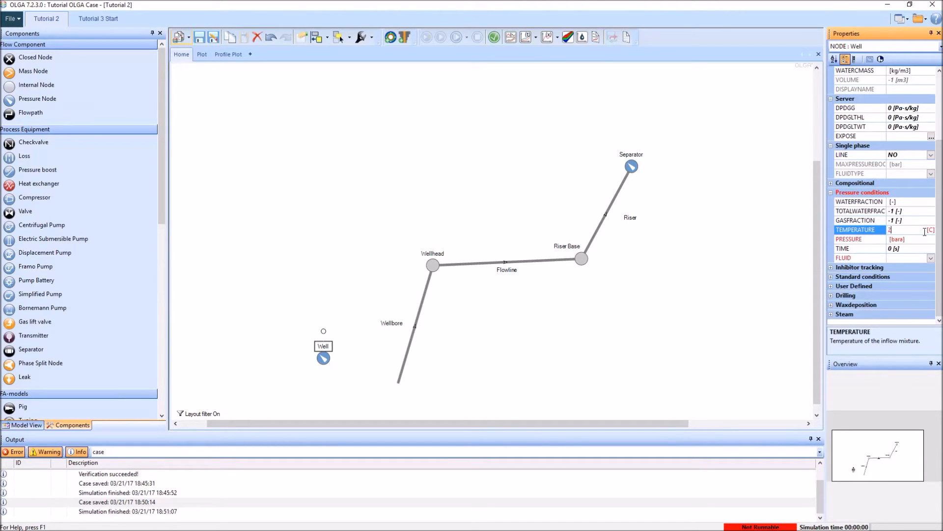
left_click(930, 230)
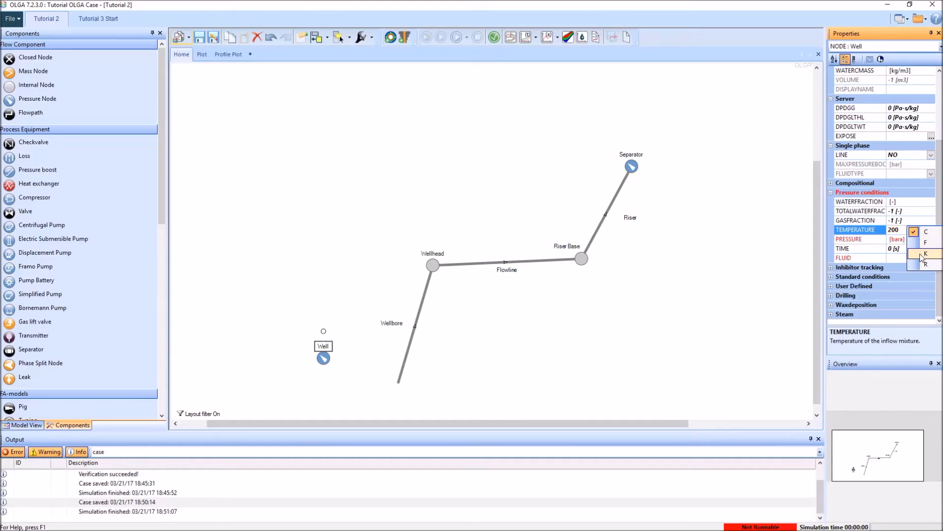
left_click(935, 246)
Step: Set the Well node's boundary pressure to 1840 psia and assign it the BLACKOILWITHWATER fluid
left_click(924, 240)
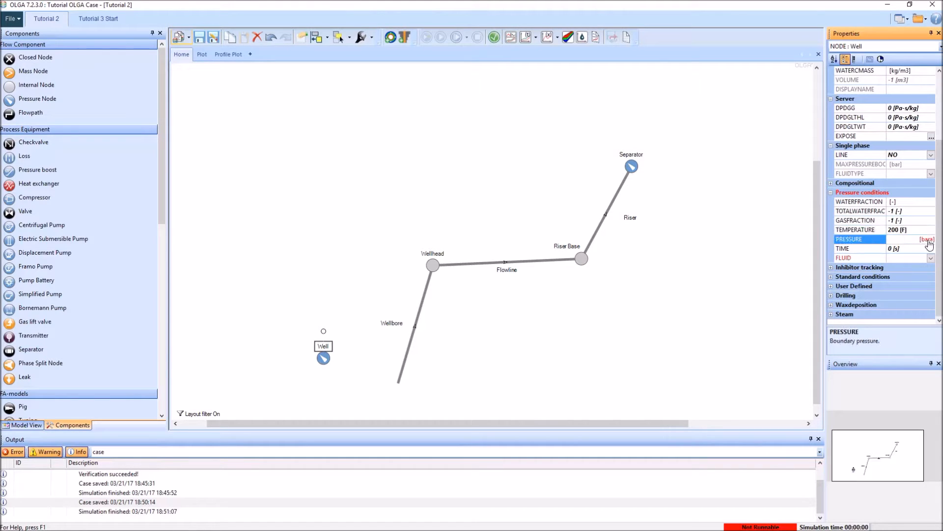
type("1840")
left_click(926, 240)
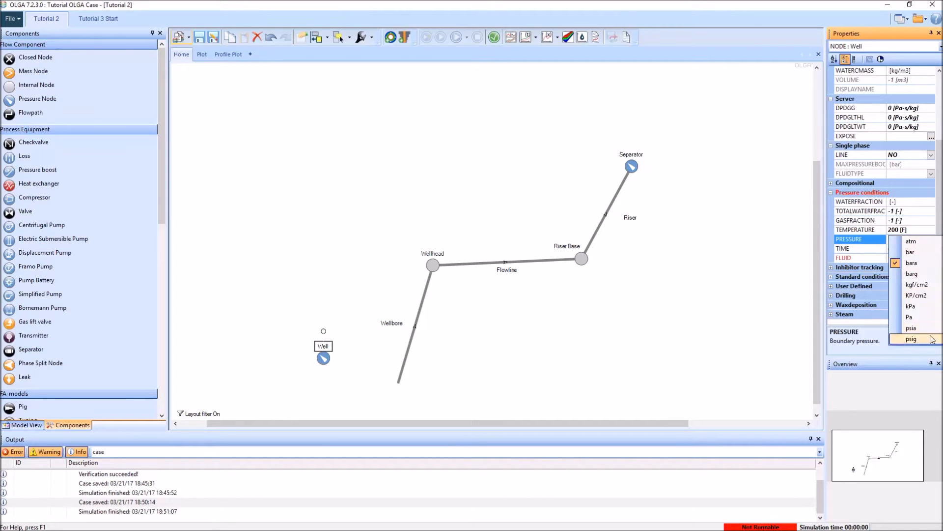
left_click(918, 324)
left_click(930, 258)
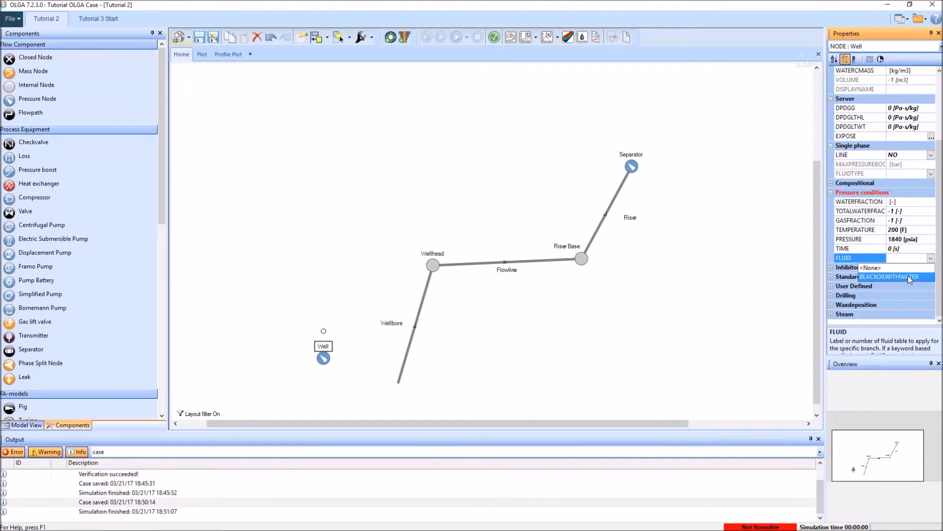
left_click(911, 276)
Step: Move the Well node below the Wellbore's open end and connect the flowpath to it
left_click(322, 360)
mouse_move(321, 360)
left_mouse_down()
mouse_move(388, 413)
mouse_move(344, 383)
mouse_move(315, 331)
mouse_move(349, 351)
mouse_move(329, 339)
mouse_move(326, 362)
mouse_move(375, 392)
left_mouse_up()
left_click(400, 380)
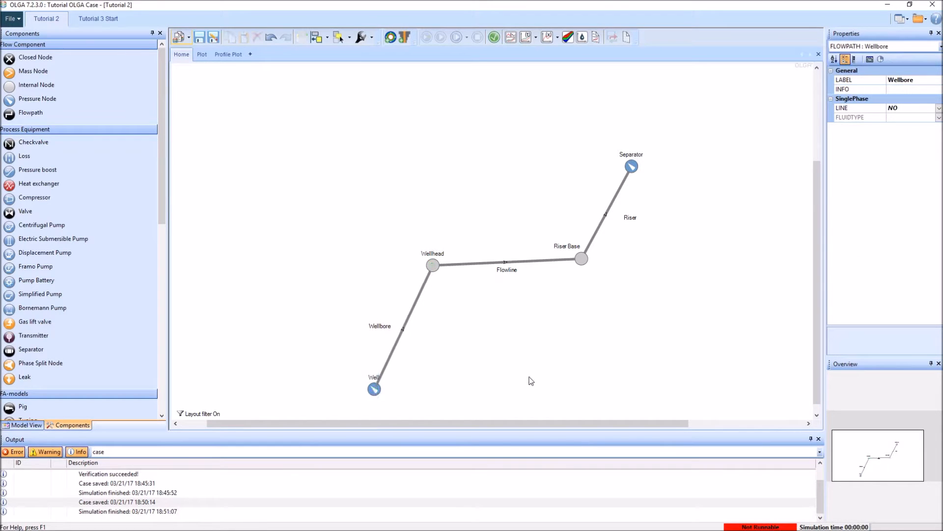
Step: Verify the case, run the simulation to completion, check its run log and dismiss the run window
left_click(494, 38)
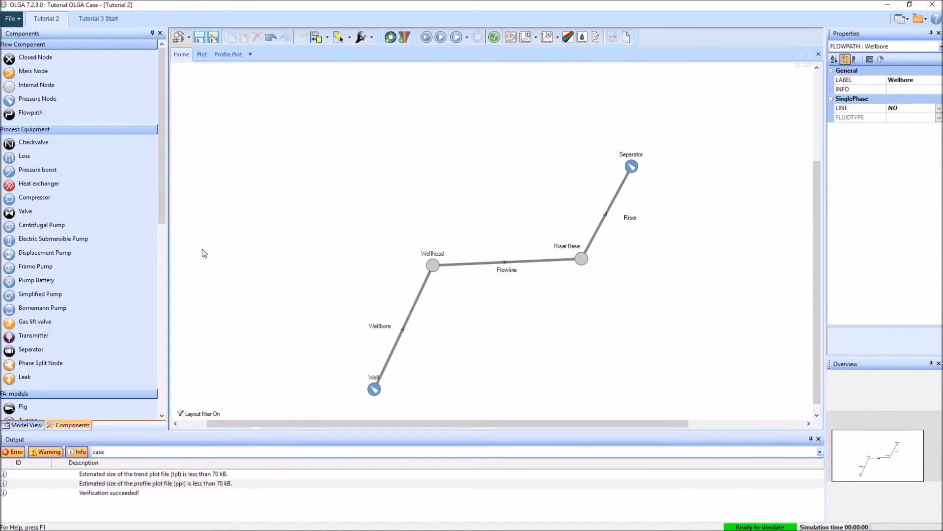
left_click(426, 38)
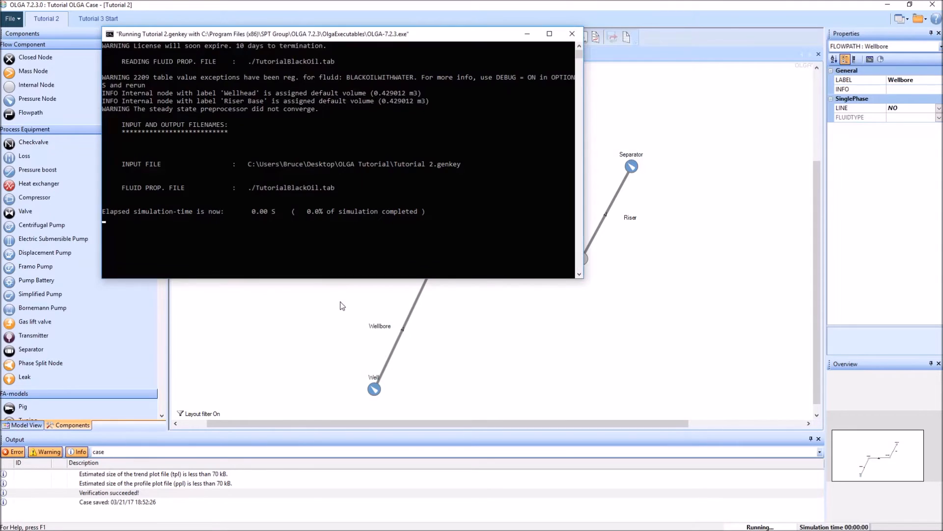
scroll(444, 221, "up", 3)
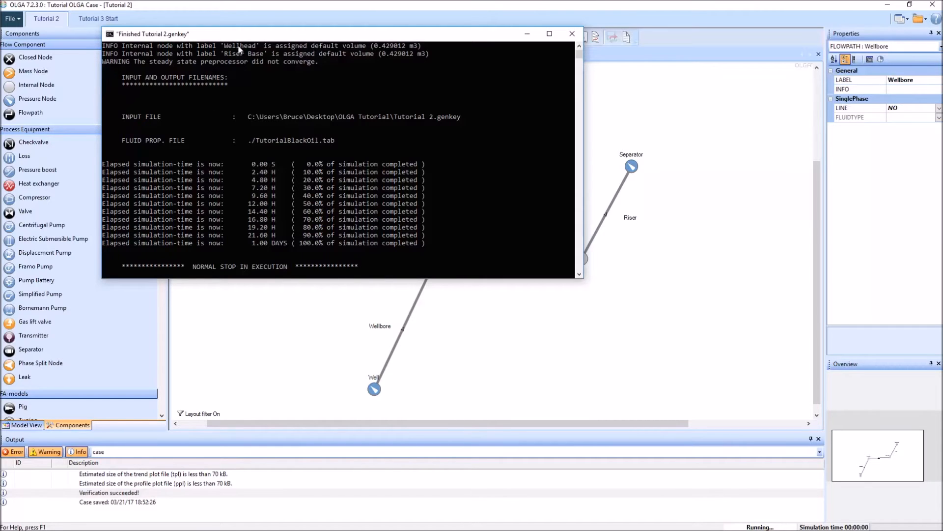
left_click(393, 216)
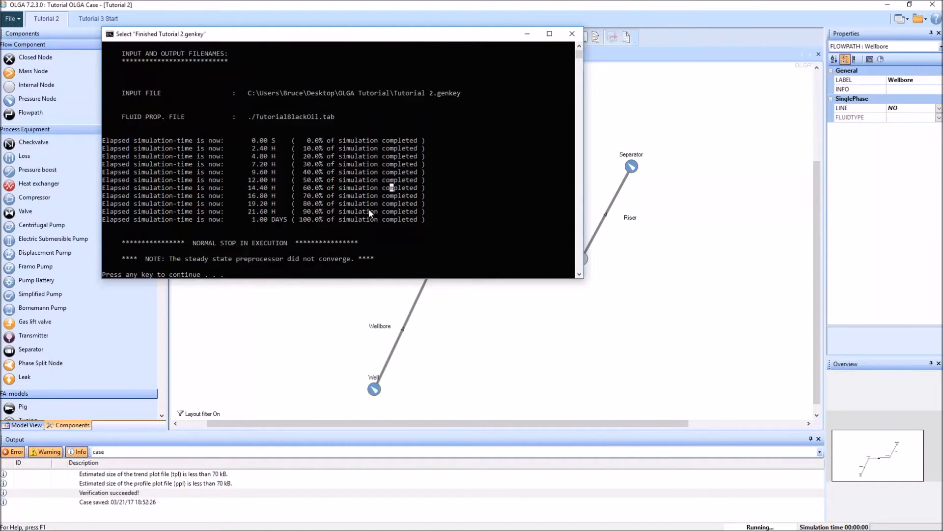
scroll(200, 256, "up", 2)
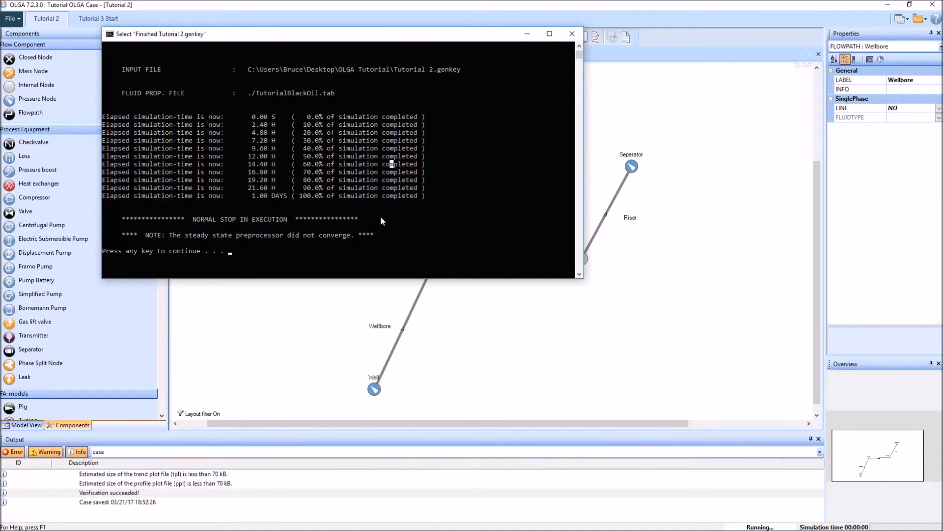
key("Return")
key("Return")
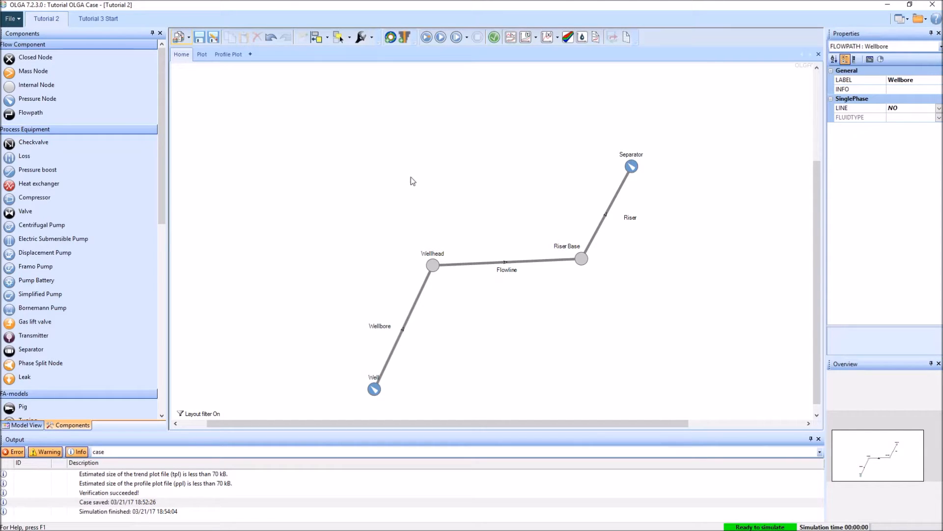
Step: Reload the Wellbore profile plot and advance it through time to 86400 s to examine flow rates and pressure
left_click(231, 55)
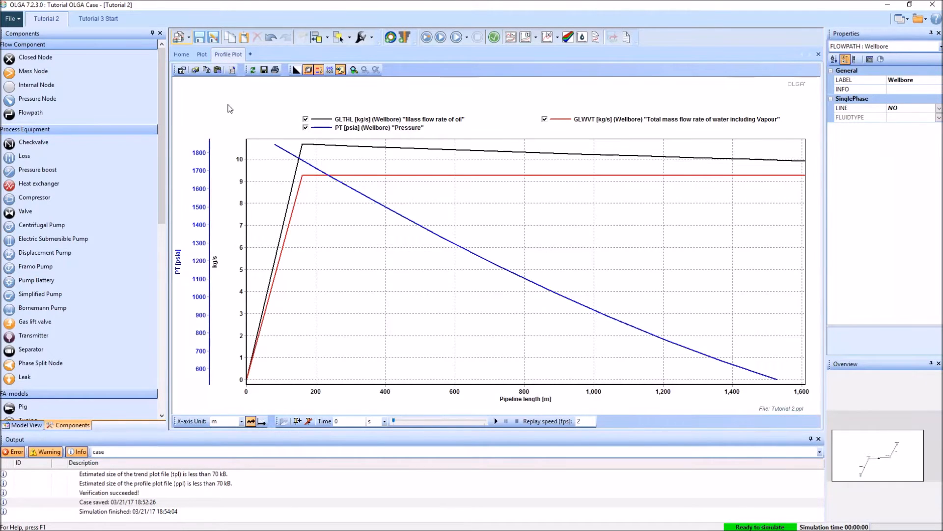
left_click(253, 72)
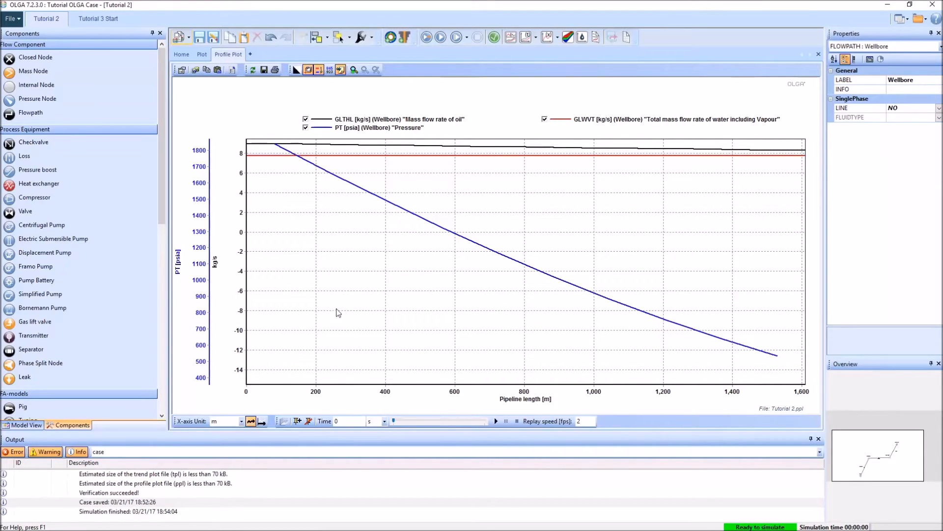
left_click(413, 422)
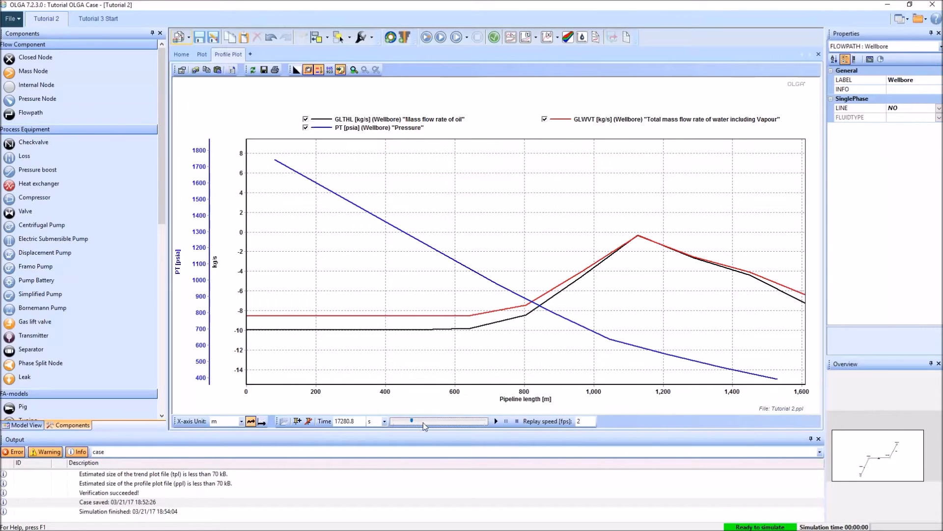
left_click_drag(411, 421, 481, 421)
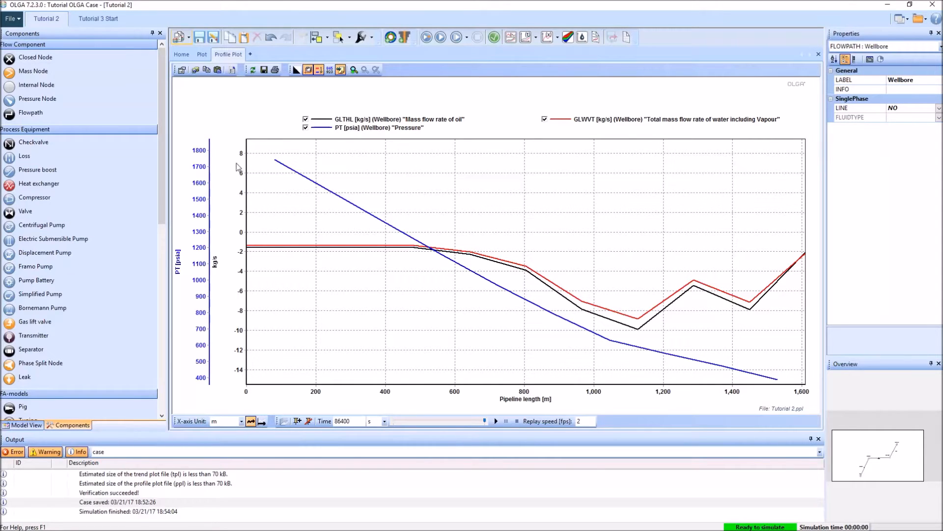
Step: Set the Well node's pressure to 2000 psia and rerun the simulation to completion
left_click(181, 54)
left_click(374, 388)
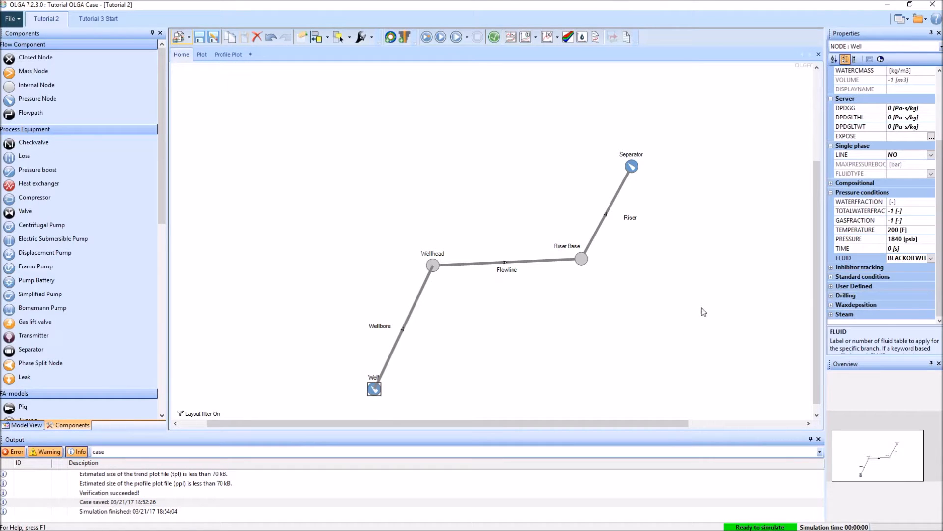
left_click(897, 240)
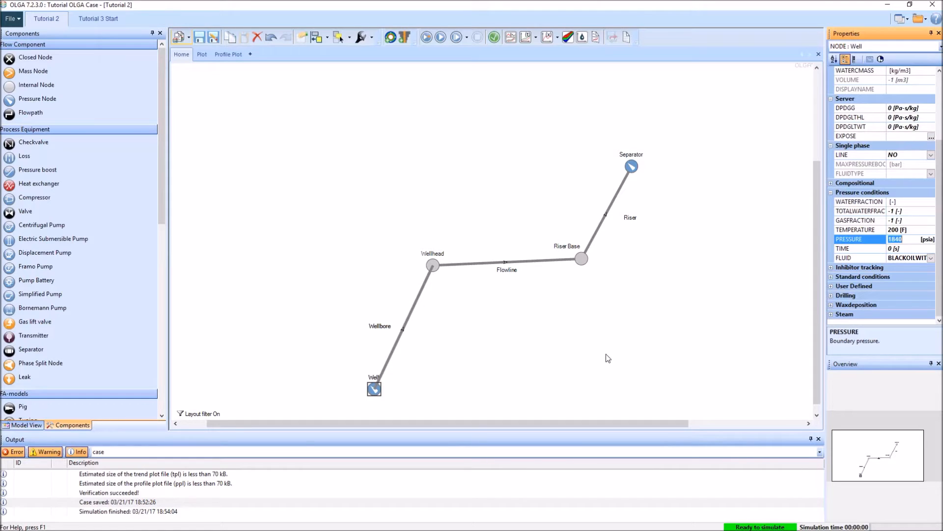
type("2")
left_click(606, 354)
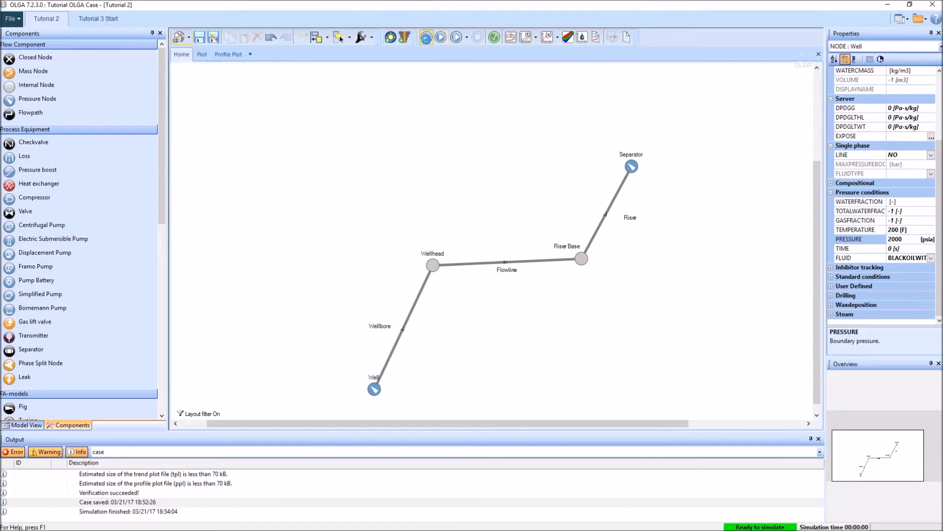
left_click(426, 37)
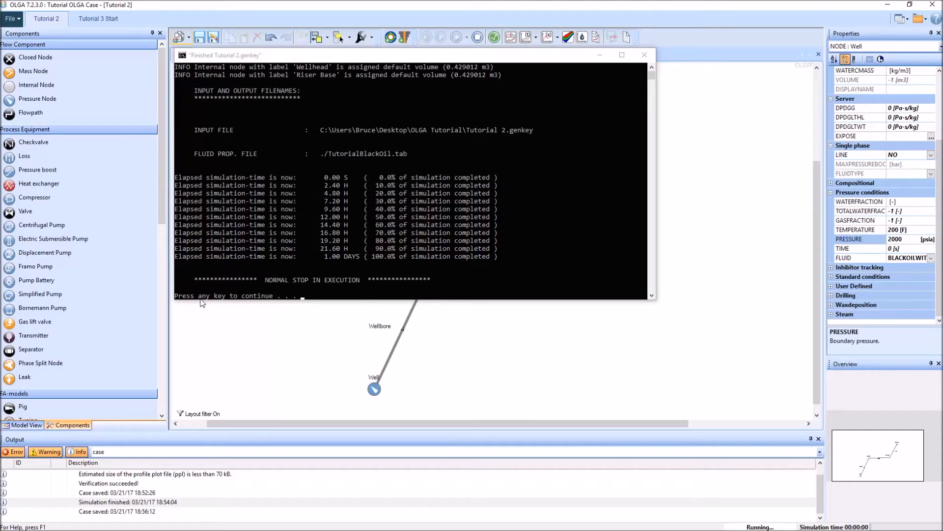
key("Return")
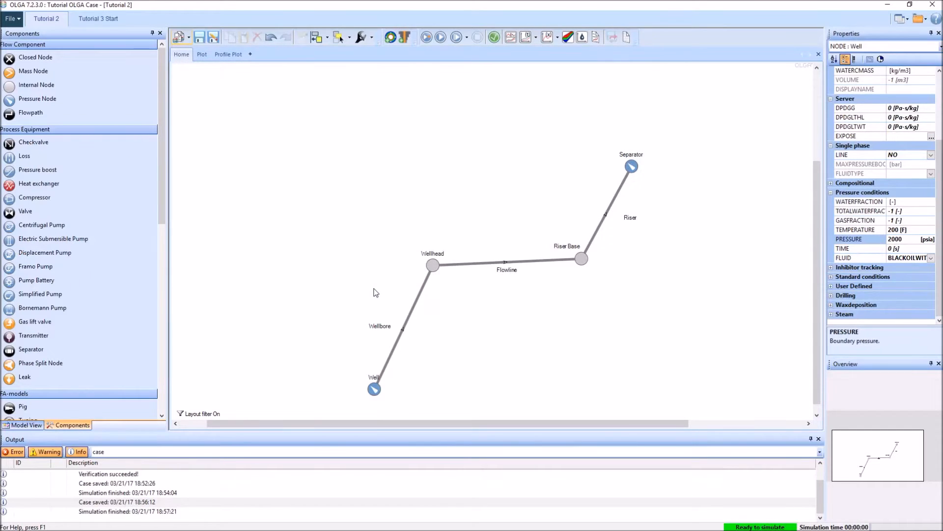
Step: Reload the profile plot with the new run's results and examine the curves up to the final time
left_click(235, 55)
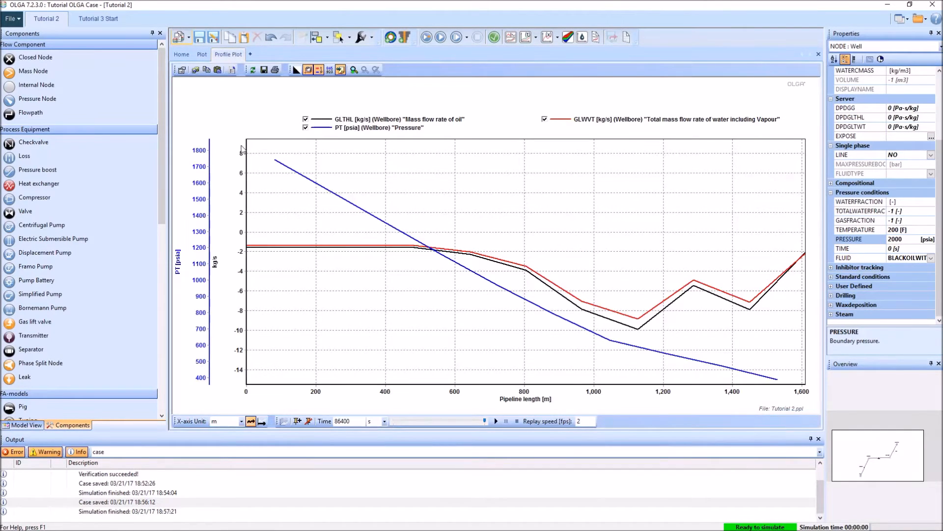
left_click(253, 70)
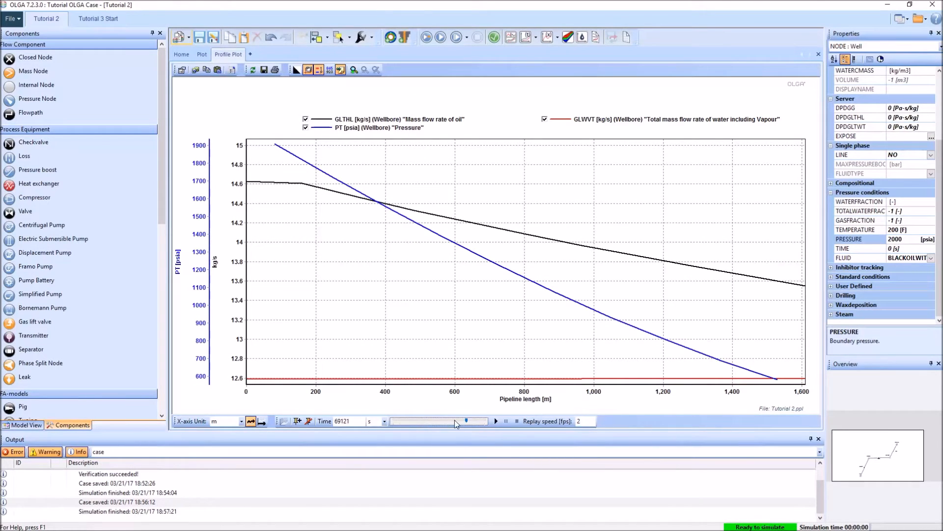
left_click_drag(477, 422, 497, 422)
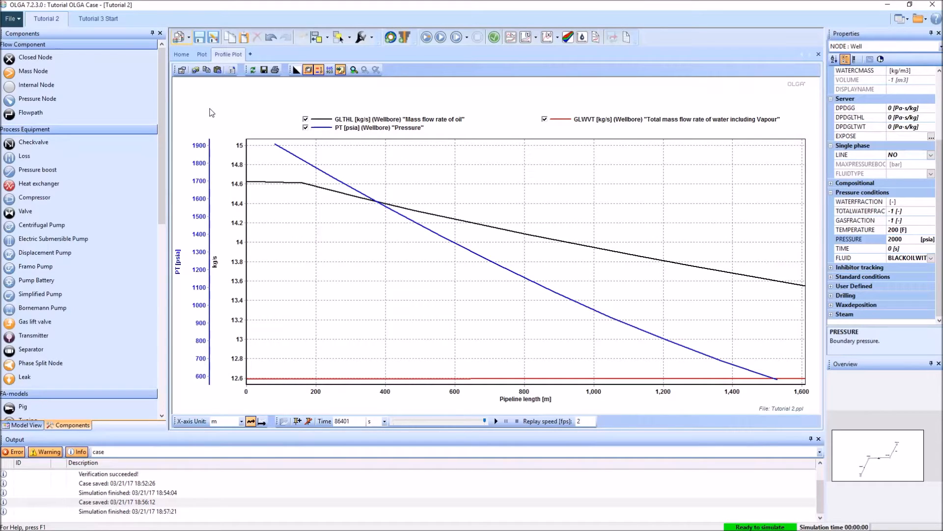
Step: Move the whole network up and to the left in the diagram to free space beside it
left_click(182, 54)
left_click_drag(299, 101, 710, 418)
left_click_drag(634, 213, 528, 177)
left_click(508, 317)
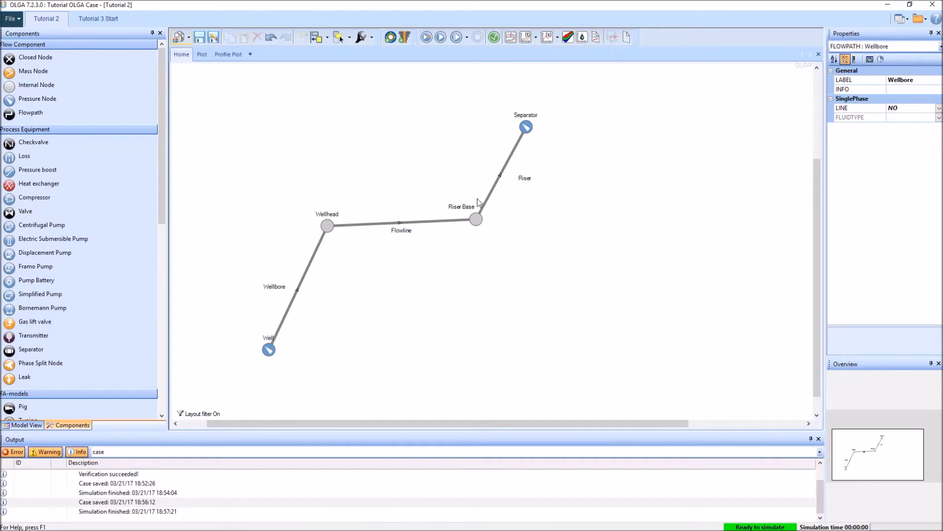
Step: Rename the Well node to Well A and move its label to the left of the node
left_click(268, 350)
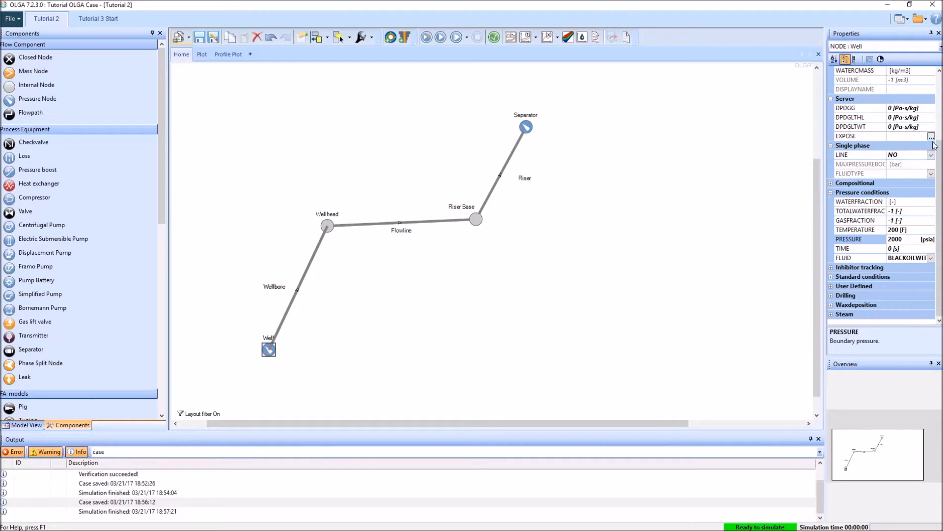
scroll(934, 145, "up", 4)
left_click(917, 81)
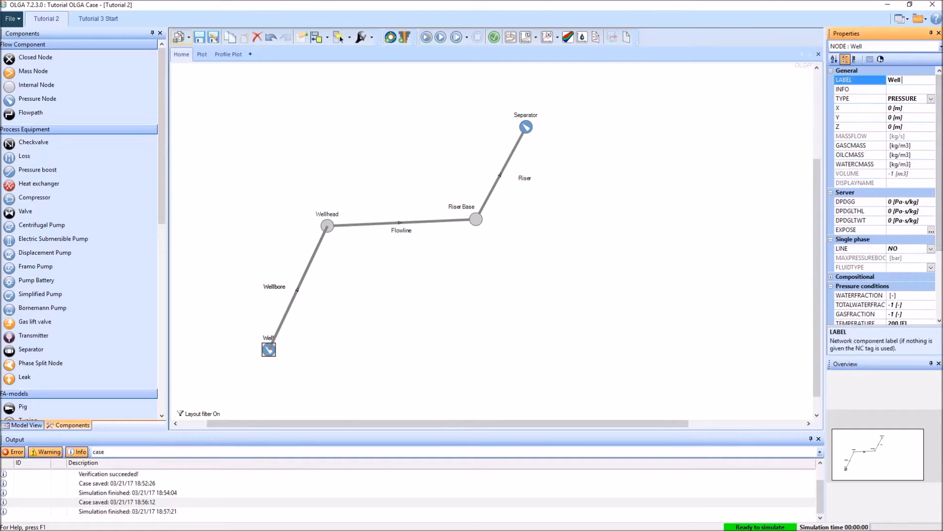
key("Return")
left_click(264, 337)
left_click_drag(263, 337, 243, 341)
Step: Rename the Wellbore flowpath to Wellbore A
left_click(273, 287)
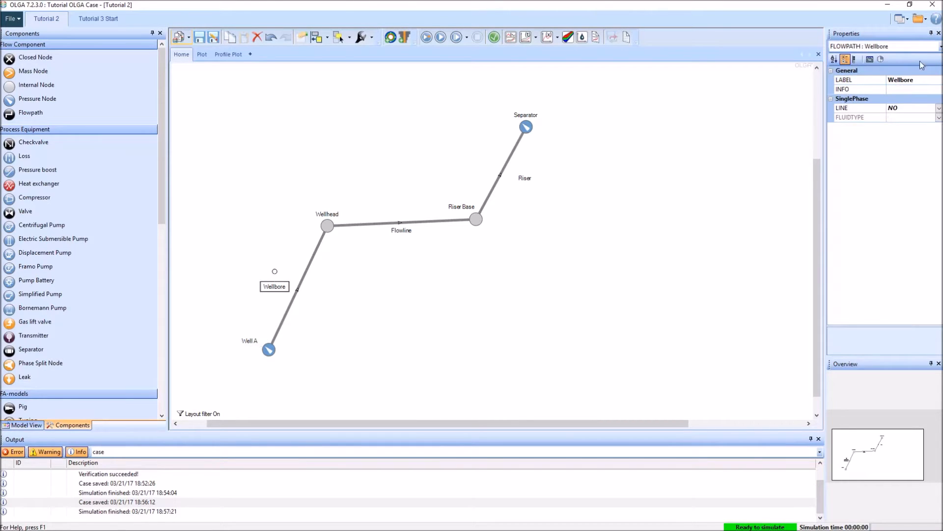
left_click(928, 81)
type("A")
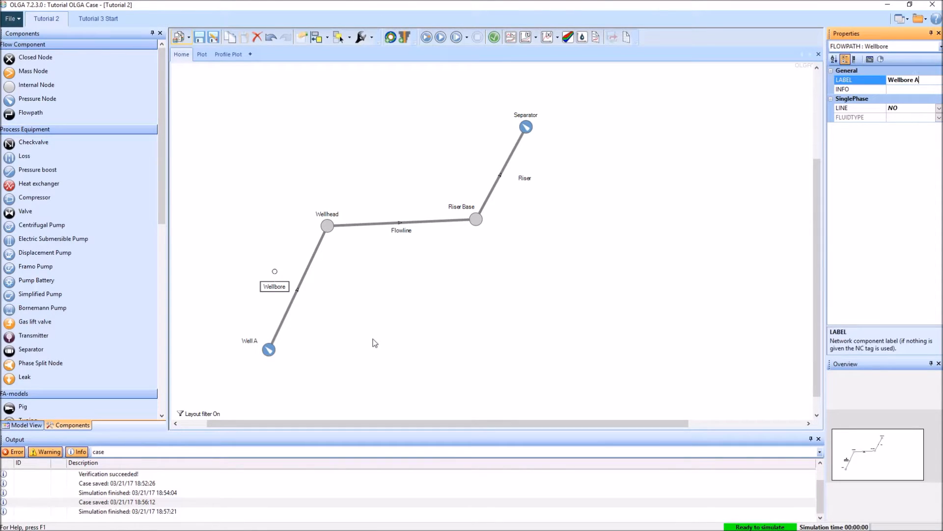
key("Return")
Step: Rename the Wellhead node to Wellhead A
left_click(326, 214)
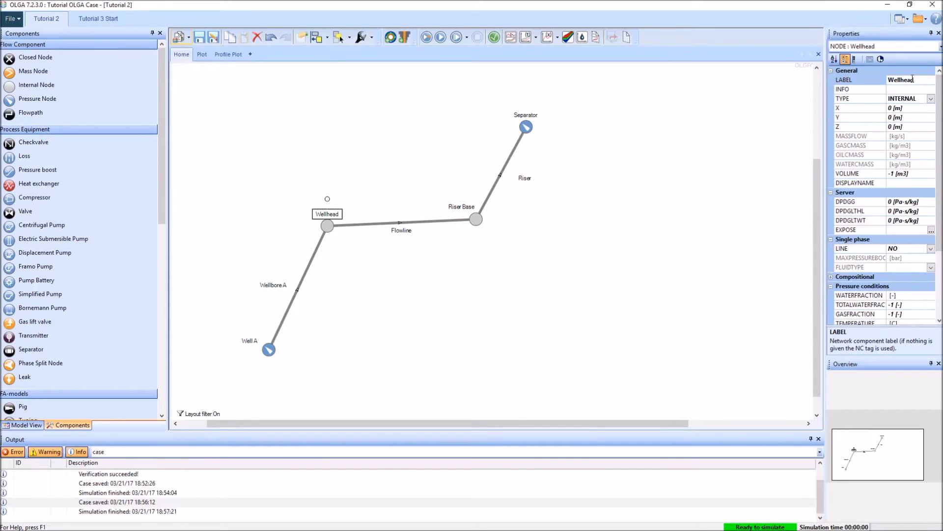
left_click(932, 80)
type("A")
key("Return")
Step: Rename the Flowline flowpath to Flowline A
left_click(410, 230)
left_click(912, 81)
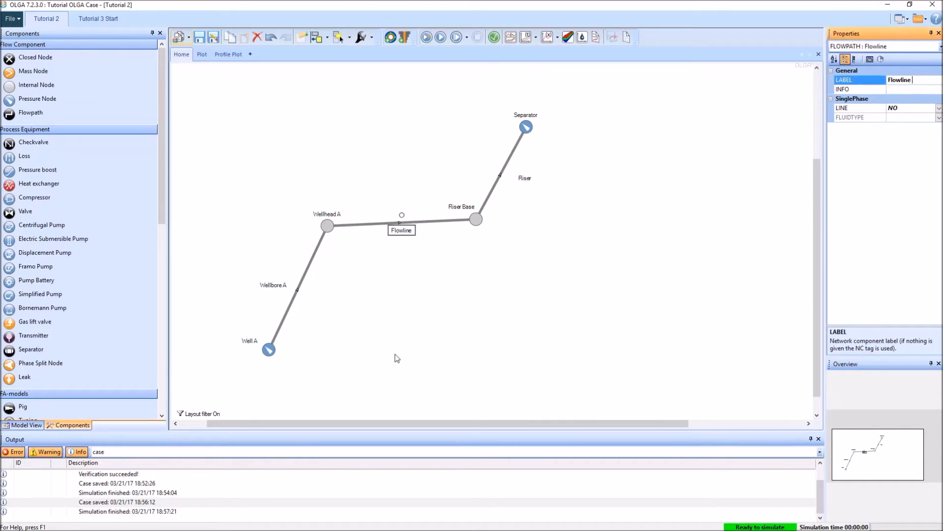
type("A")
key("Return")
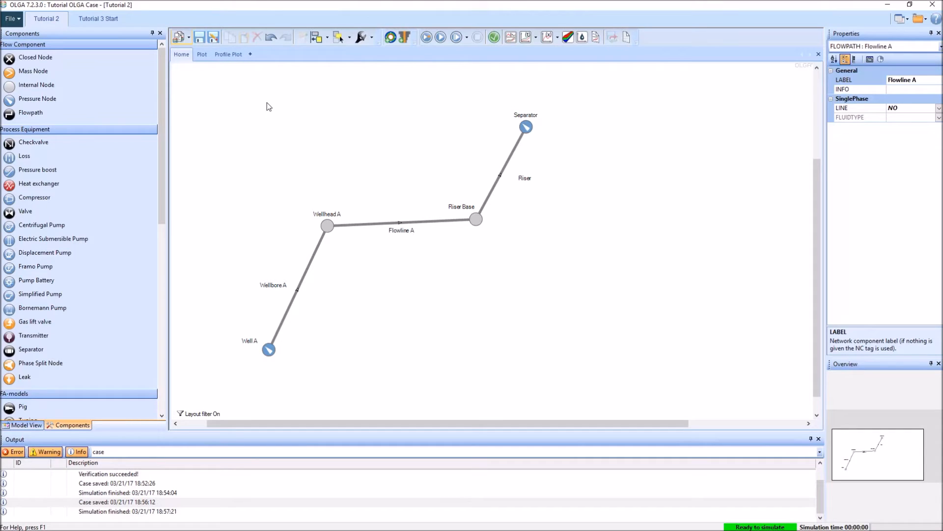
Step: Create a profile plot of the pressure variable PT for the Flowline branch only
left_click(545, 38)
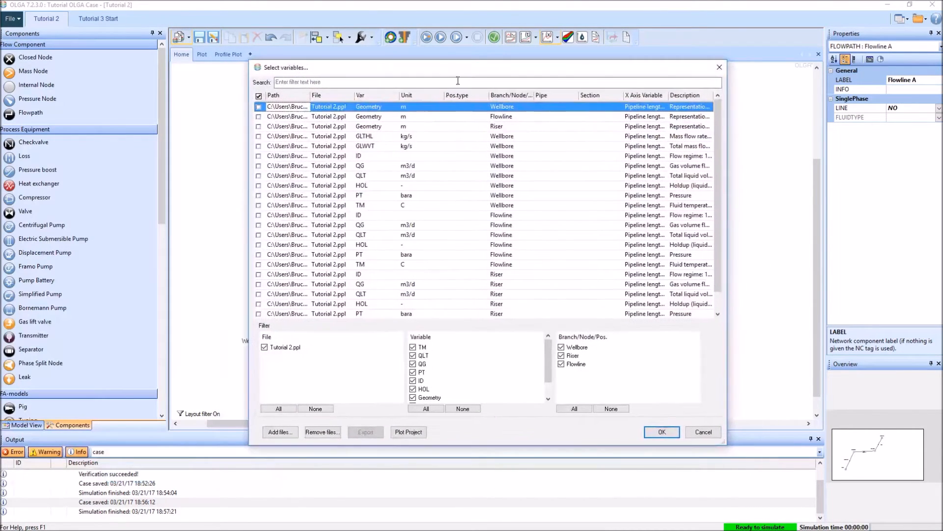
left_click(561, 356)
left_click(561, 347)
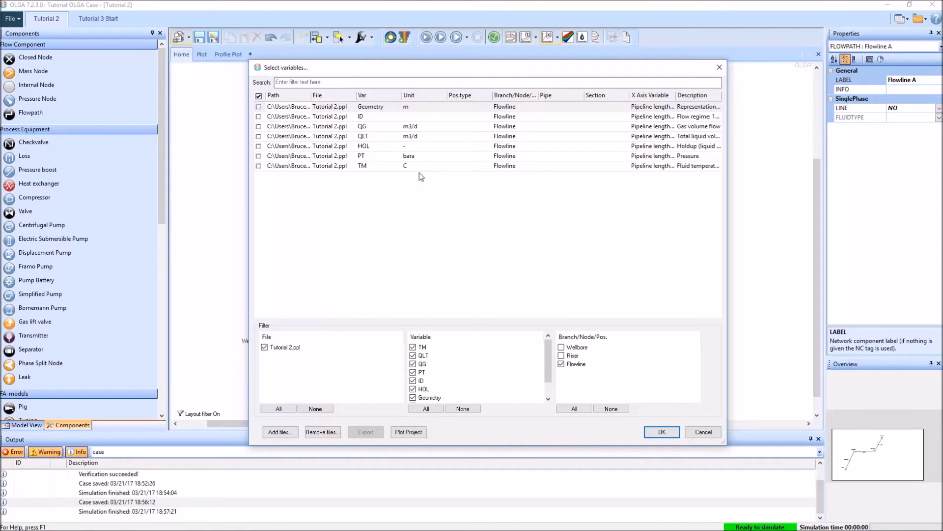
left_click(259, 156)
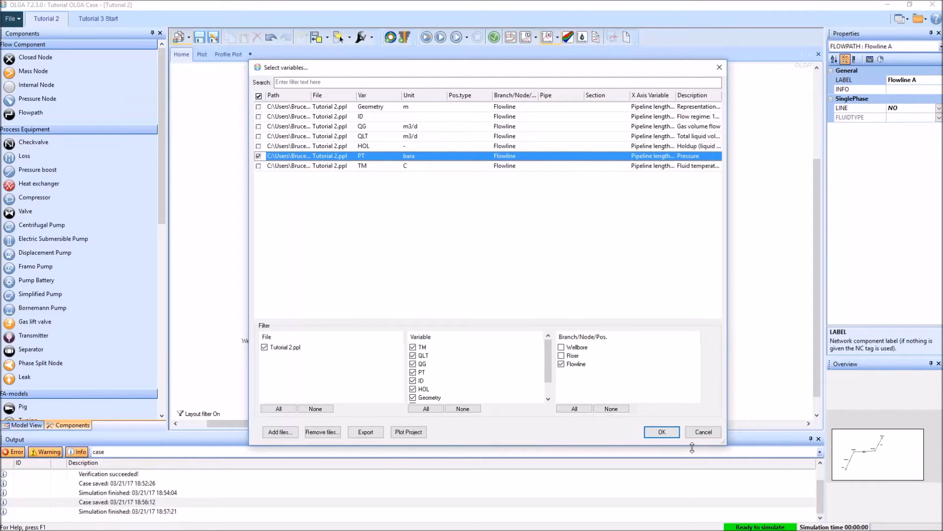
left_click(662, 431)
Step: Change the unit of the plotted Flowline pressure to psia
right_click(260, 105)
mouse_move(289, 124)
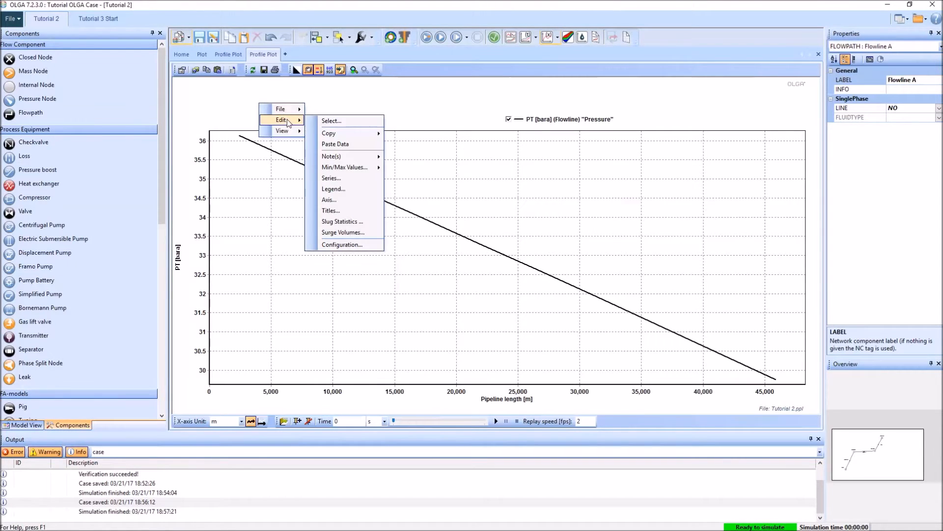
left_click(344, 121)
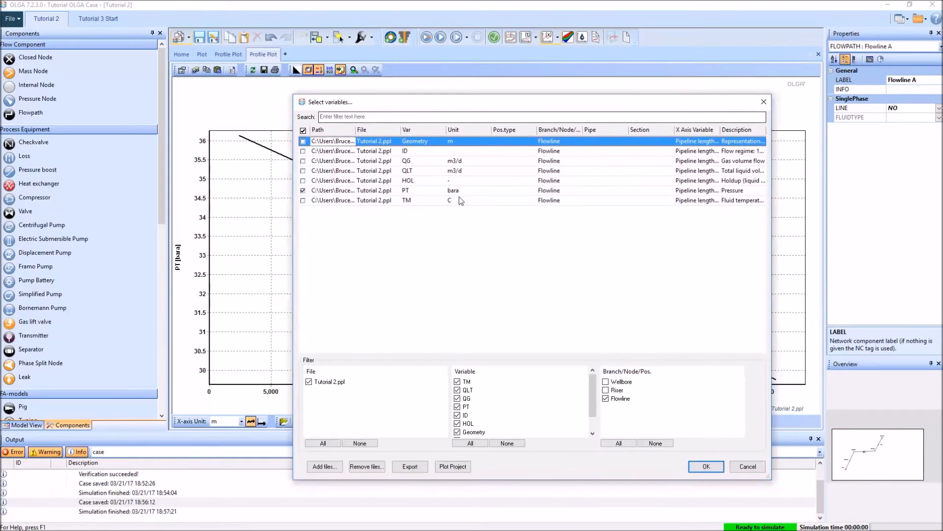
left_click(486, 191)
left_click(495, 191)
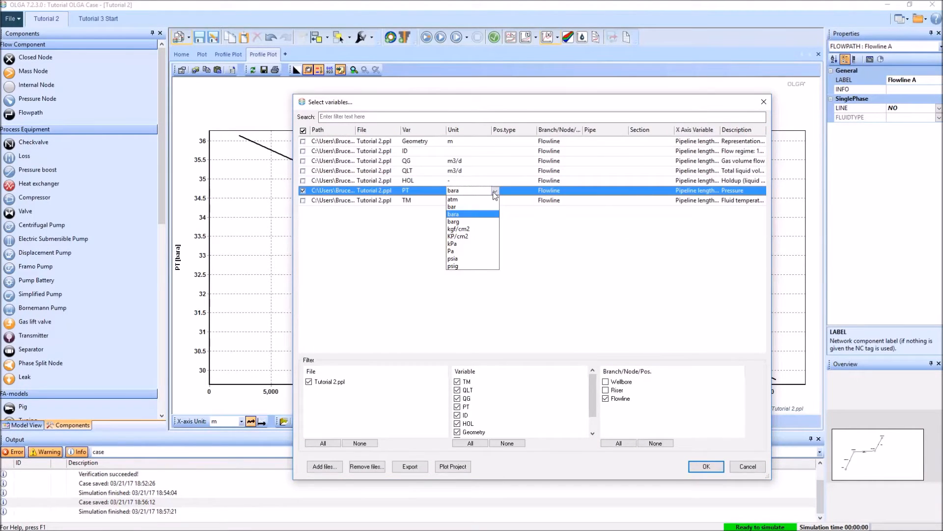
left_click(467, 258)
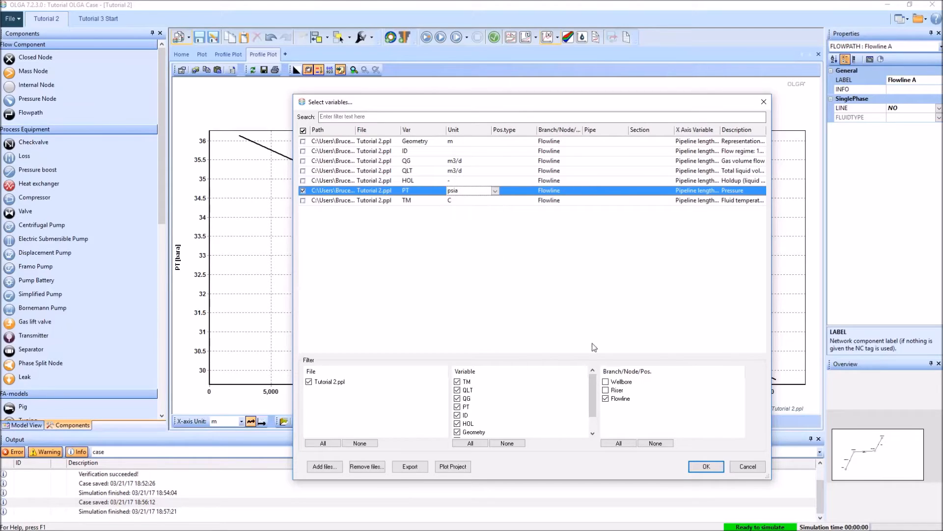
left_click(703, 469)
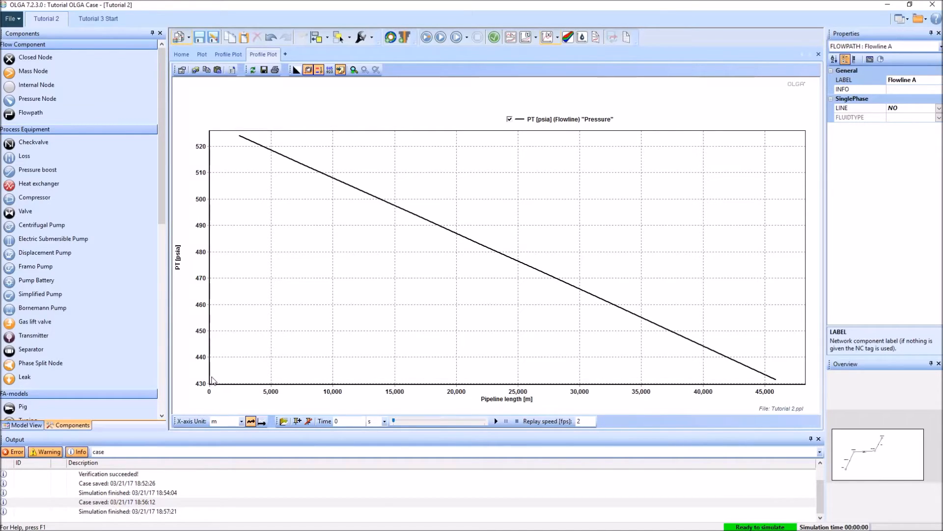
Step: Duplicate the branch from Well A through Flowline A in the network diagram and place the copy below and right of the original
left_click(229, 55)
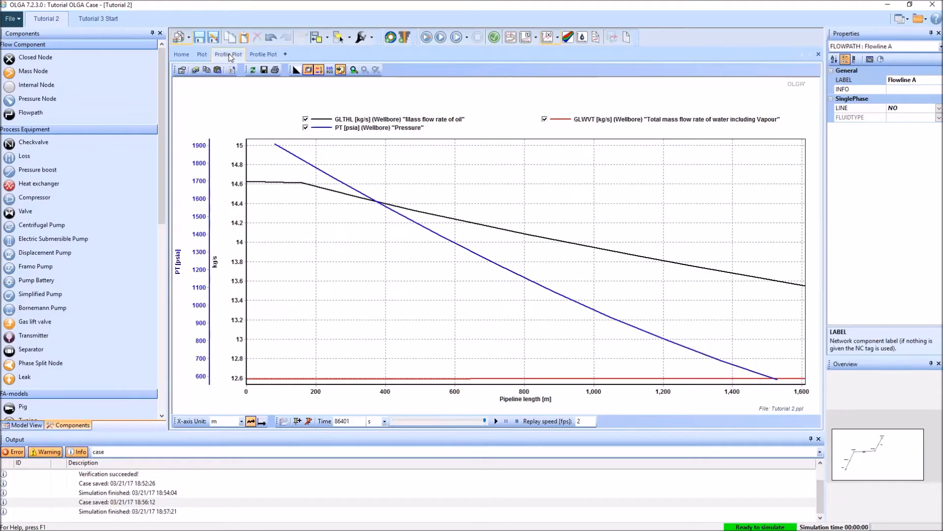
left_click(202, 55)
left_click(182, 55)
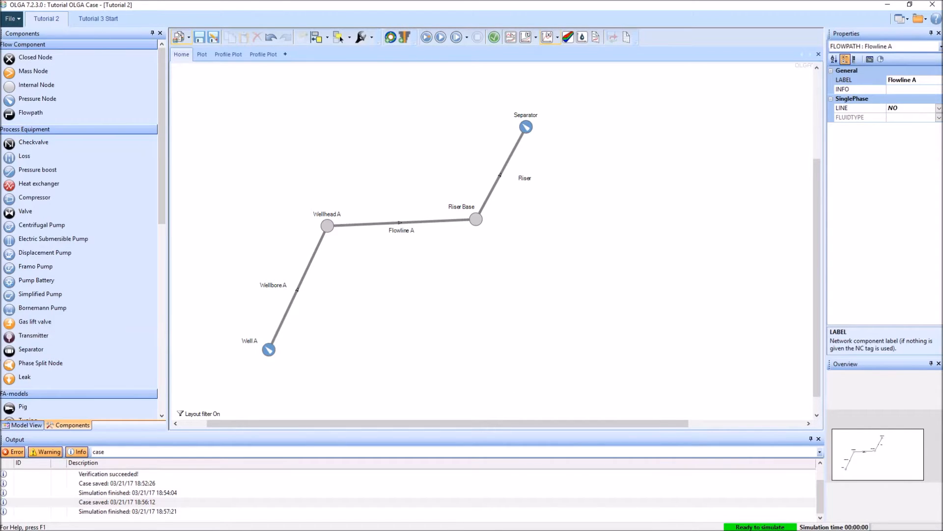
left_click(269, 350)
left_click_drag(190, 111, 450, 387)
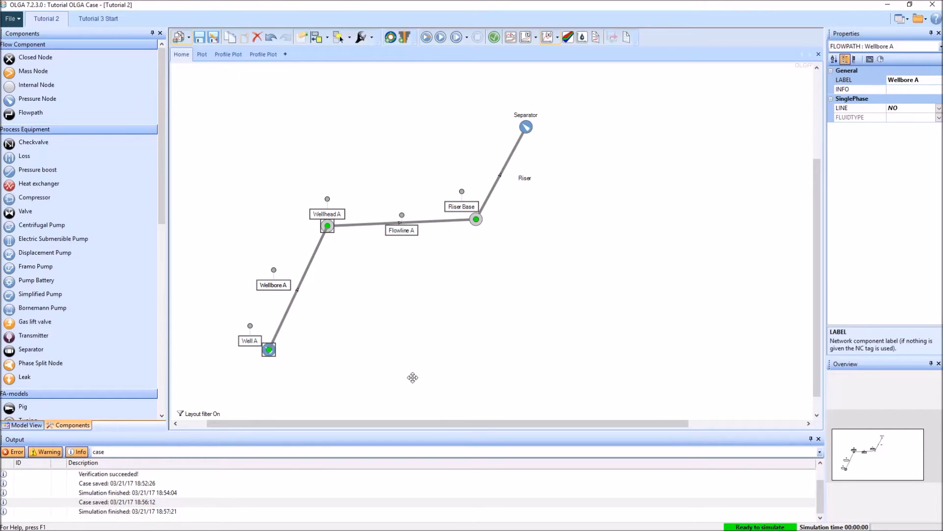
key("ctrl+c")
left_click(437, 290)
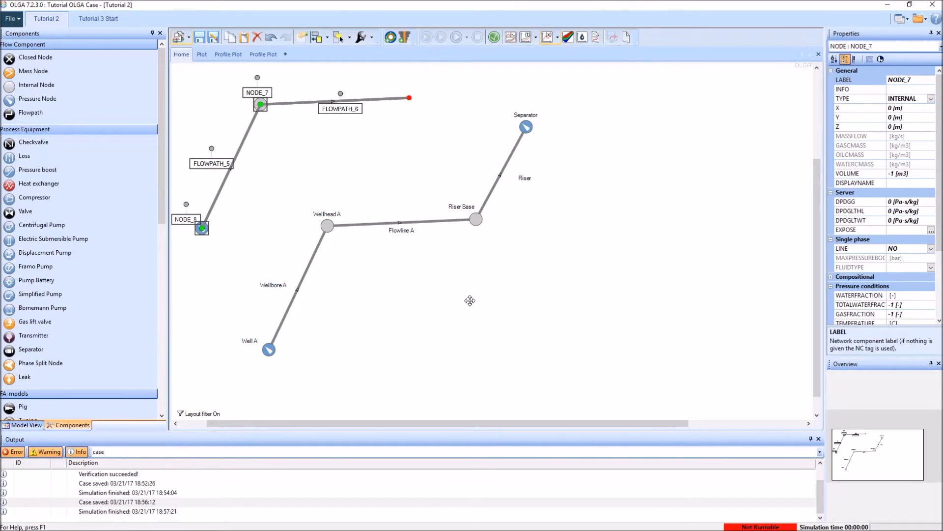
left_click_drag(243, 143, 446, 300)
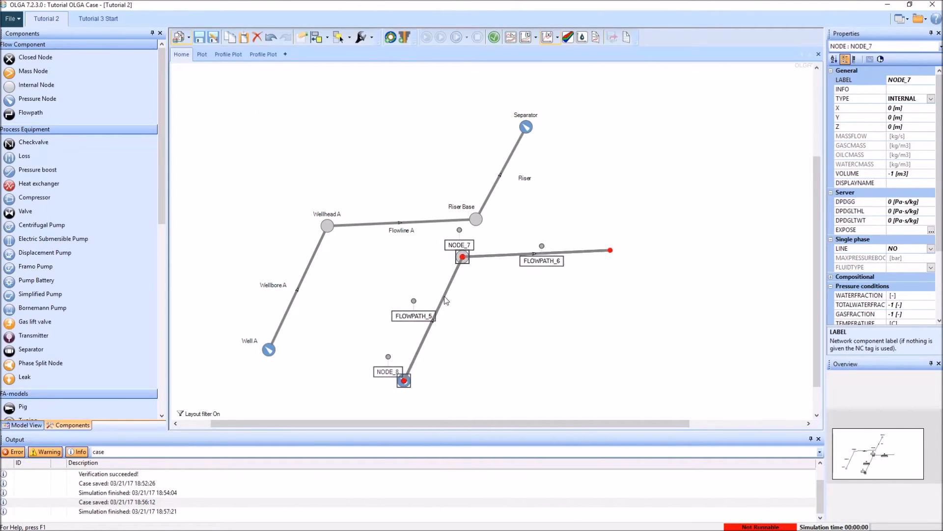
left_click(586, 214)
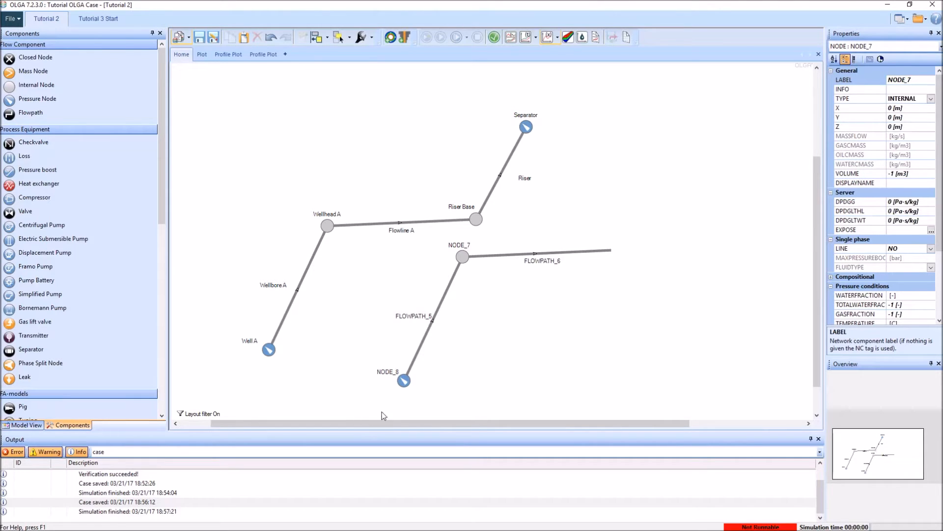
Step: Rename the copied pressure node at the lower end of the new branch to Well B
left_click(404, 380)
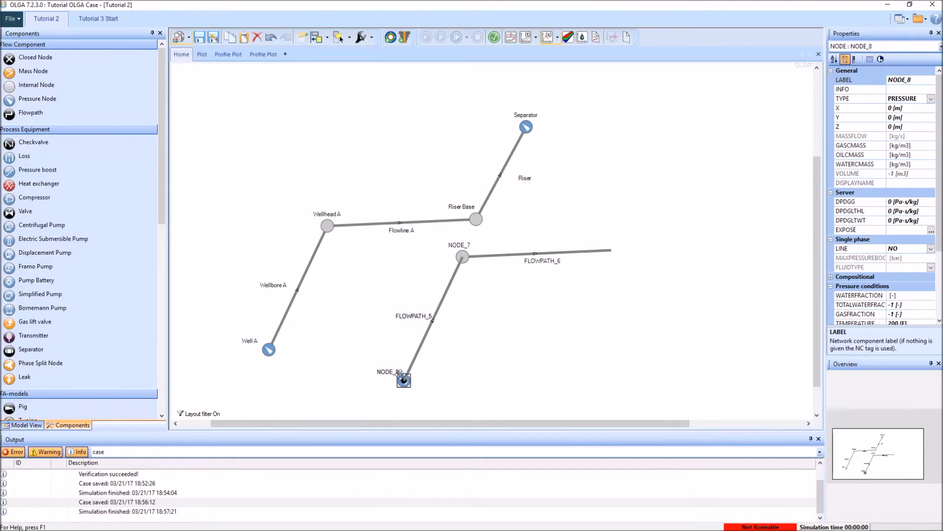
left_click(919, 82)
key("ctrl+a")
type("We")
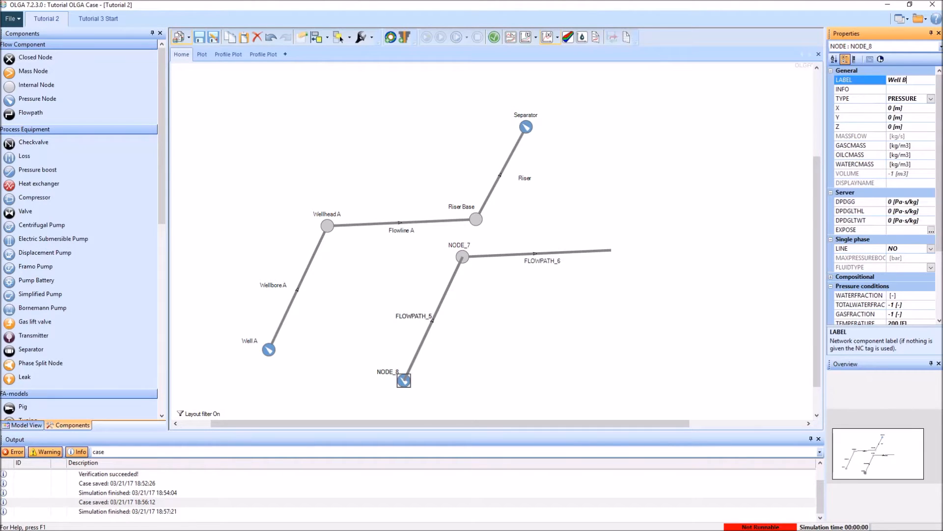
left_click(533, 230)
Step: Rename the copied flowpath above Well B to Wellbore B
left_click(415, 316)
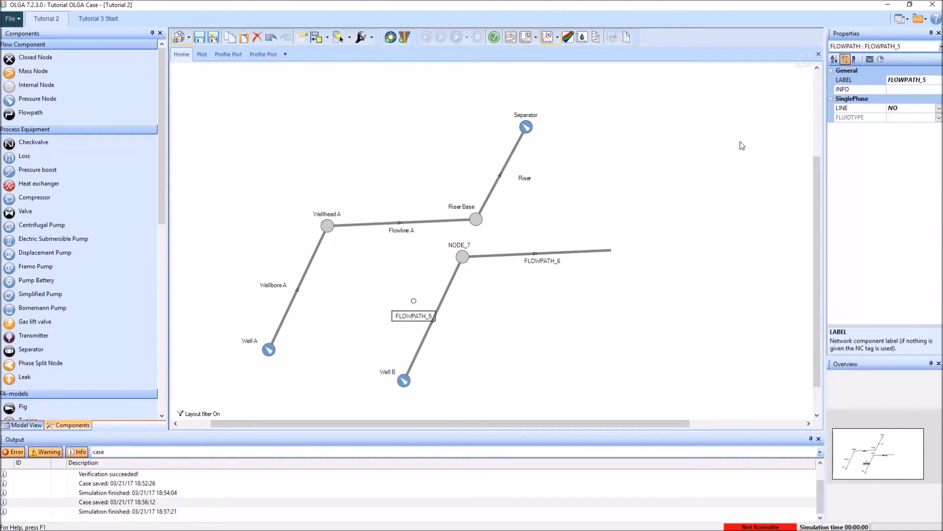
left_click(934, 79)
key("ctrl+a")
type("W")
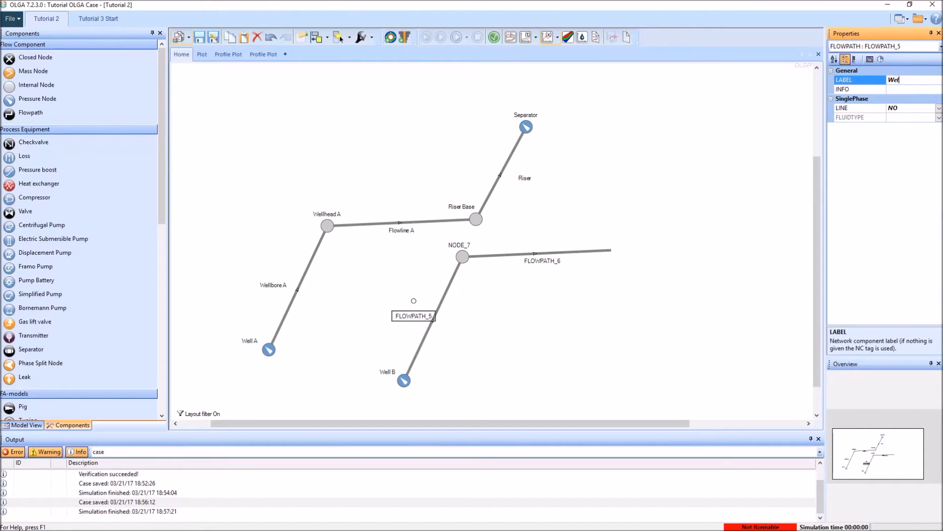
left_click(519, 342)
Step: Rename the copied internal node at the upper end of Wellbore B to Wellhead B
left_click(462, 256)
left_click(858, 82)
type("Wellhea")
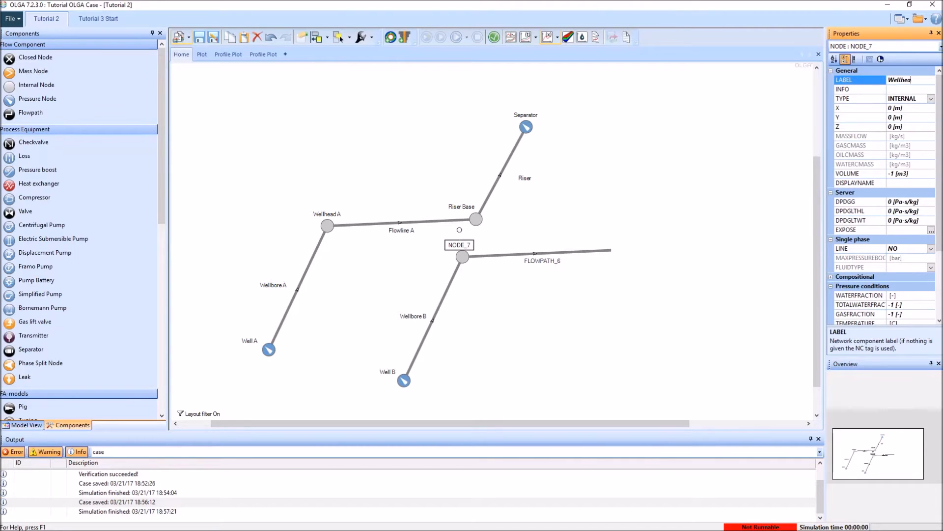
key("Return")
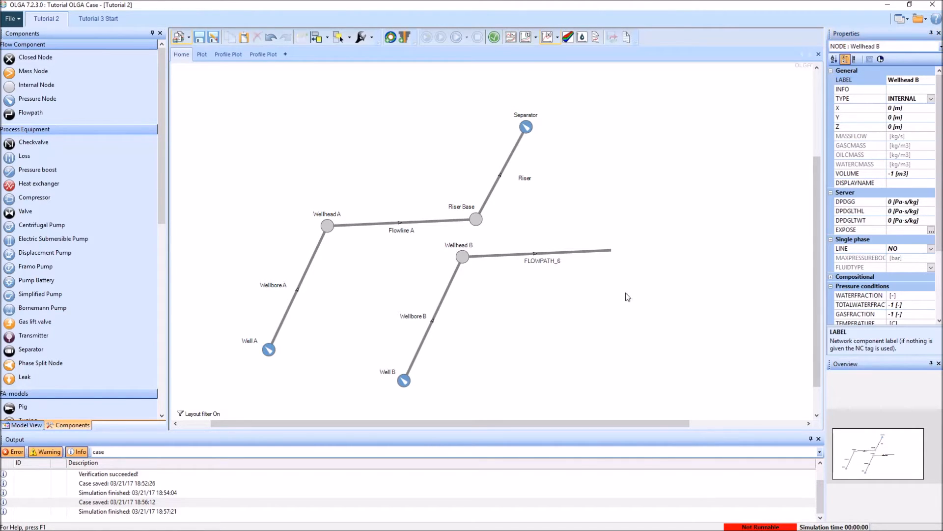
Step: Rename the copied flowpath leaving Wellhead B to Flowline B
left_click(565, 251)
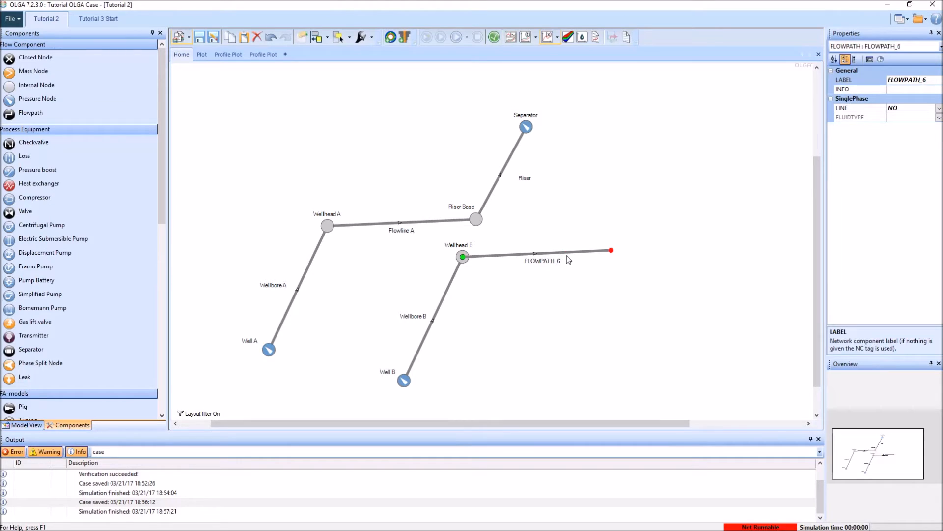
left_click(940, 79)
key("ctrl+a")
type("Fl")
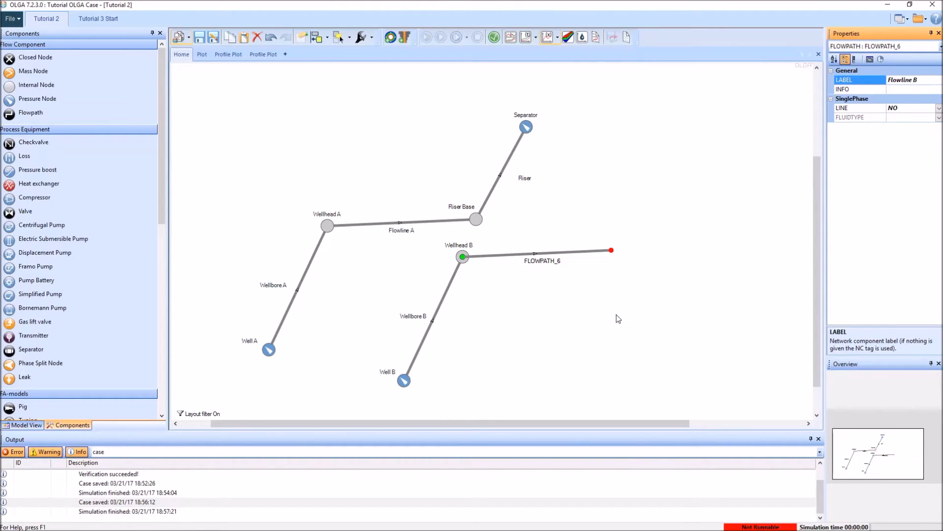
left_click(600, 323)
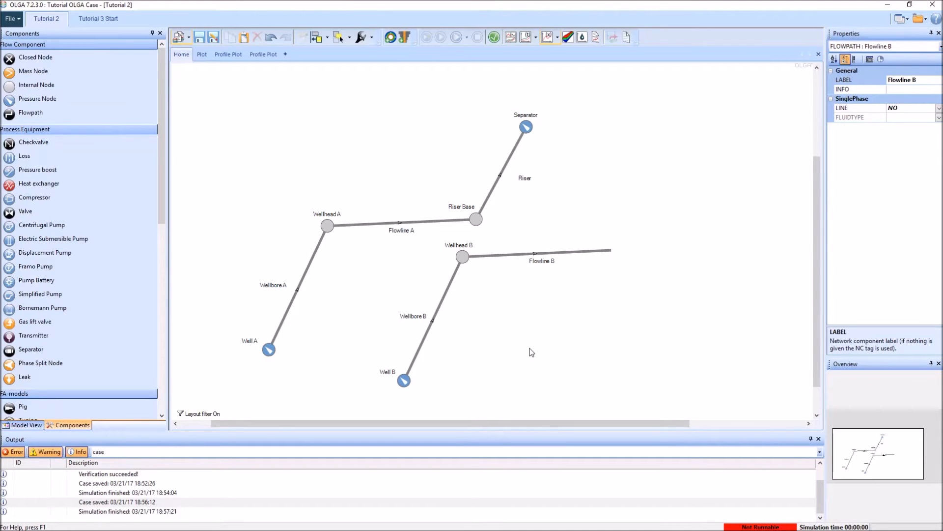
Step: Add a pressure node connected to the open end of Flowline B and label it Riser Base Check
left_click_drag(44, 99, 604, 231)
left_click(596, 254)
left_click(598, 219)
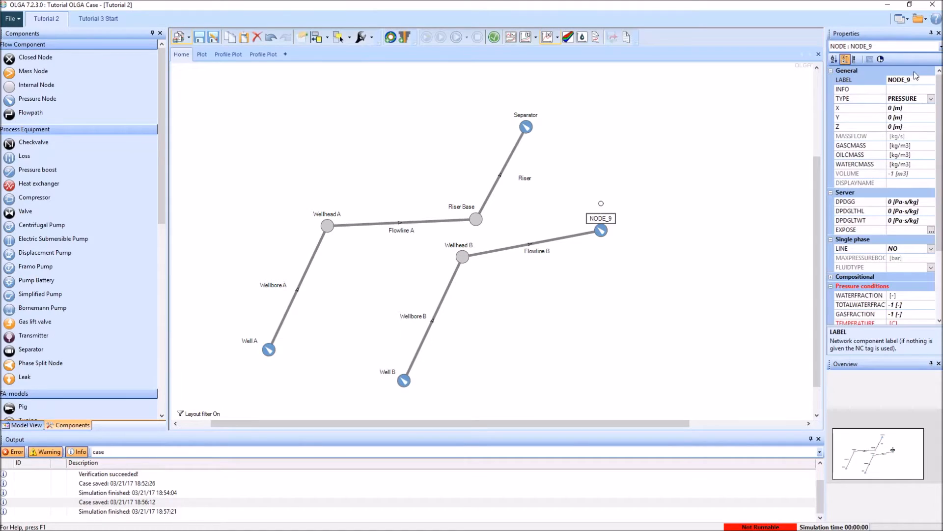
left_click(916, 79)
type("Riser")
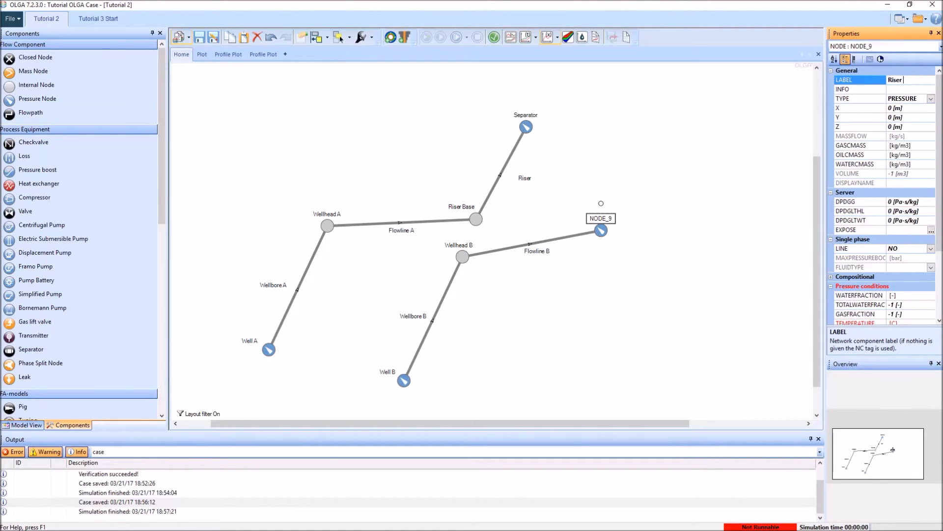
type(" Base Check")
key("Return")
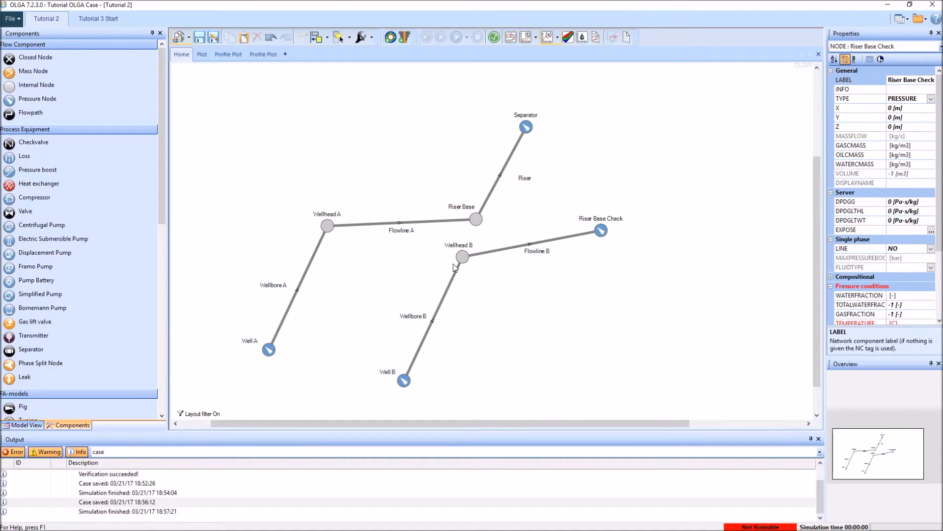
Step: Set the Riser Base Check node's temperature to 40 F
left_click(608, 218)
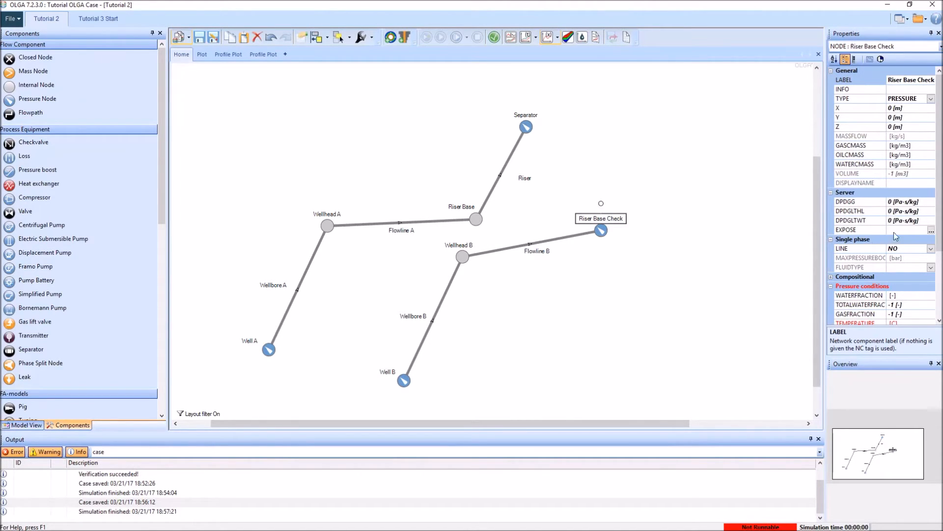
scroll(936, 168, "down", 3)
left_click(916, 230)
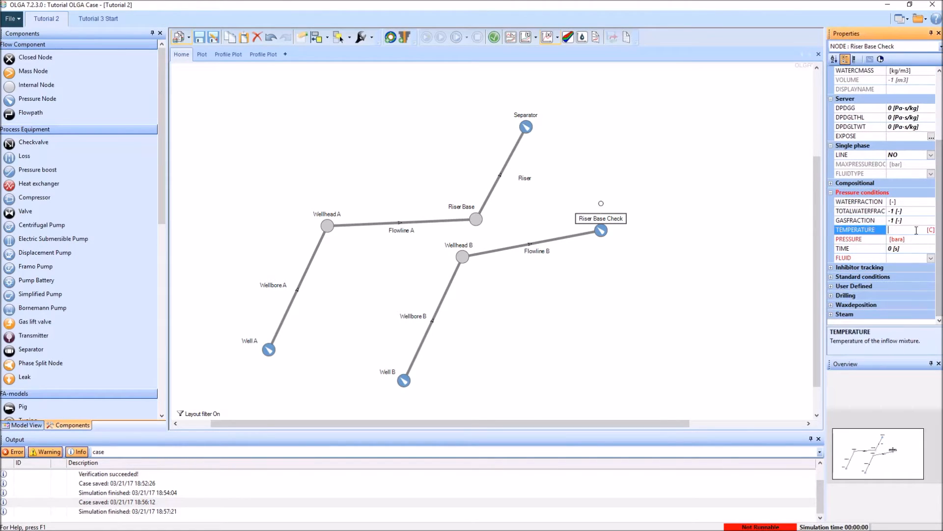
left_click(929, 230)
left_click(919, 241)
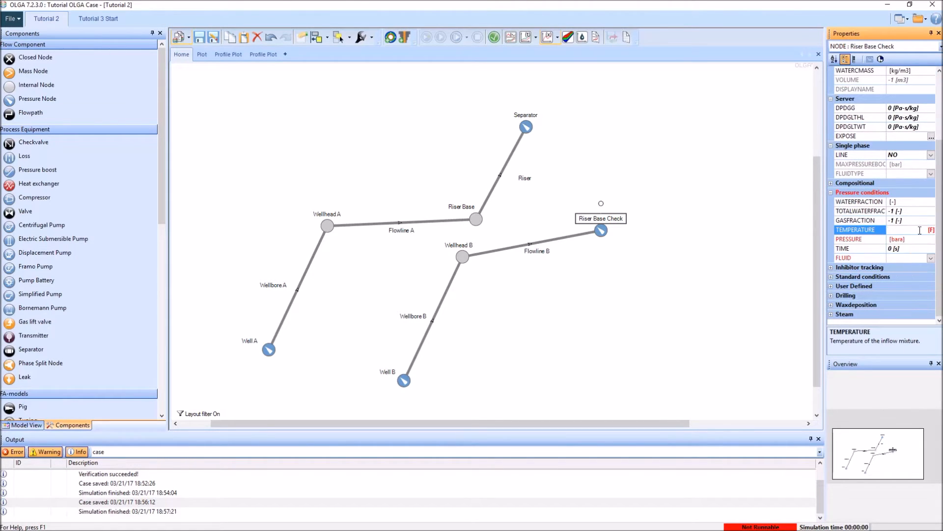
type("40")
Step: Set the Riser Base Check node's pressure to 431 psia and its fluid to BLACKOILWITHWATER
left_click(922, 241)
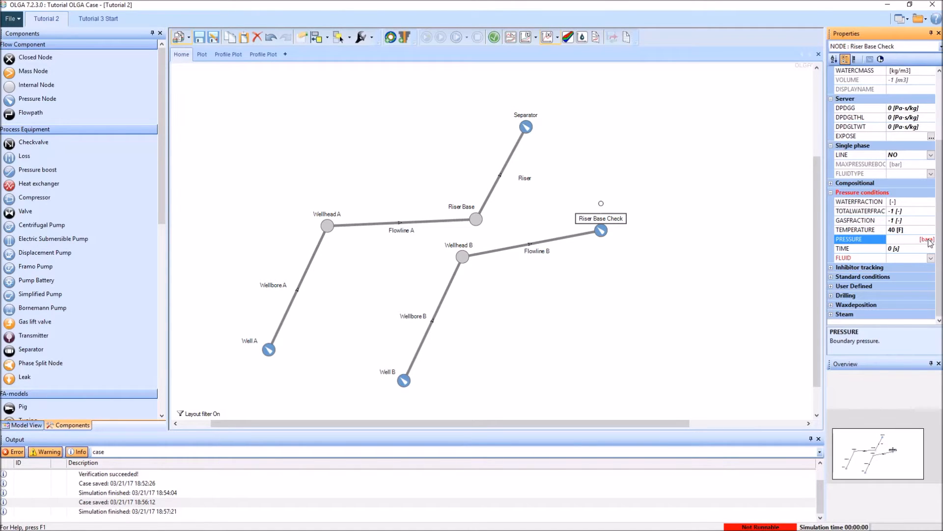
left_click(927, 240)
left_click(925, 304)
type("431")
key("Return")
left_click(923, 261)
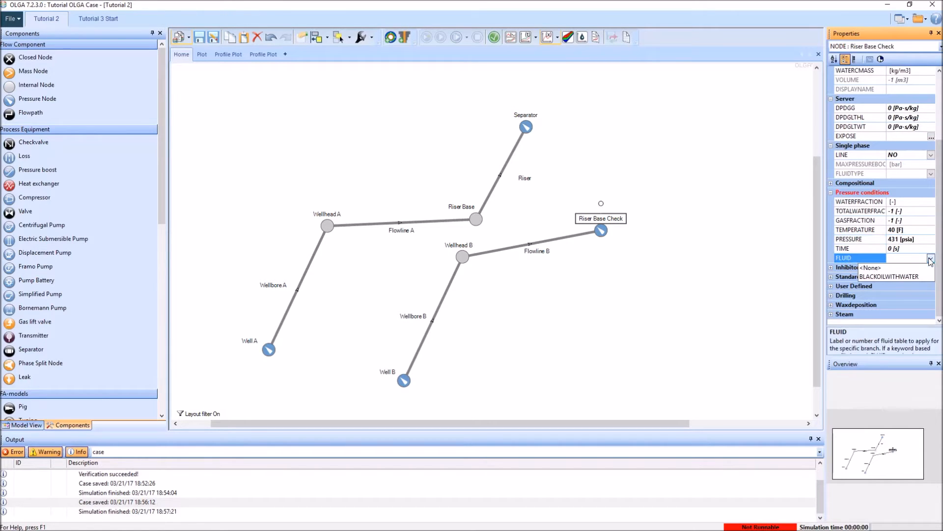
left_click(889, 278)
left_click(459, 383)
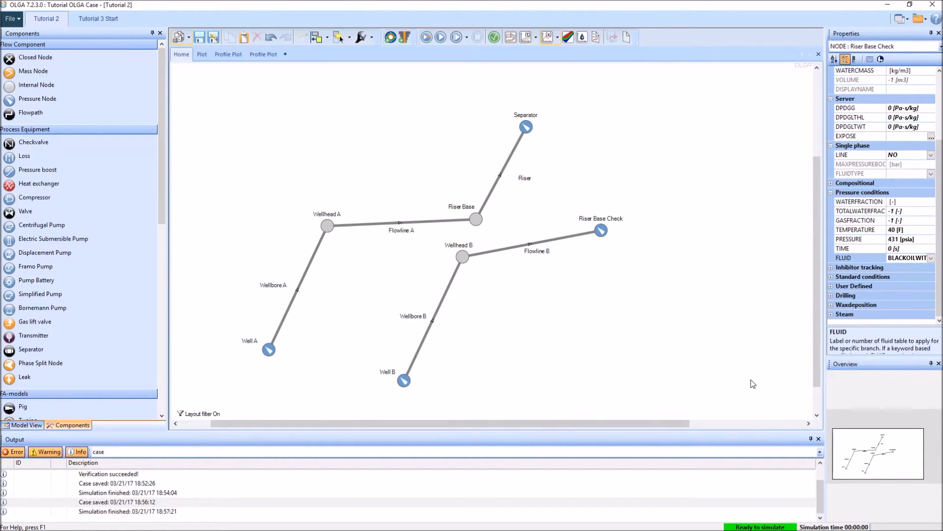
Step: Run the Tutorial 2 case as a batch simulation and move the run window higher on the screen
left_click(429, 42)
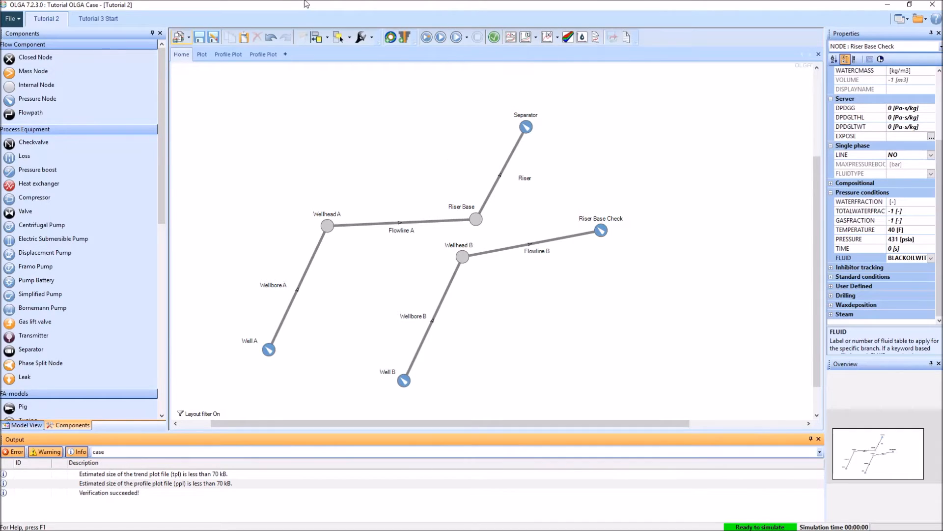
left_click(427, 38)
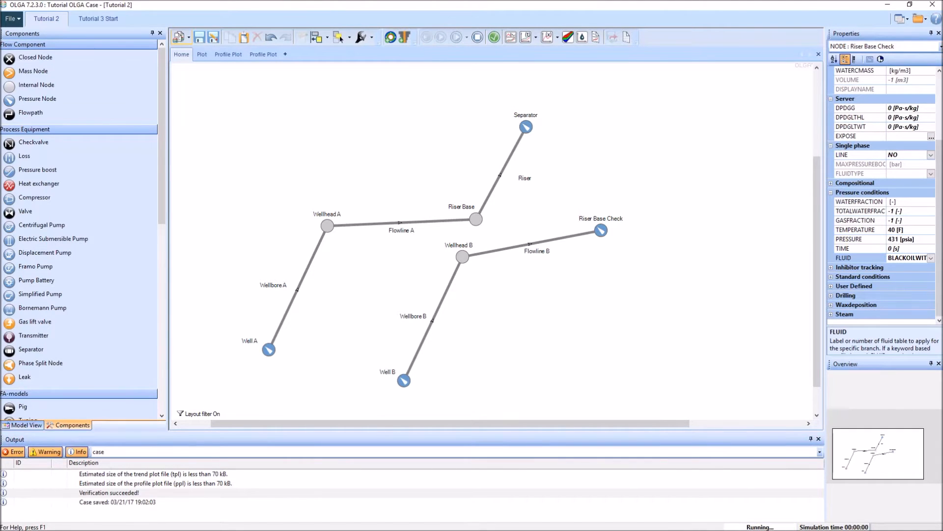
left_click_drag(484, 84, 491, 29)
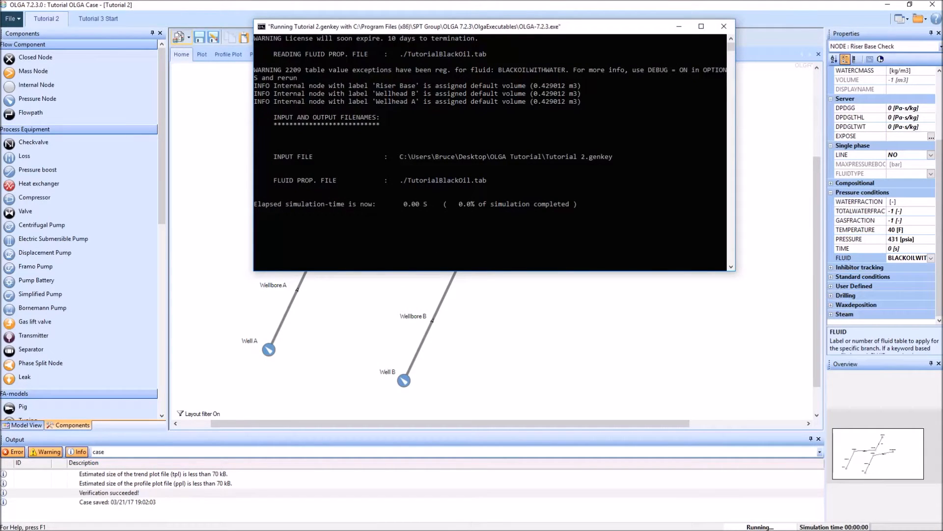
Step: Dismiss the finished simulation window and list only the Flowline A and Flowline B variables for a new profile plot
left_click(410, 261)
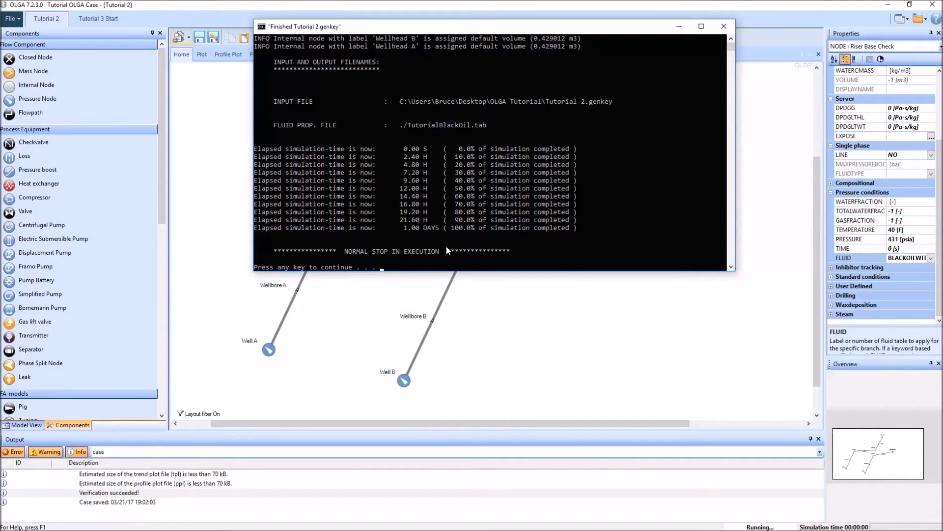
key("Return")
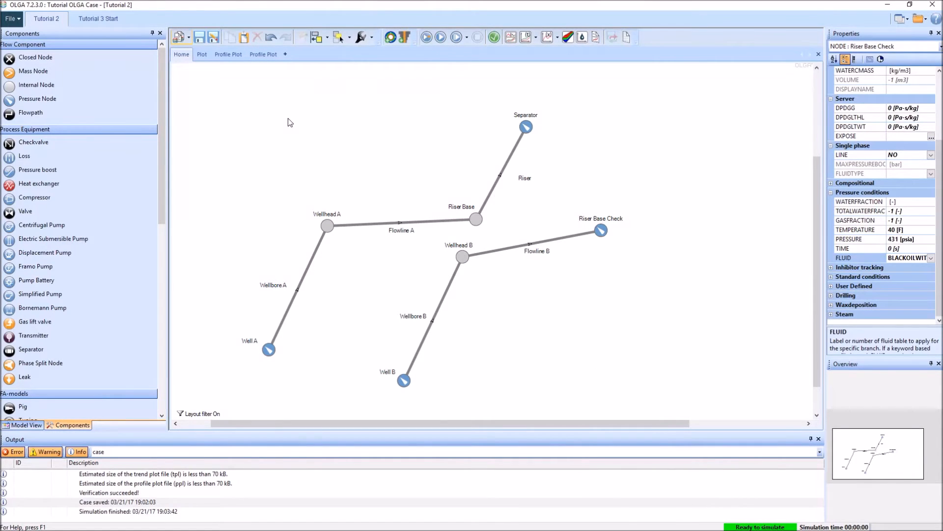
left_click(544, 38)
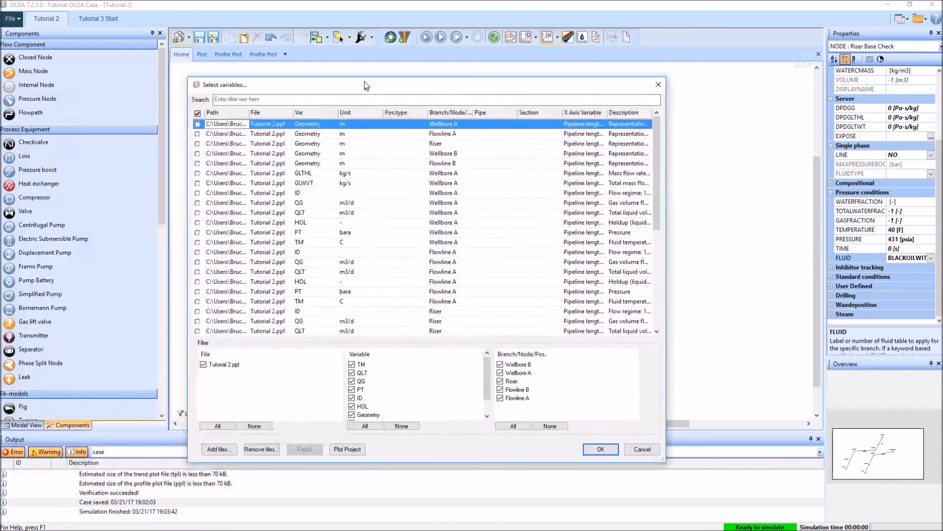
left_click(452, 347)
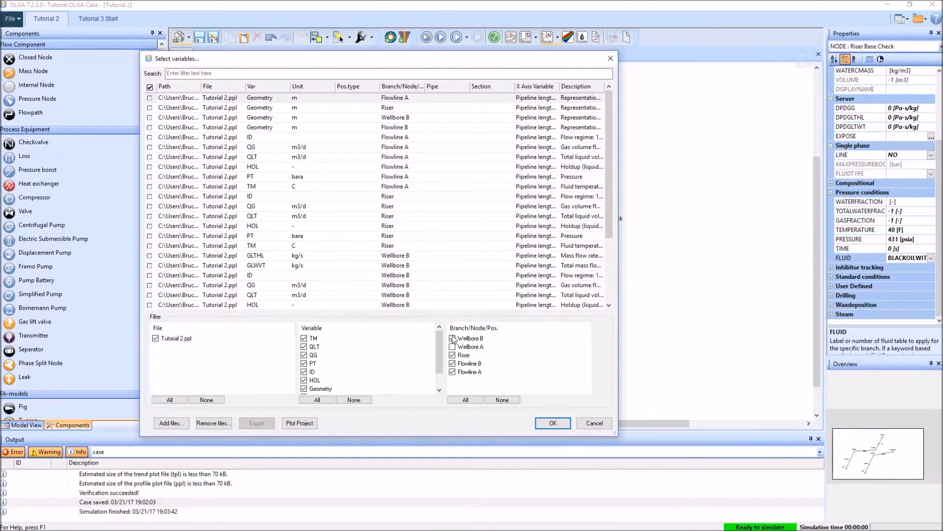
left_click(452, 338)
left_click(452, 355)
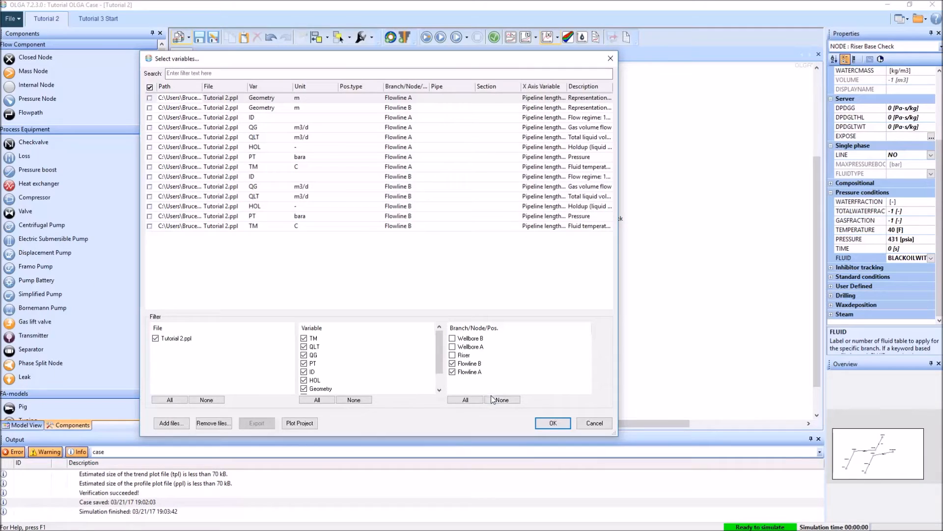
Step: Plot the pressure, fluid temperature, gas volume flow and total liquid volume flow profiles for both Flowline A and Flowline B
left_click(150, 157)
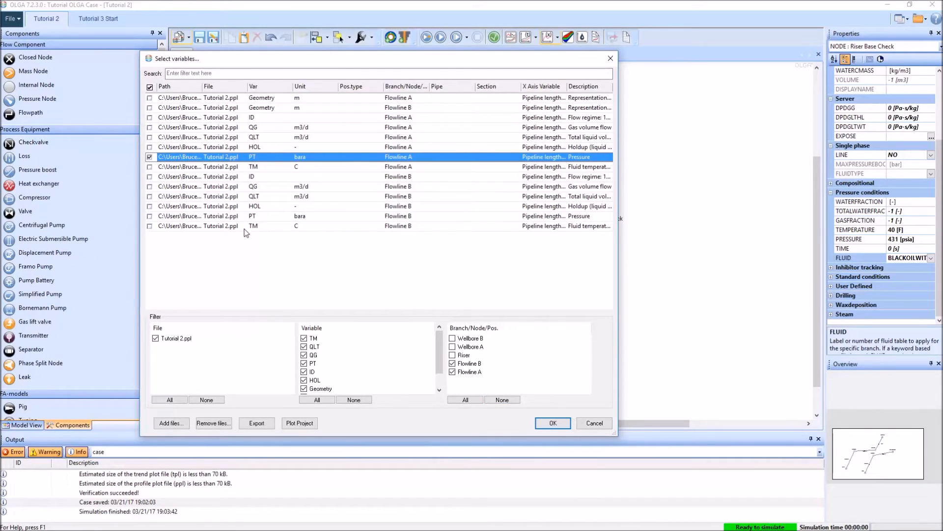
left_click(150, 217)
left_click(150, 217)
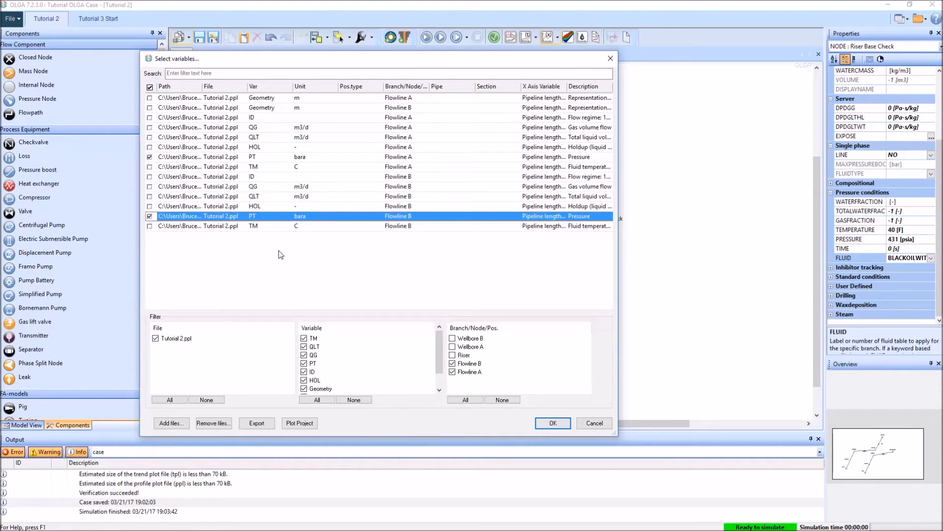
left_click(150, 167)
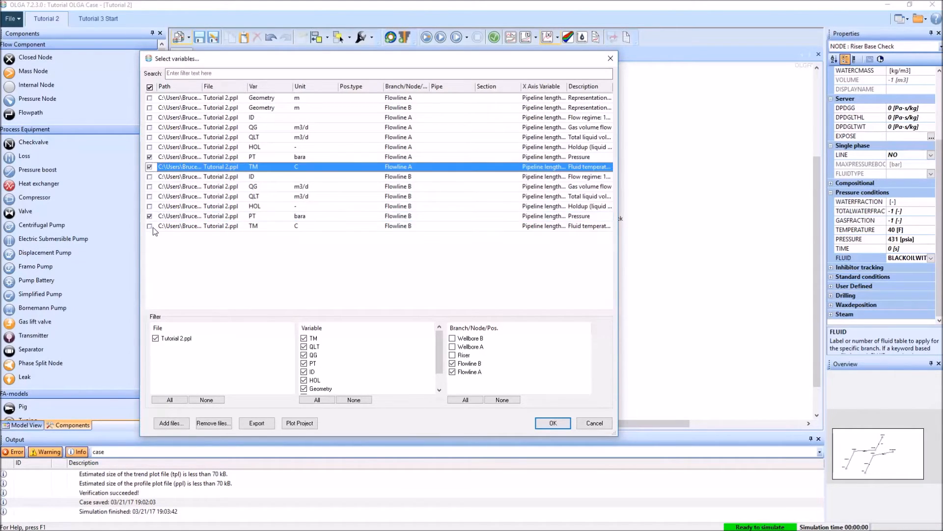
left_click(149, 226)
left_click(150, 186)
left_click(150, 197)
left_click(149, 127)
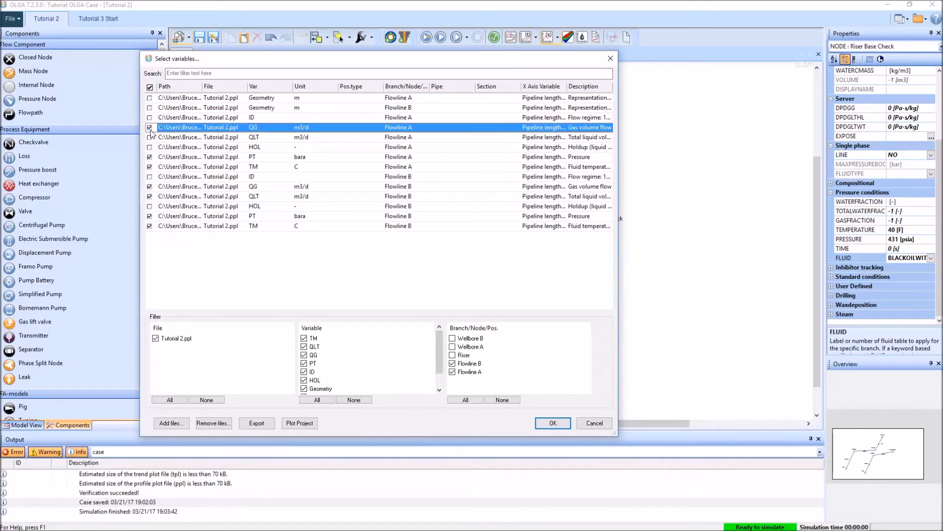
left_click(149, 137)
left_click(150, 137)
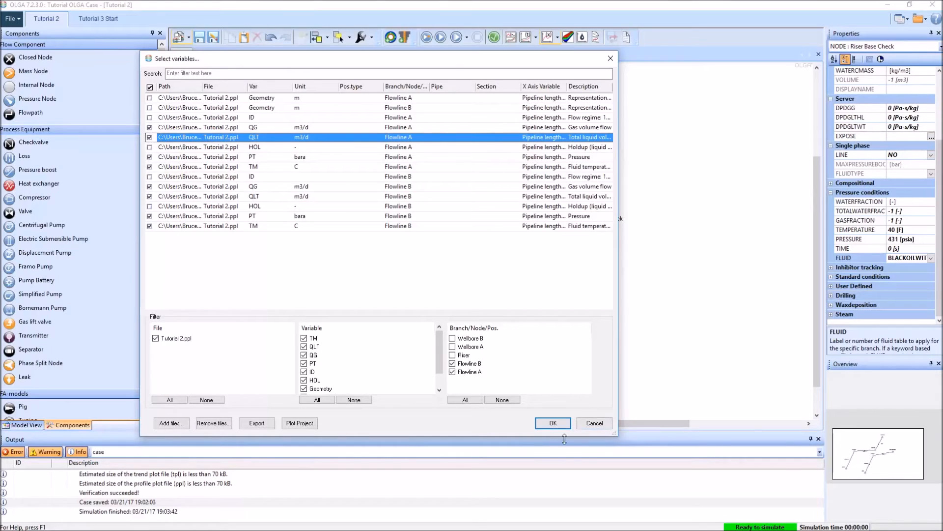
left_click(553, 423)
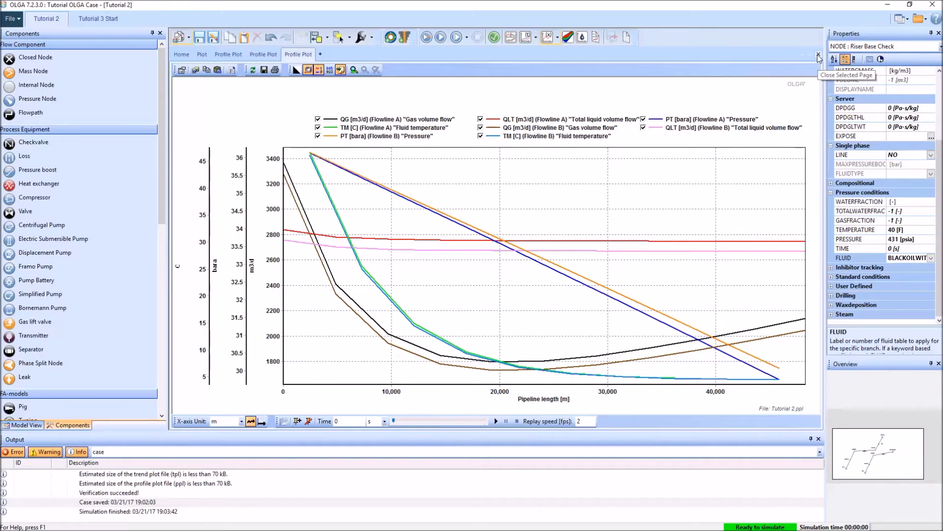
Step: Close the flowline comparison plot and return to the network diagram with the model tree displayed
left_click(819, 55)
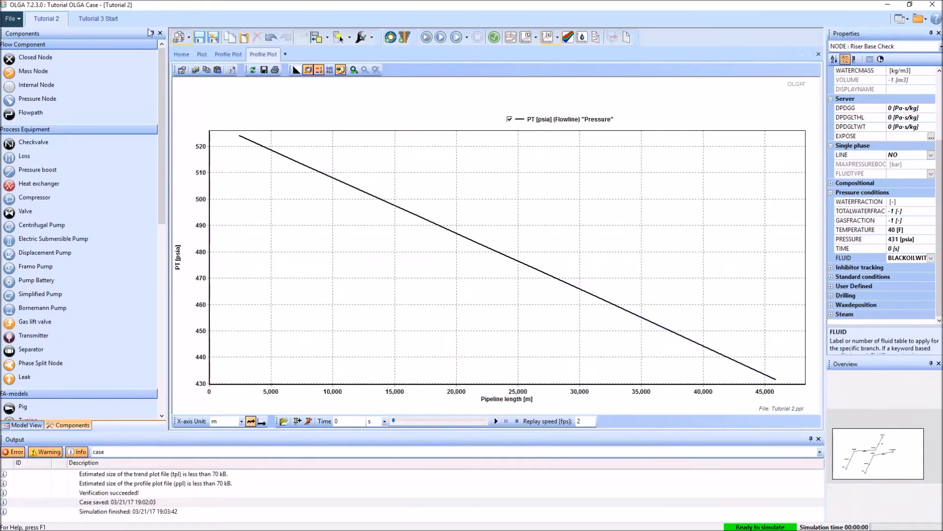
left_click(182, 56)
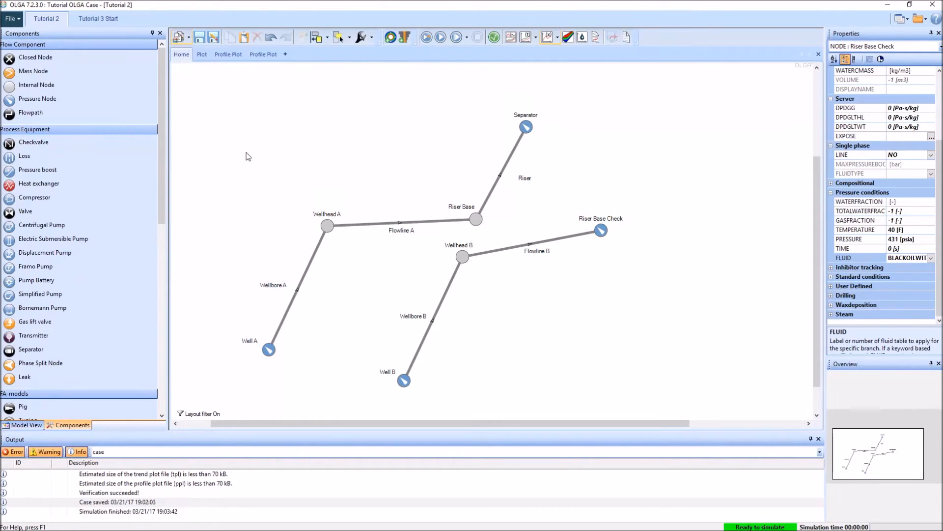
left_click(22, 426)
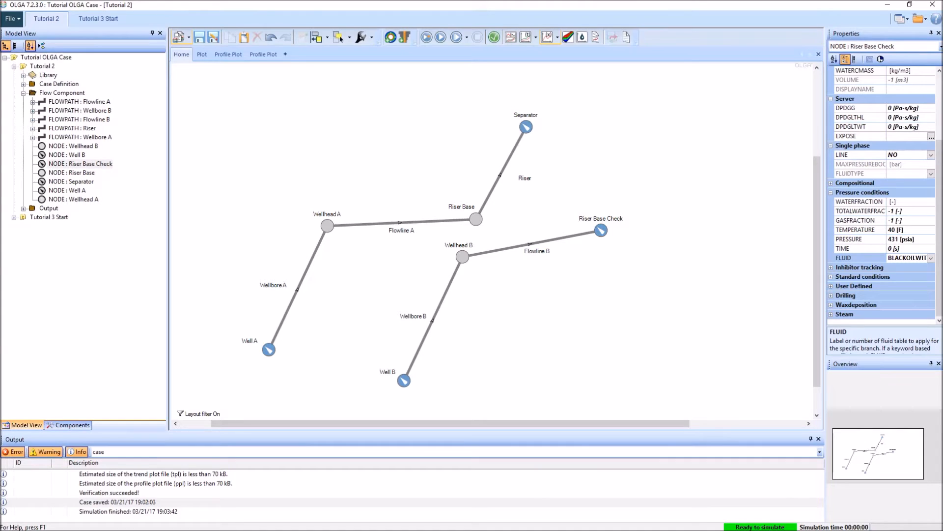
Step: Switch to Multiflash and load the problem file BLACKOILWITHWATER.MFL from the OLGA Tutorial folder
left_click(114, 32)
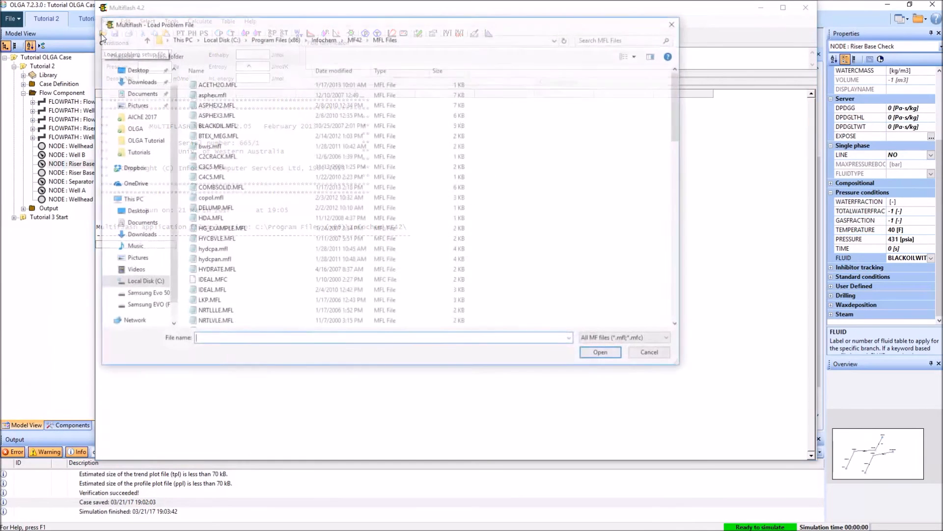
left_click(143, 140)
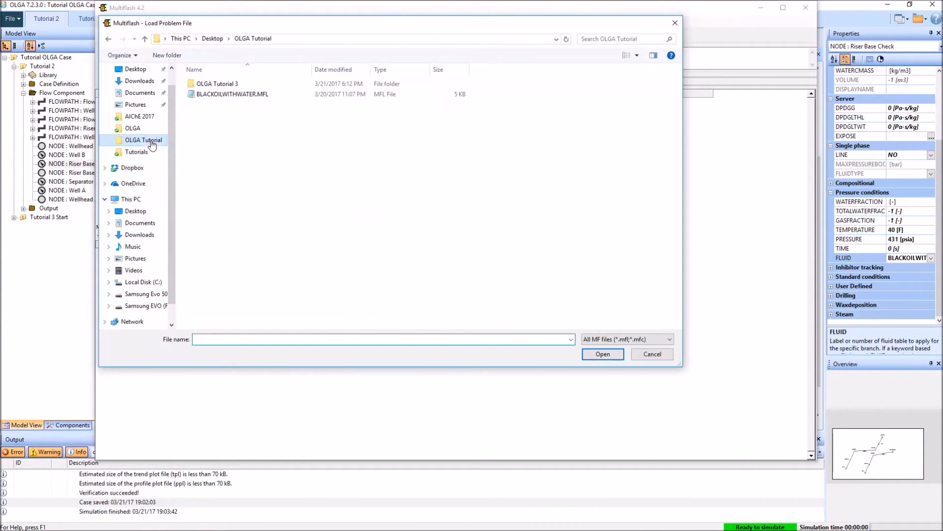
left_click(219, 95)
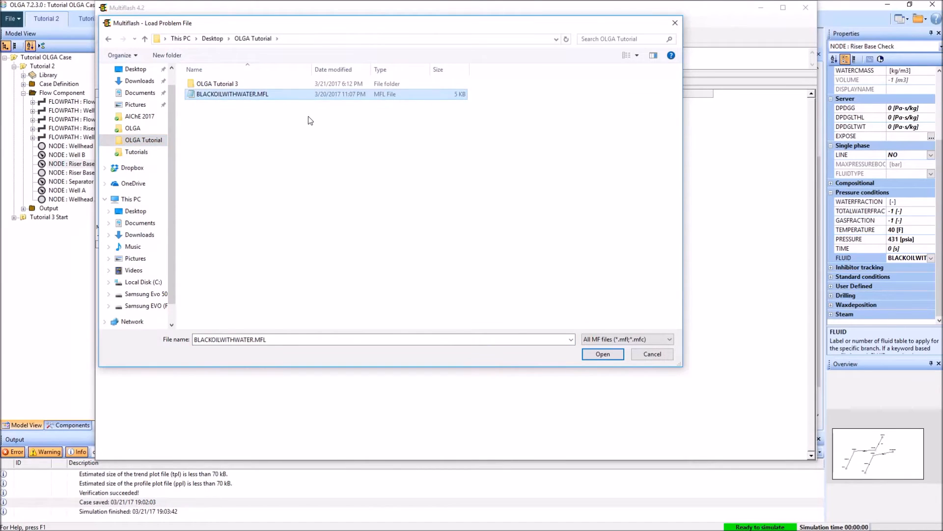
left_click(612, 354)
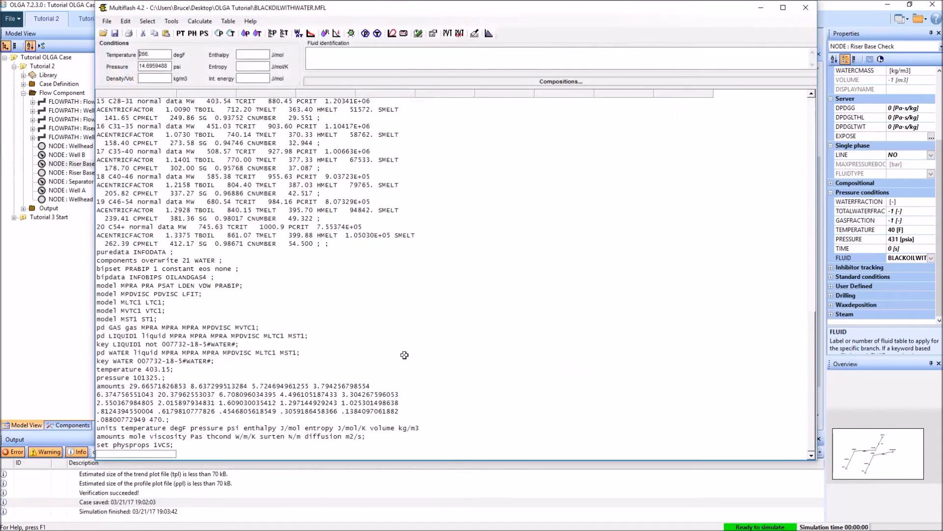
Step: In the fluid composition, set the mole amounts to 9 for C12-14, 6 for C14-17, 5 for C17-19 and 4 for C19-21
left_click(552, 83)
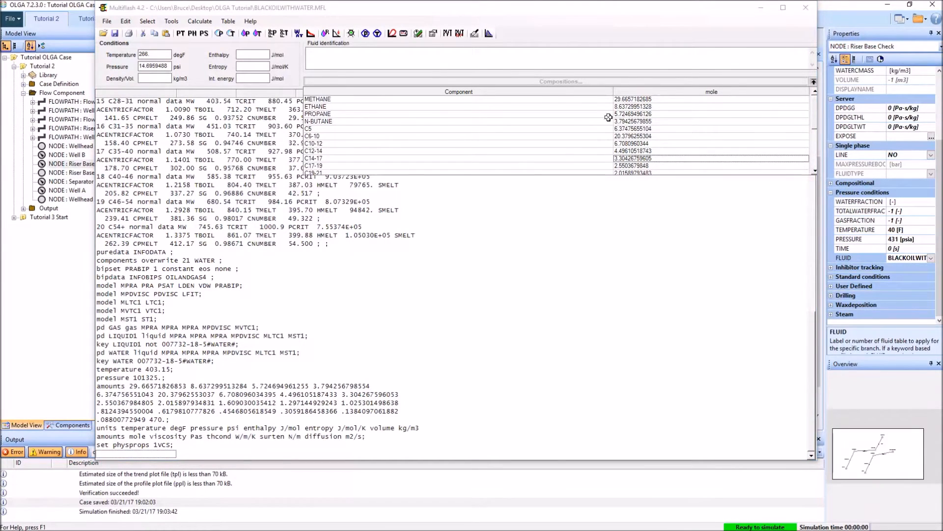
left_click(669, 144)
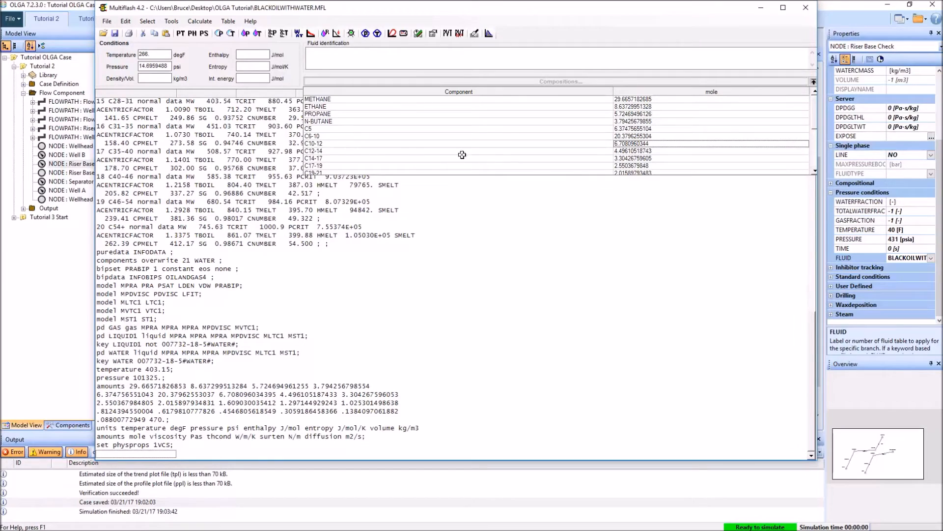
key("Down")
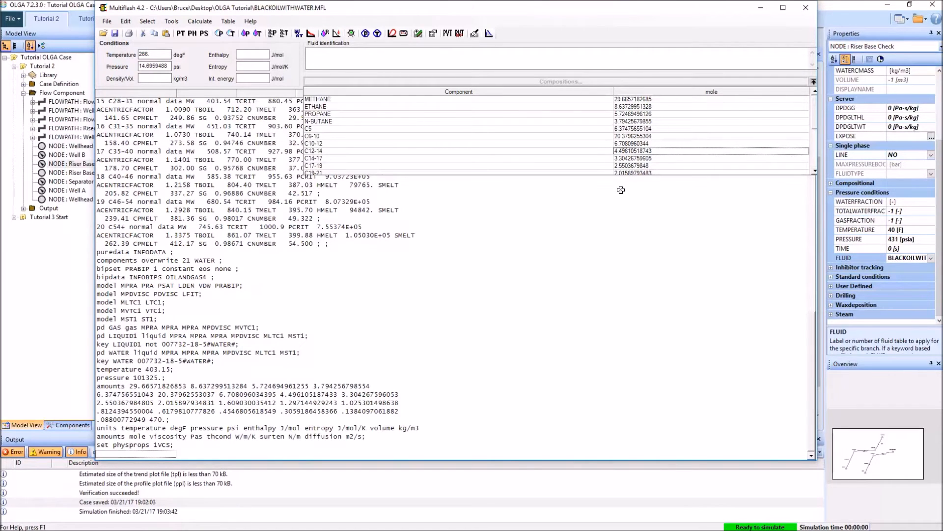
type("9")
key("Return")
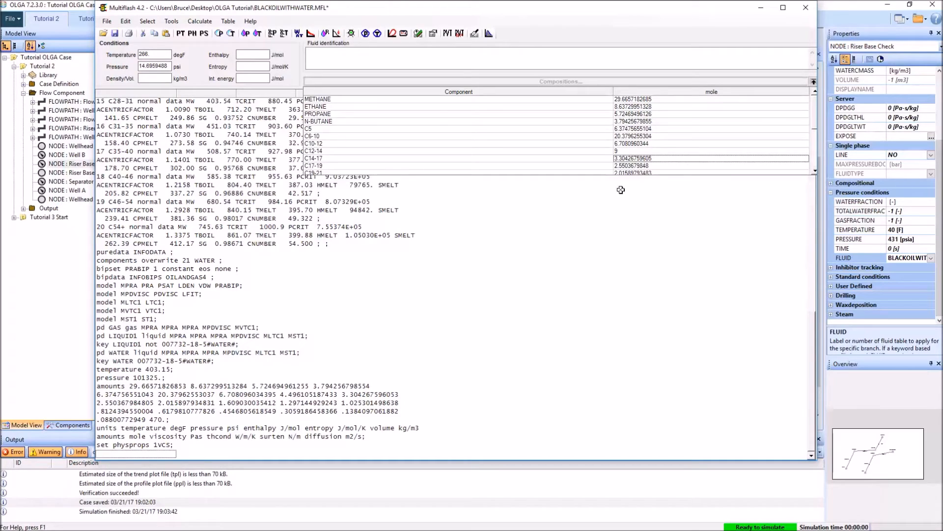
type("6")
key("Return")
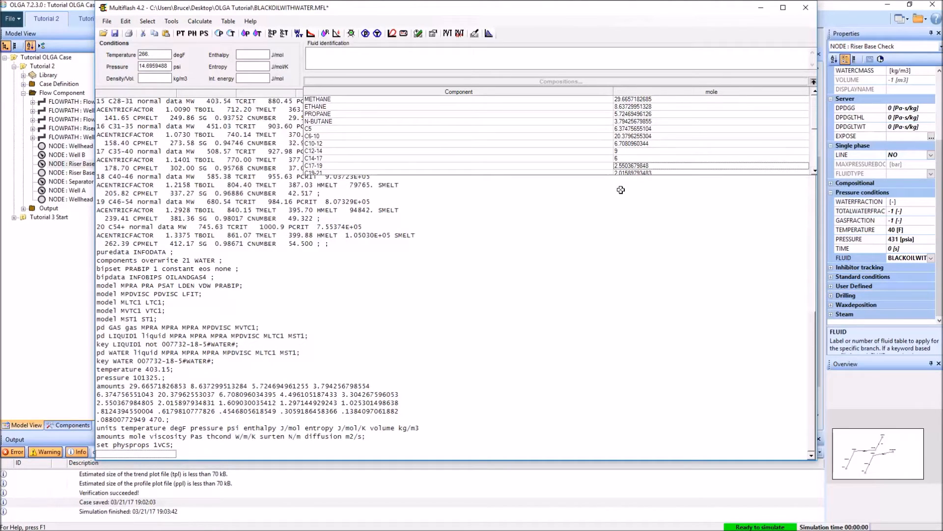
type("5")
key("Return")
type("4")
key("Return")
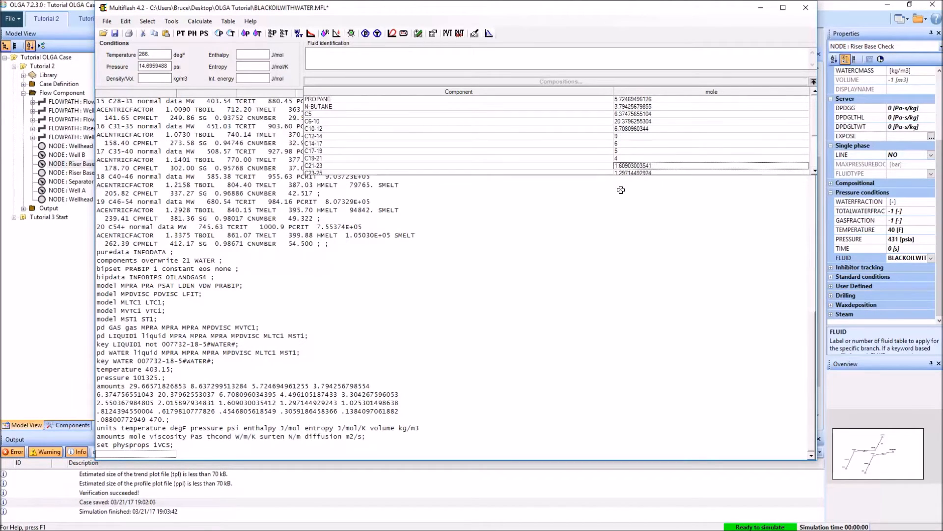
Step: Set the mole amount of WATER in the fluid composition to 300
scroll(657, 146, "down", 3)
left_click(625, 167)
type("300")
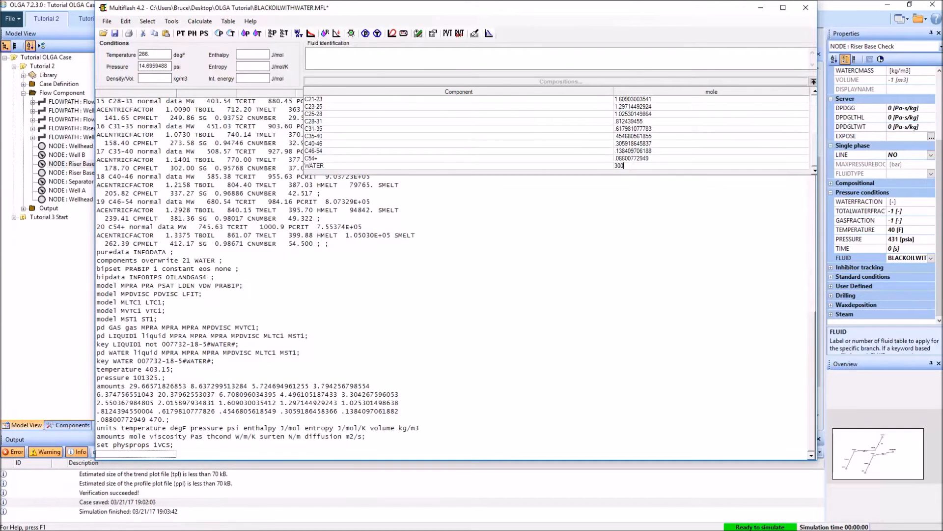
key("Return")
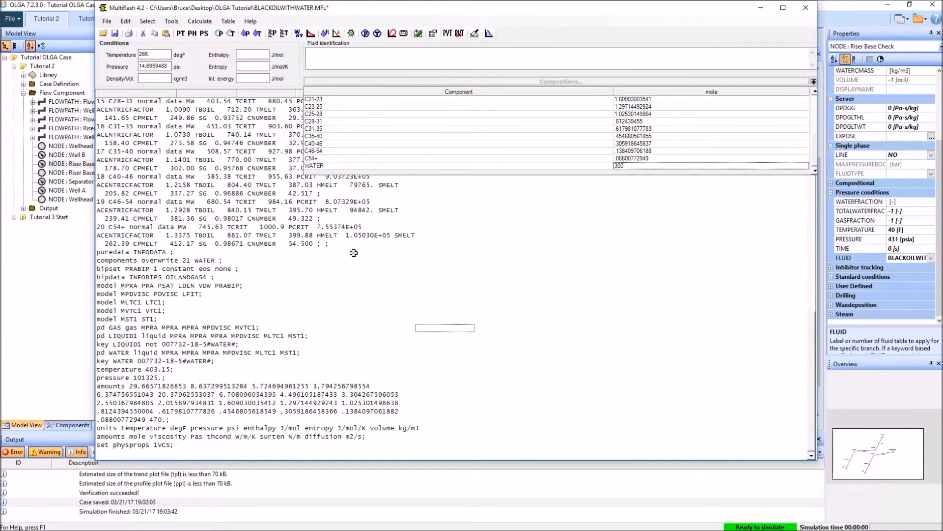
Step: Move the Multiflash window lower on the screen and review the edited component amounts through to WATER
left_click_drag(419, 11, 433, 39)
left_click(692, 179)
scroll(693, 179, "up", 3)
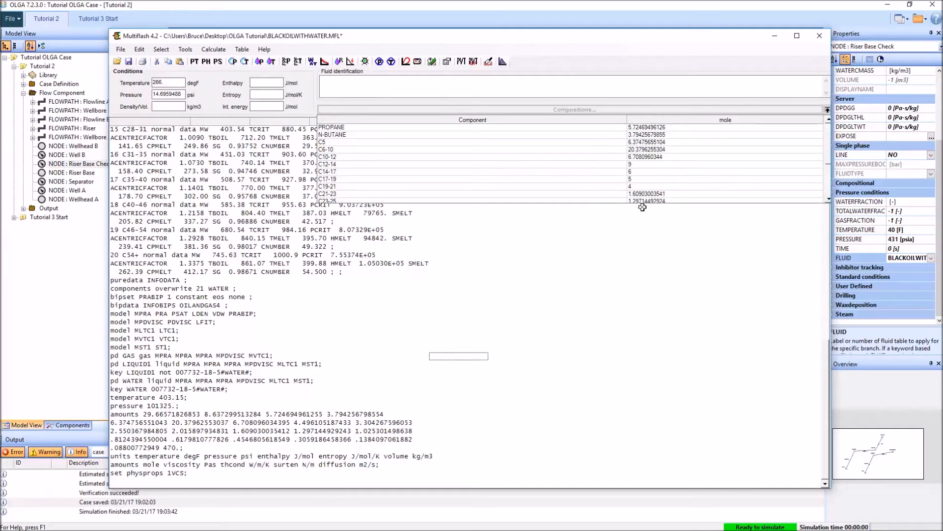
left_click(713, 185)
scroll(683, 181, "down", 2)
scroll(674, 180, "down", 1)
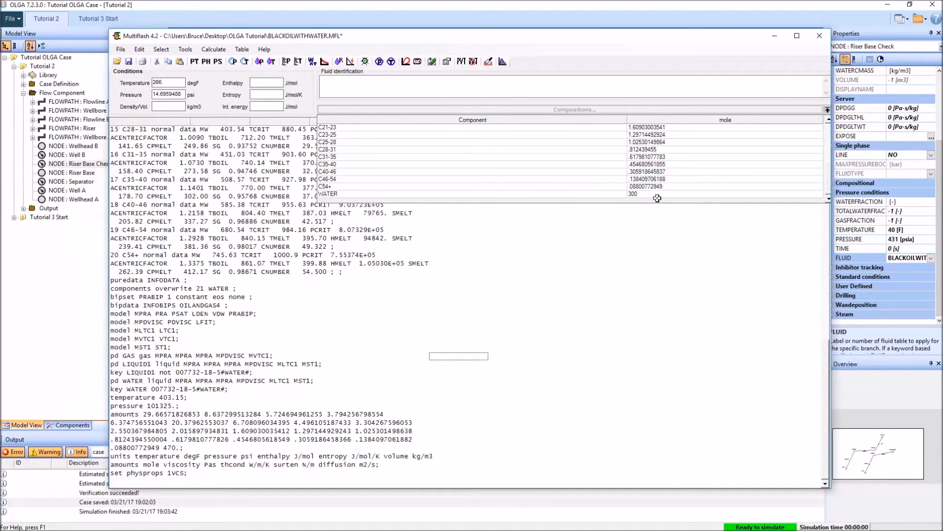
left_click(616, 240)
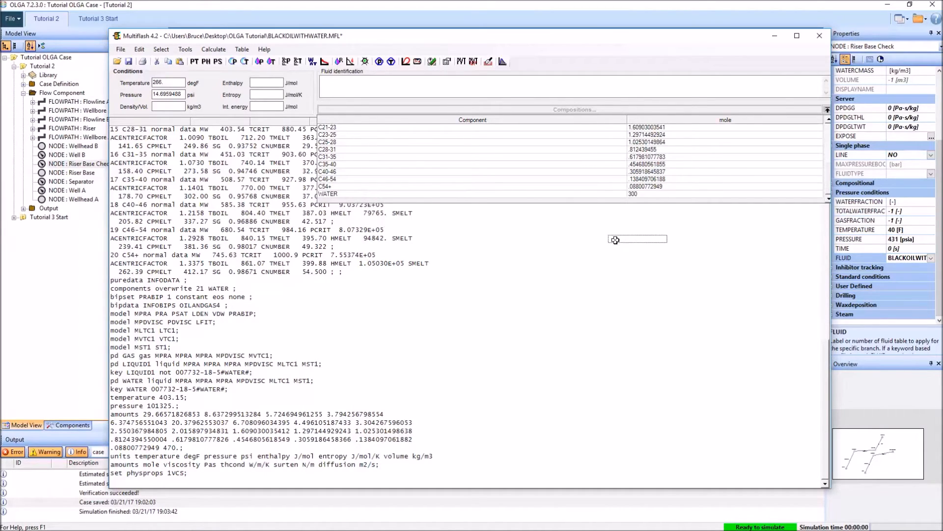
Step: Save the modified fluid as a new problem setup named Reservoir B in the OLGA Tutorial folder
left_click(120, 49)
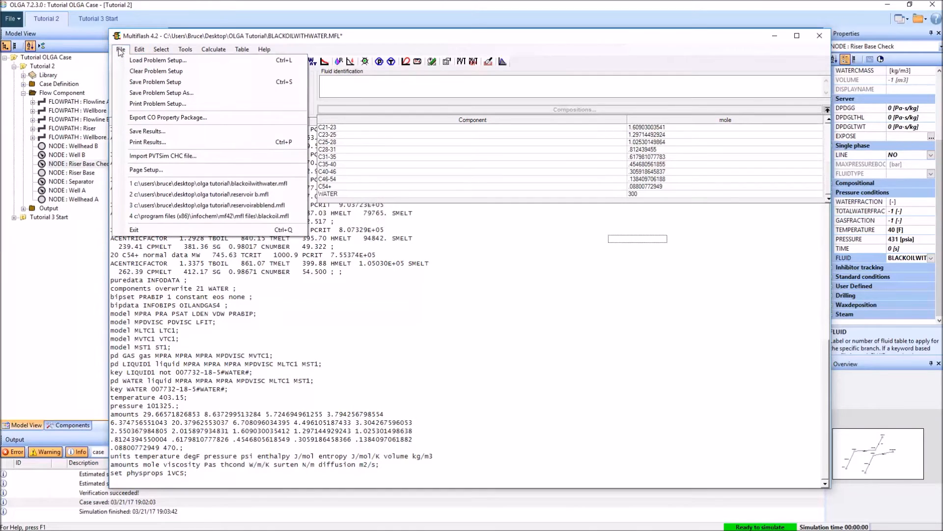
left_click(154, 94)
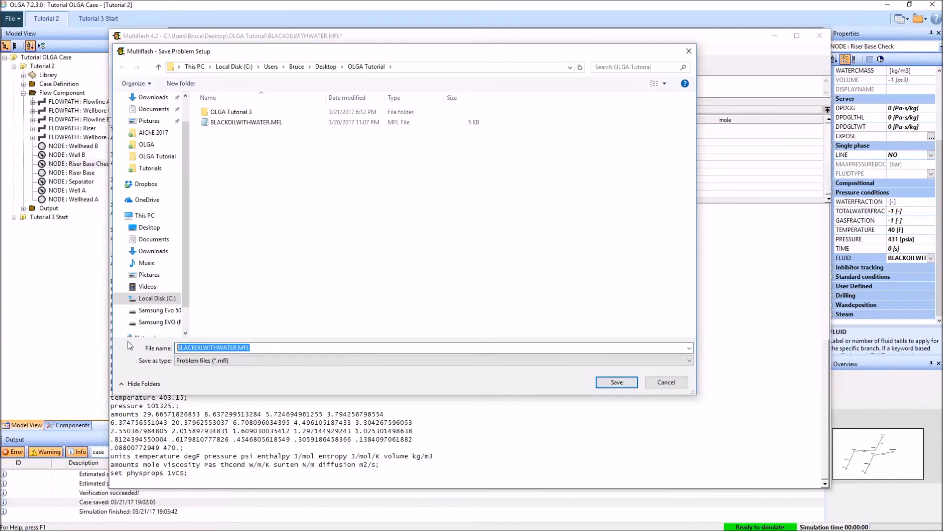
type("Reservoir B")
key("Return")
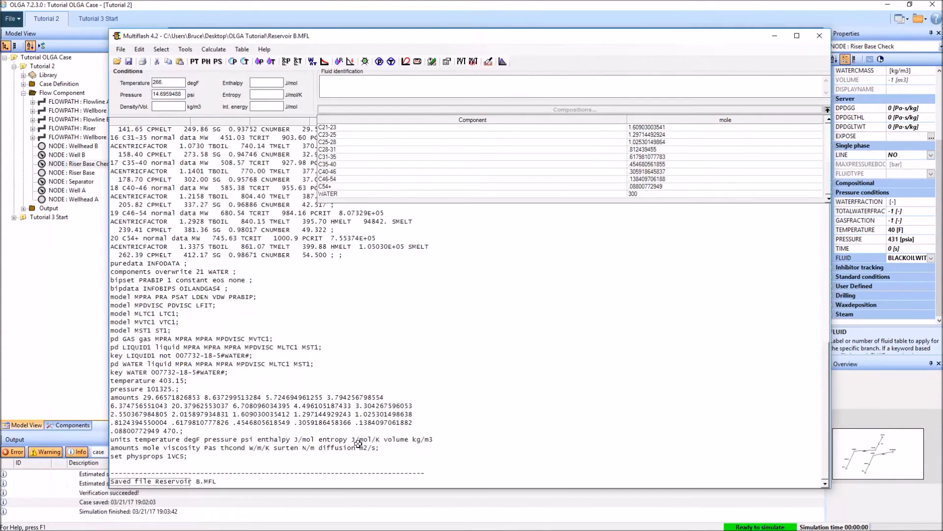
Step: Start an OLGA PVT table, with ReservoirB as its file in the OLGA Tutorial folder and ReservoirB as the fluid ID
left_click(244, 49)
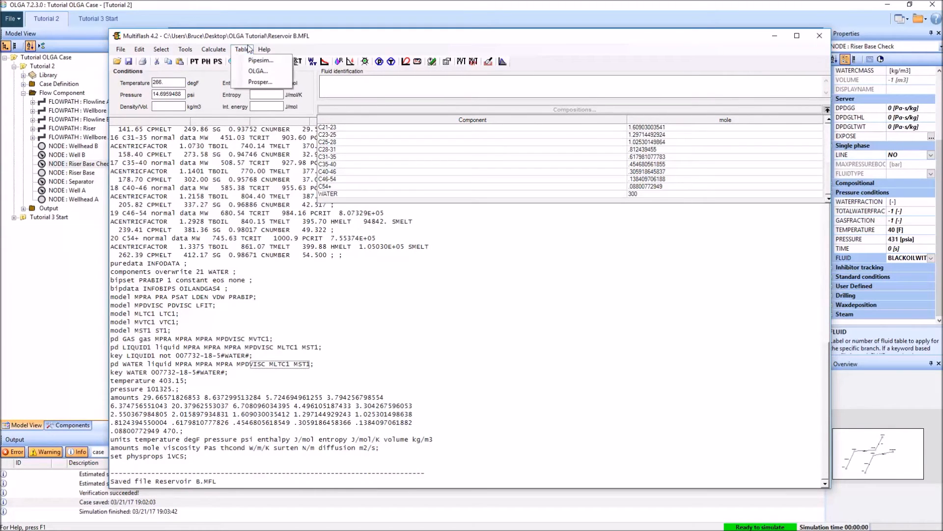
left_click(254, 72)
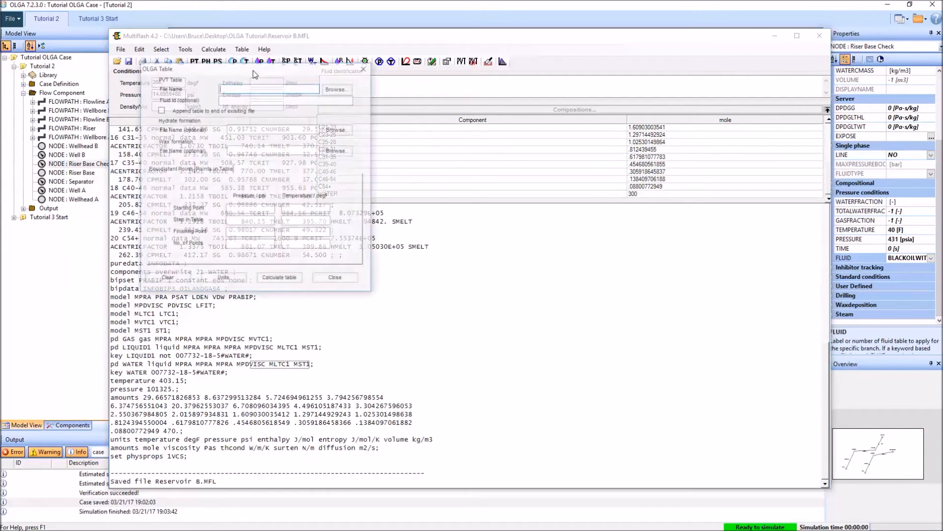
left_click_drag(254, 72, 408, 123)
left_click(482, 145)
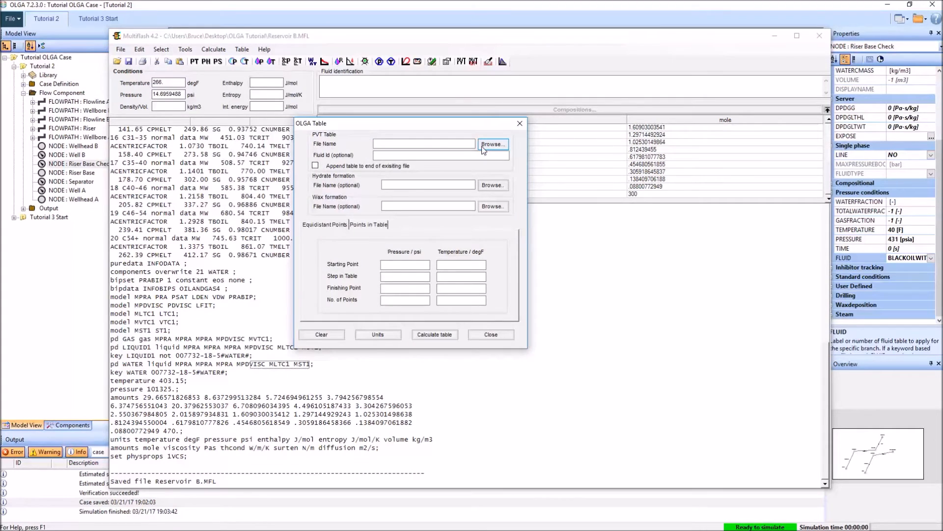
double_click(454, 452)
type("Reservoir")
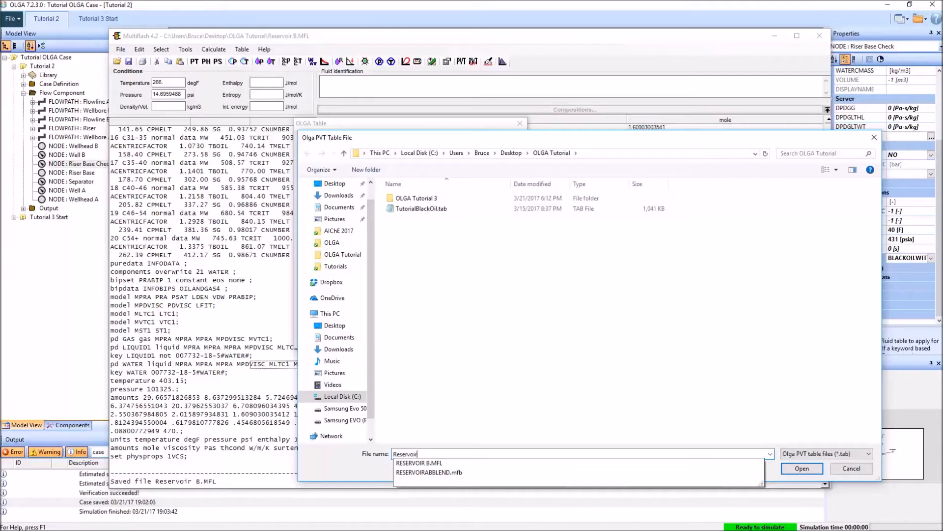
type("B")
left_click(803, 470)
key("Tab")
type("Rese")
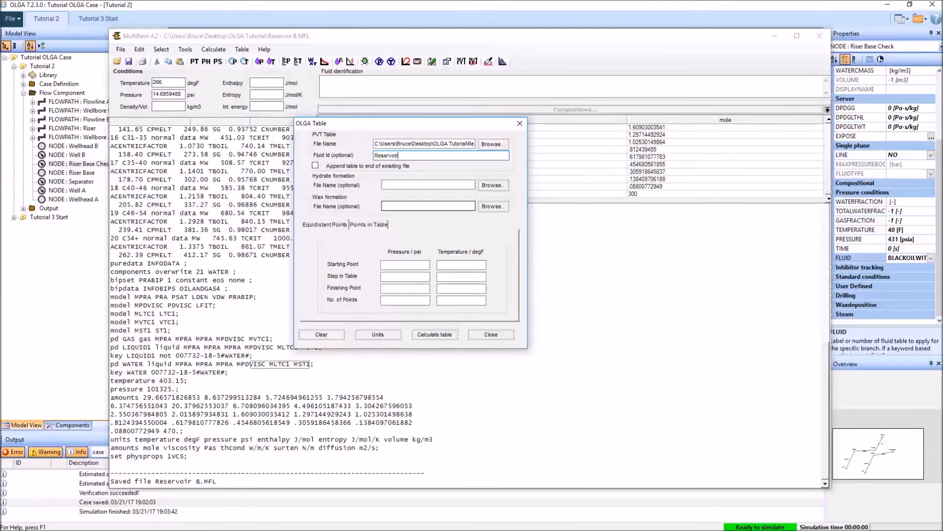
Step: Define the table grid with 50 pressure points from 100 to 4000 psi and 50 temperature points from -10 to 300 degF
left_click(405, 264)
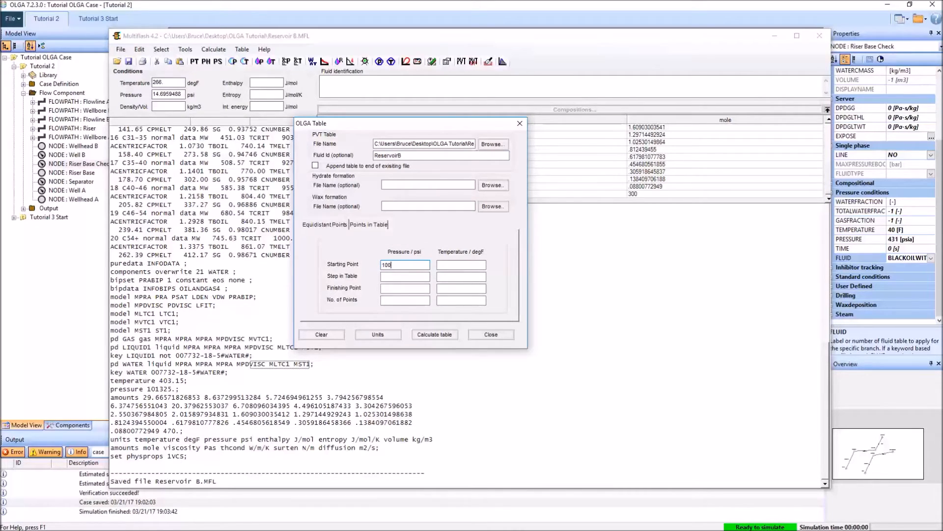
type("100")
key("Tab")
key("Tab")
type("400")
left_click(461, 264)
type("-1")
left_click(461, 288)
type("300")
left_click(417, 301)
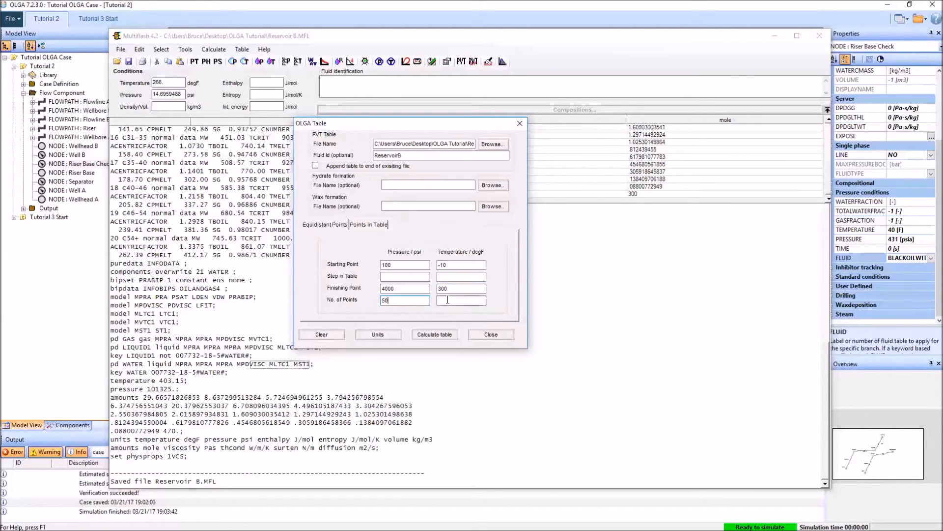
Step: Calculate the OLGA table, close its dialog and move Multiflash out of the way to return to OLGA
left_click(433, 335)
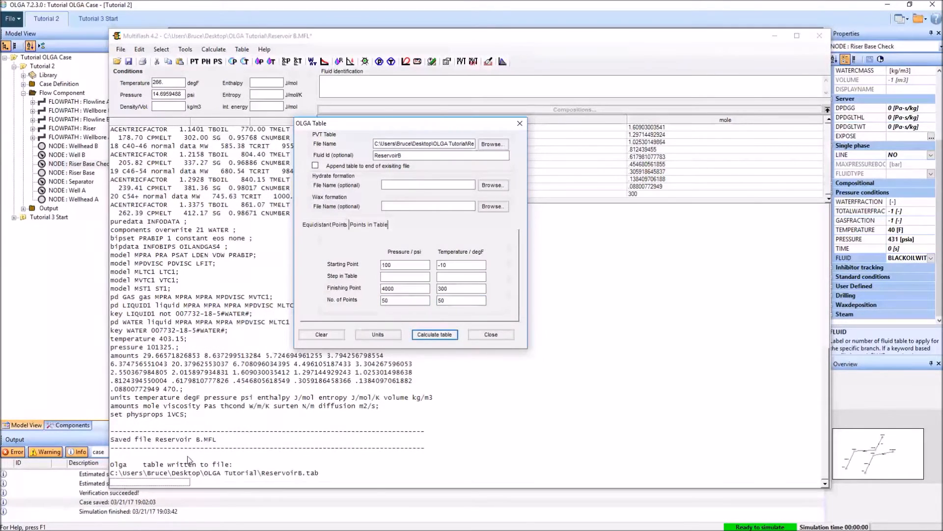
left_click(519, 124)
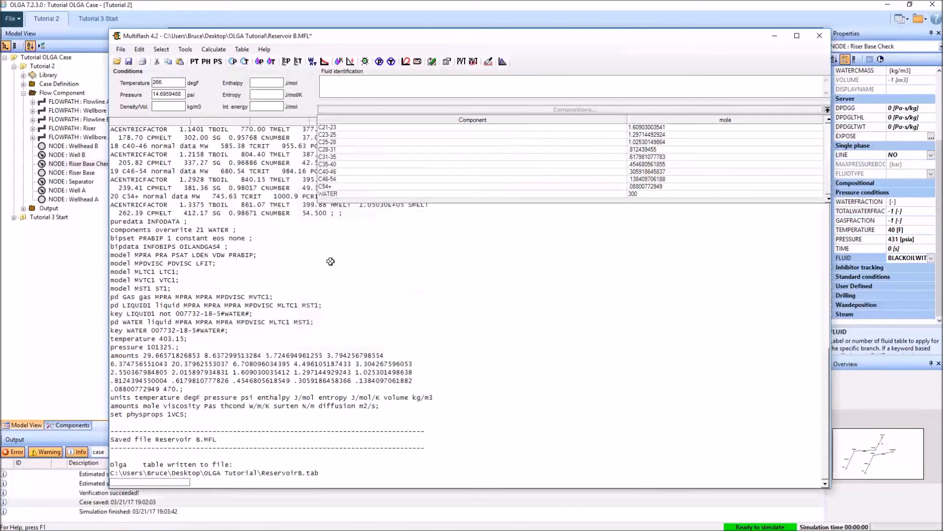
left_click_drag(717, 36, 0, 54)
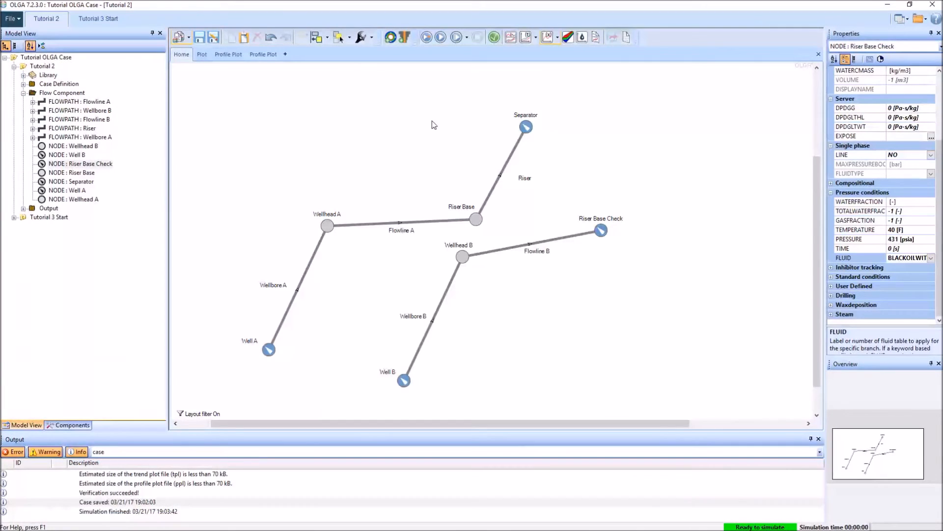
Step: Add ReservoirB.tab to the PVT files in the Tutorial 2 case definition, alongside TutorialBlackOil.tab
left_click(23, 84)
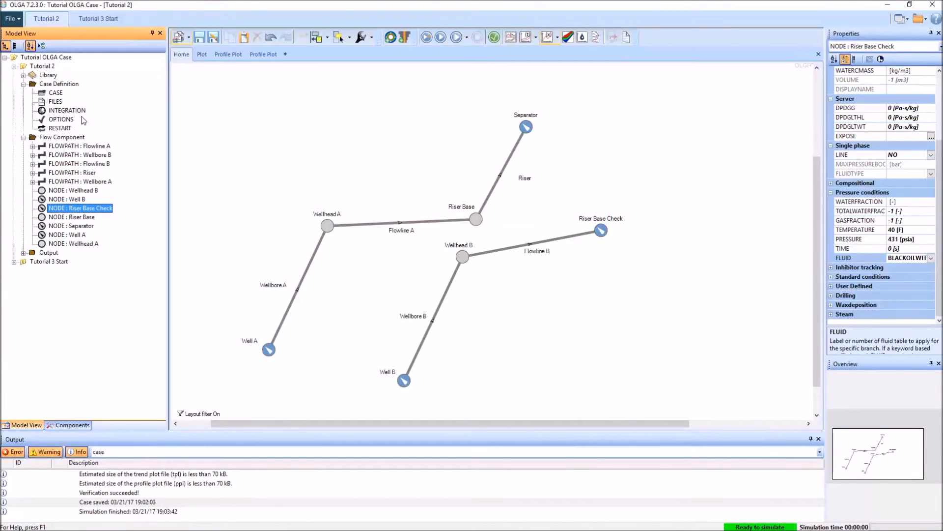
left_click(56, 102)
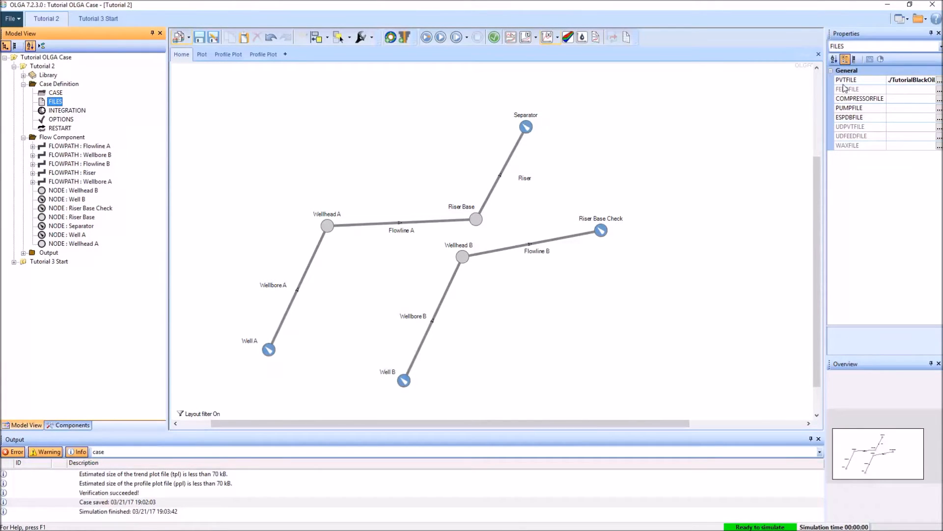
left_click(939, 80)
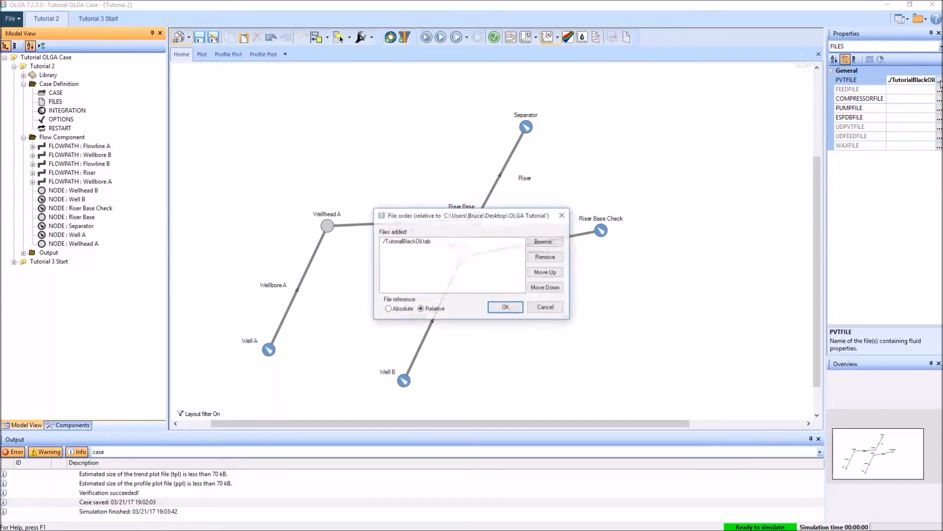
left_click(549, 243)
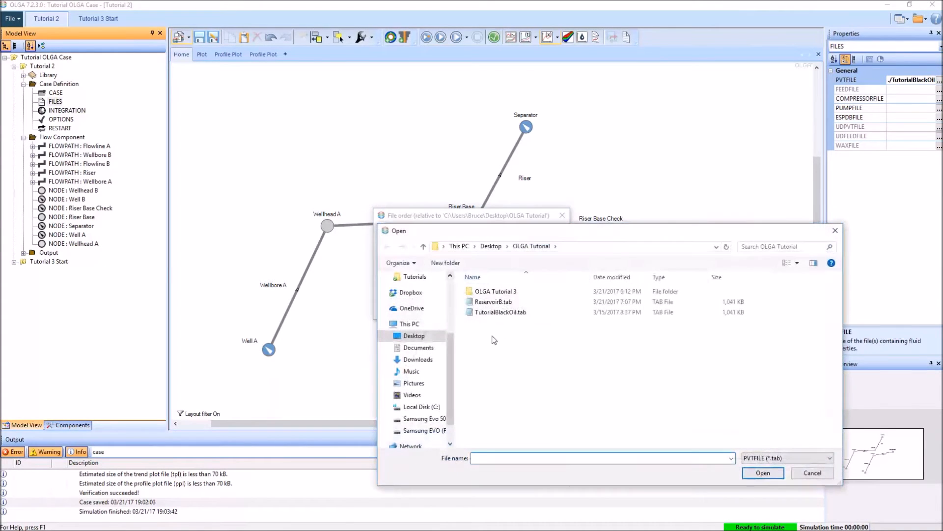
left_click(493, 302)
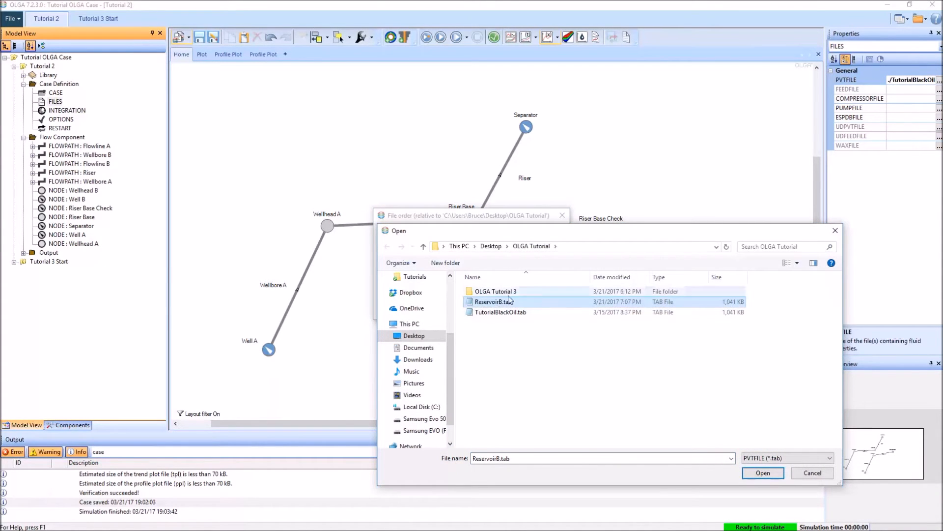
left_click(763, 472)
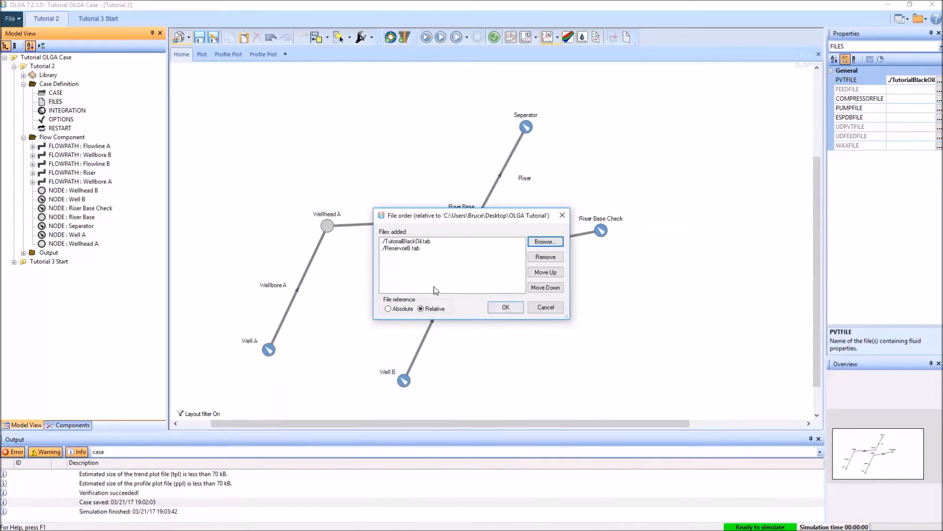
left_click(506, 308)
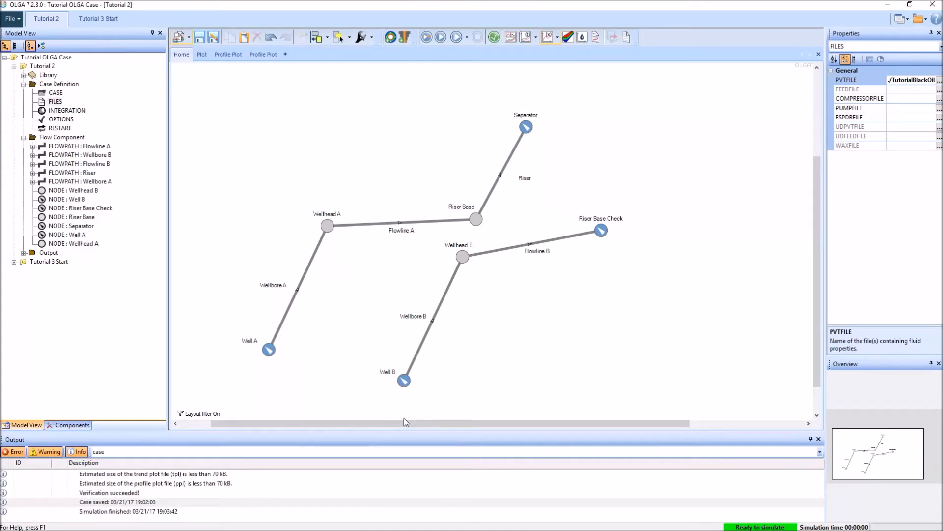
Step: Set the fluid of the B branch nodes, from Well B to Riser Base Check, to RESERVOIRB
left_click(404, 380)
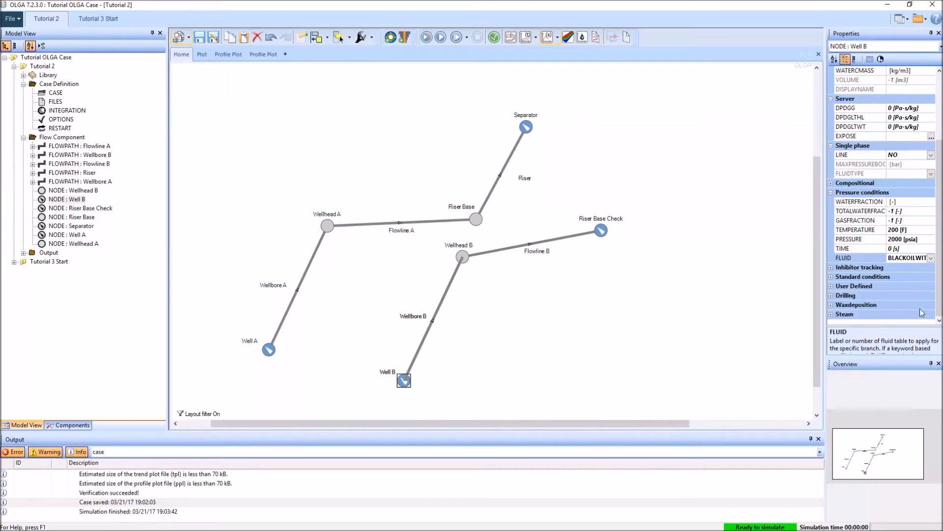
left_click(931, 258)
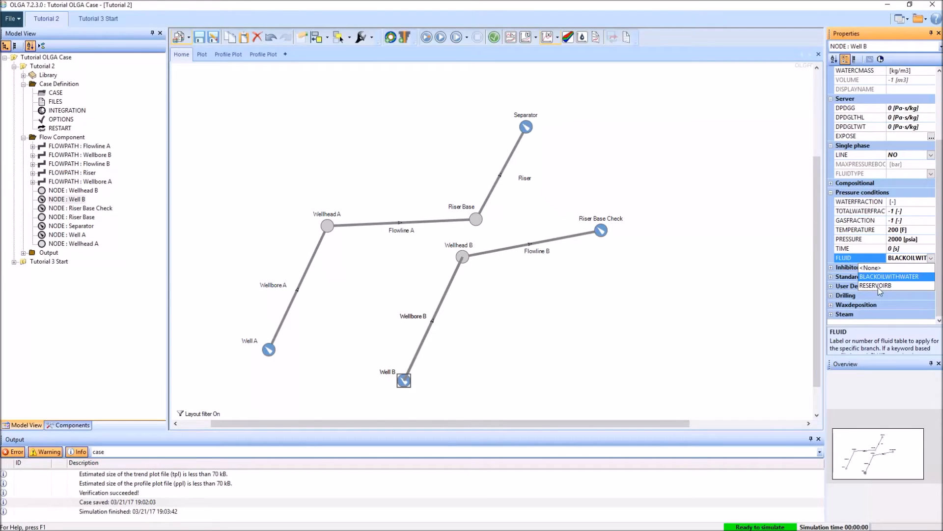
left_click(890, 285)
left_click(461, 249)
left_click(460, 248)
left_click(930, 258)
left_click(889, 285)
left_click(600, 229)
left_click(931, 258)
left_click(889, 286)
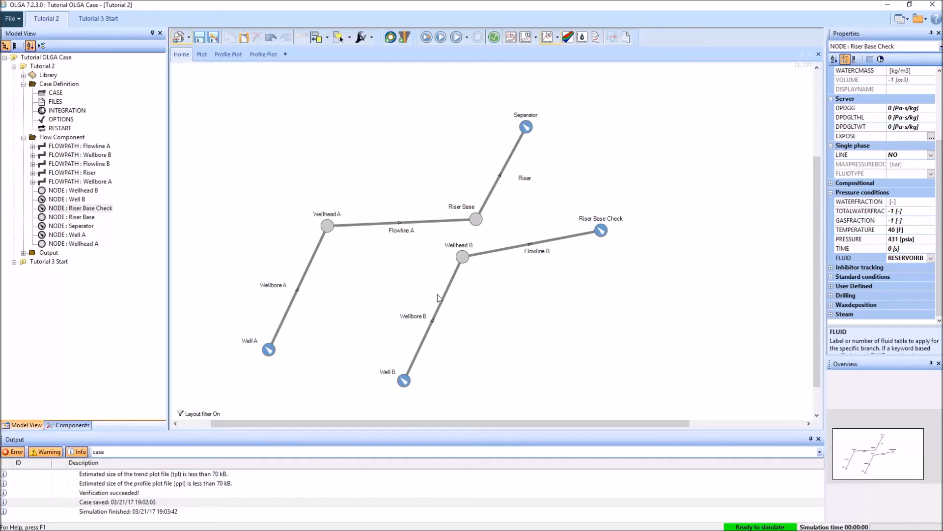
Step: Set the fluid of the Wellbore B flowpath's piping branch to RESERVOIRB
left_click(32, 155)
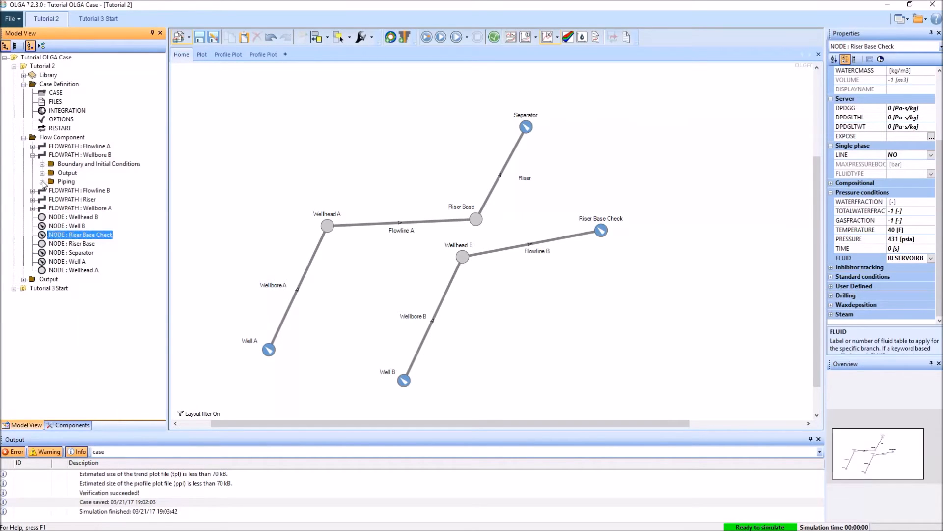
left_click(42, 181)
left_click(76, 207)
left_click(78, 190)
left_click(939, 100)
left_click(938, 100)
left_click(886, 126)
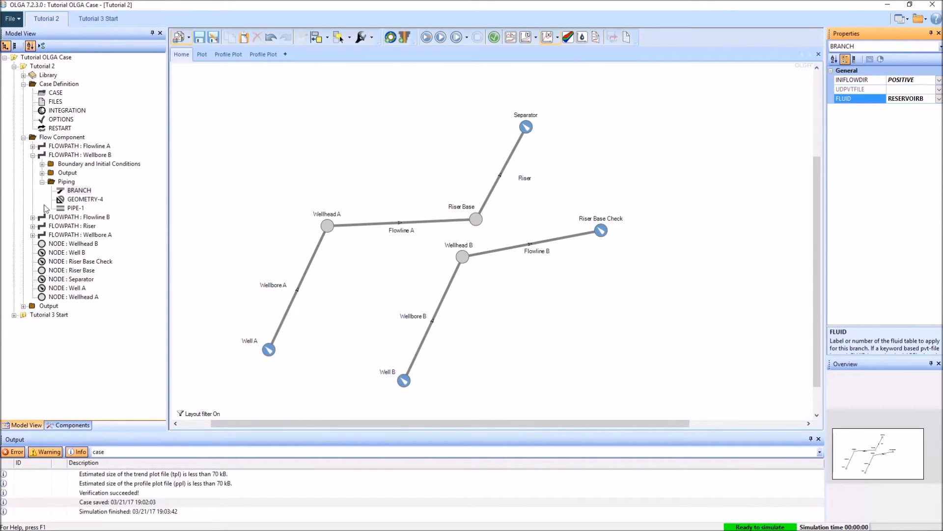
Step: Set the fluid of the Flowline B flowpath's piping branch to RESERVOIRB
left_click(32, 217)
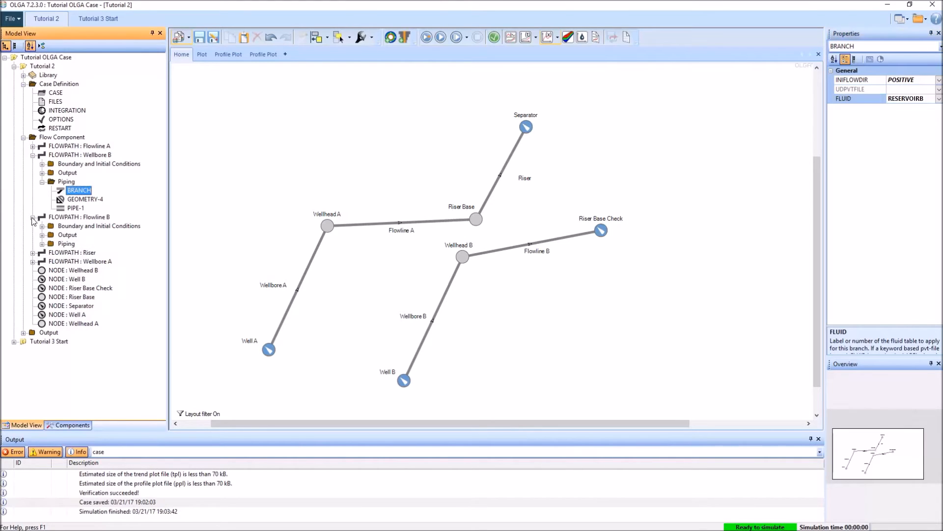
left_click(43, 244)
left_click(79, 252)
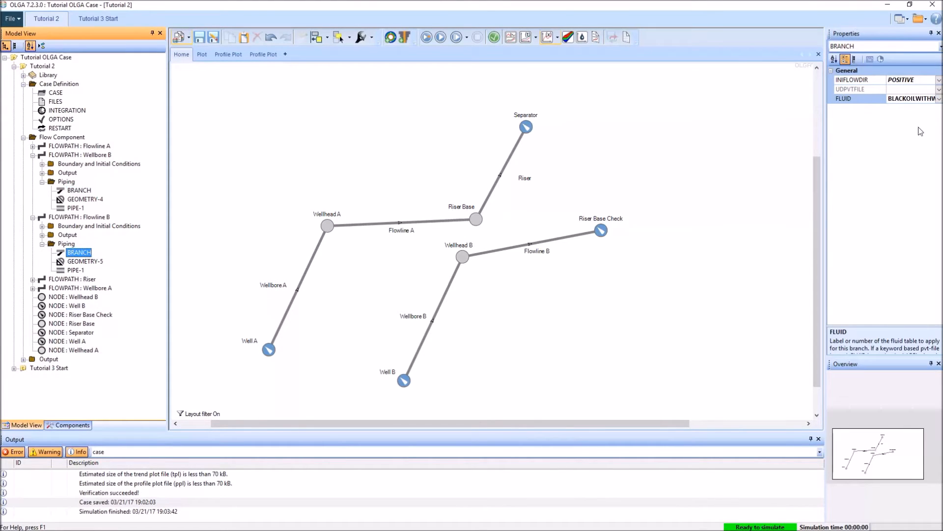
left_click(939, 99)
left_click(890, 127)
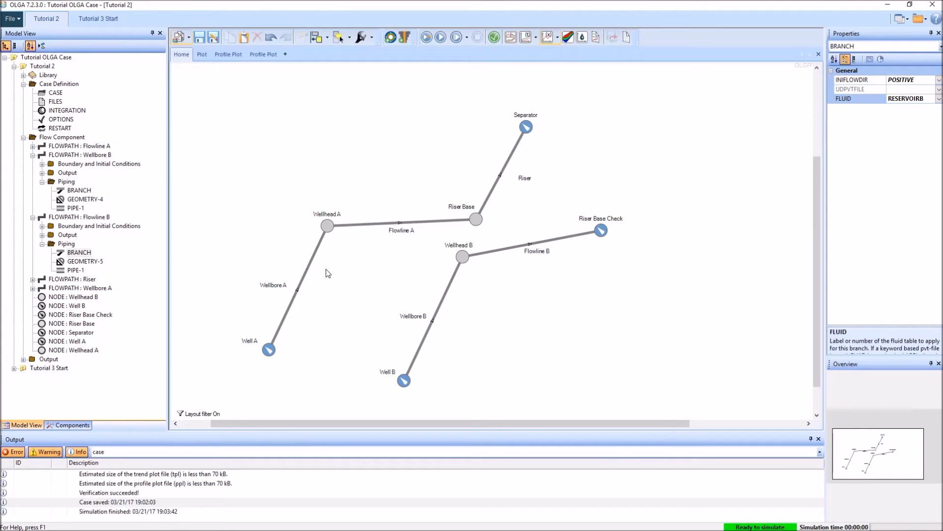
Step: Save the Tutorial 2 case and duplicate it as Tutorial 3 Multiple Wells.opi in the OLGA Tutorial folder
key("ctrl+s")
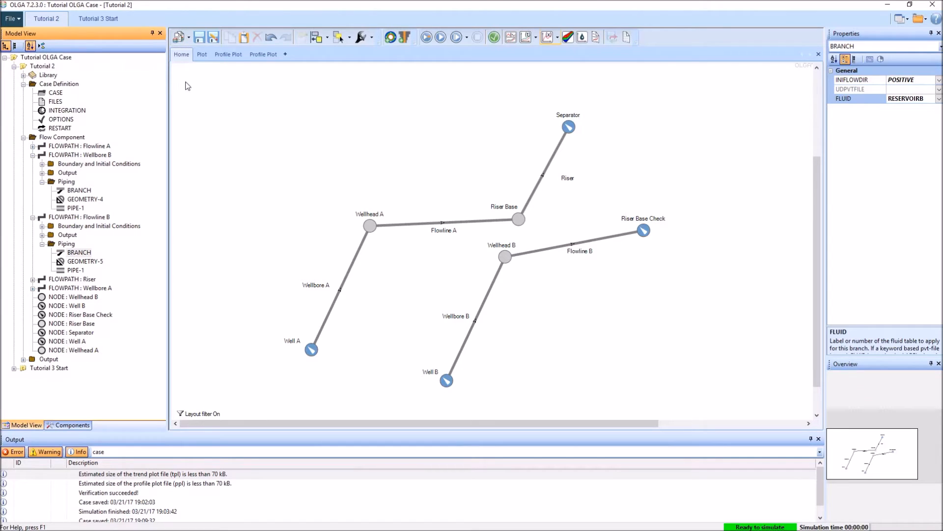
left_click(188, 38)
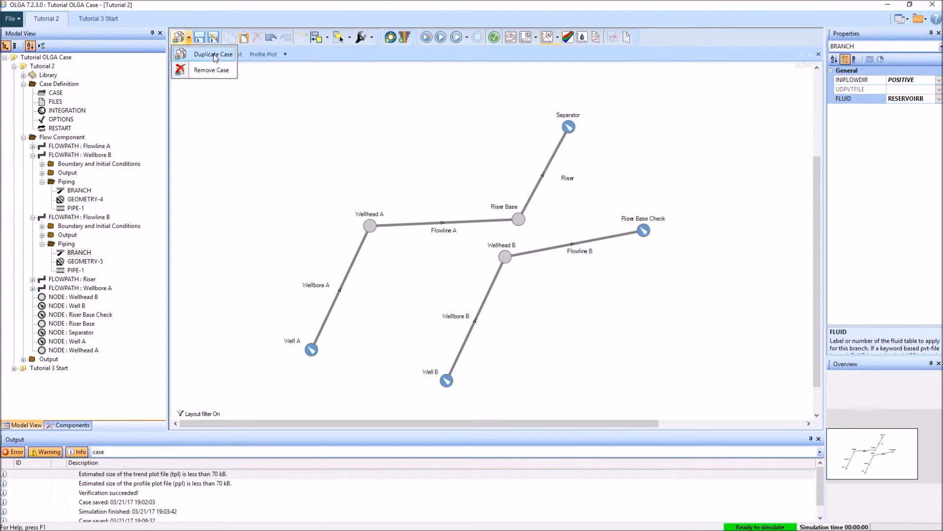
left_click(213, 54)
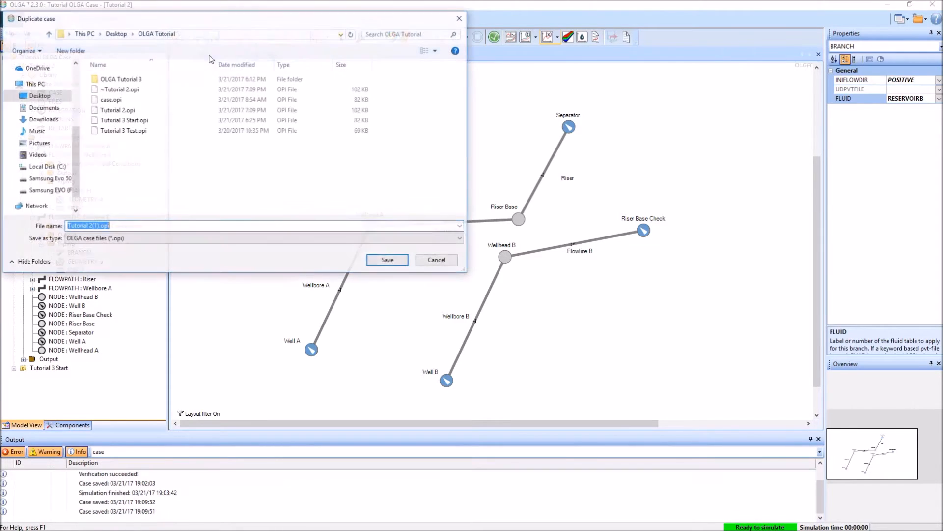
left_click(99, 226)
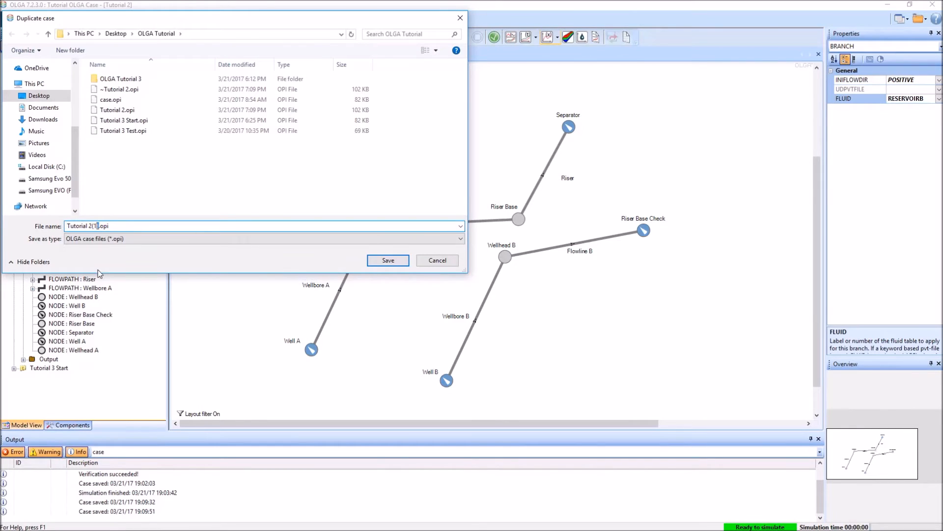
key("shift+Home")
type("Tutorial 3 Multiple")
key("Return")
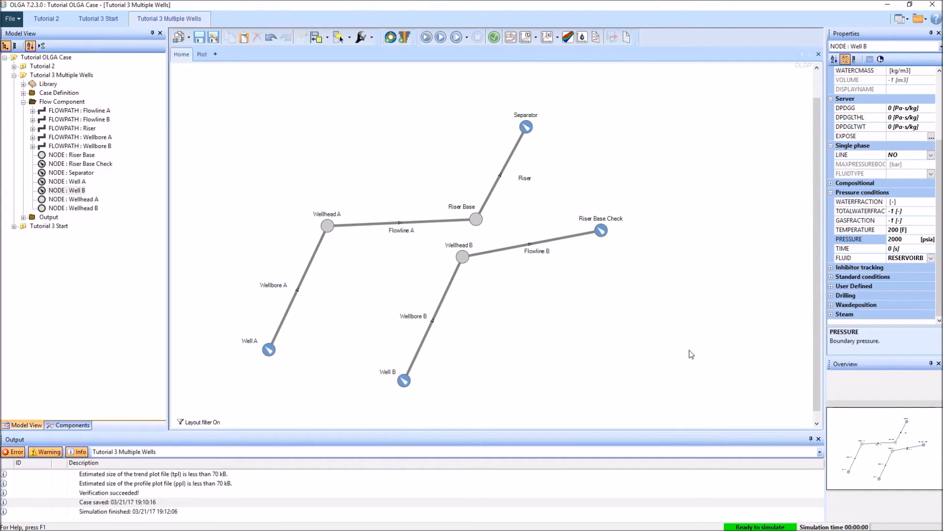
Step: Set the Well B node's pressure to 3000 psia, run the simulation and dismiss the finished run's console
left_click(912, 237)
type("3")
left_click(521, 354)
left_click(422, 36)
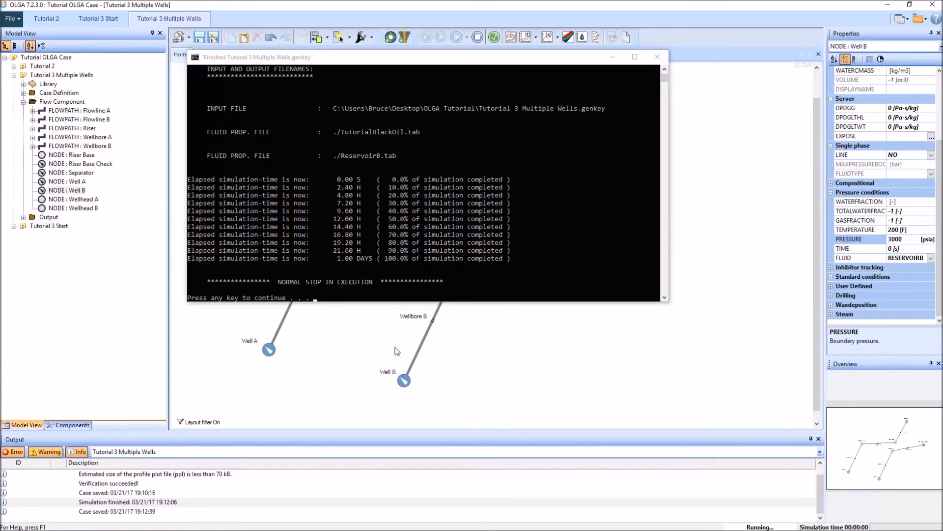
key("Return")
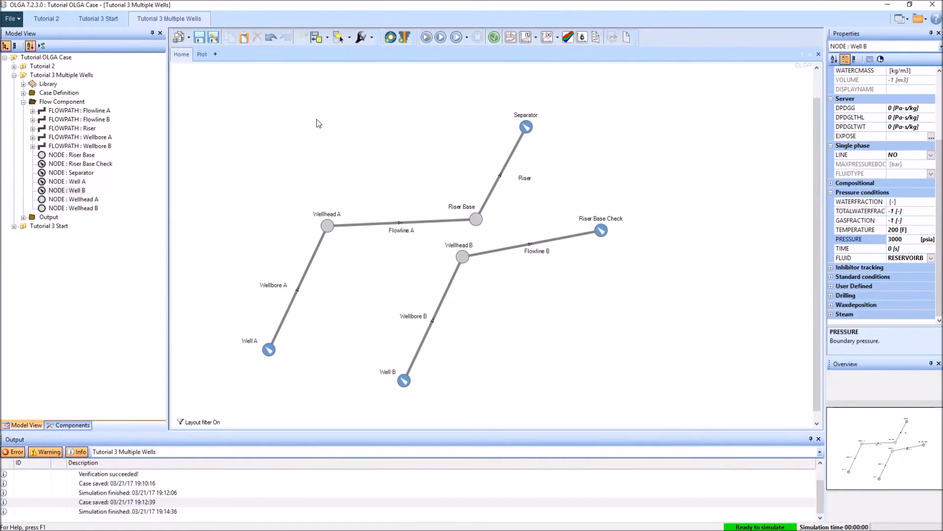
Step: Start a profile plot of the case results and limit the variable list to the Flowline A and Flowline B branches
left_click(547, 38)
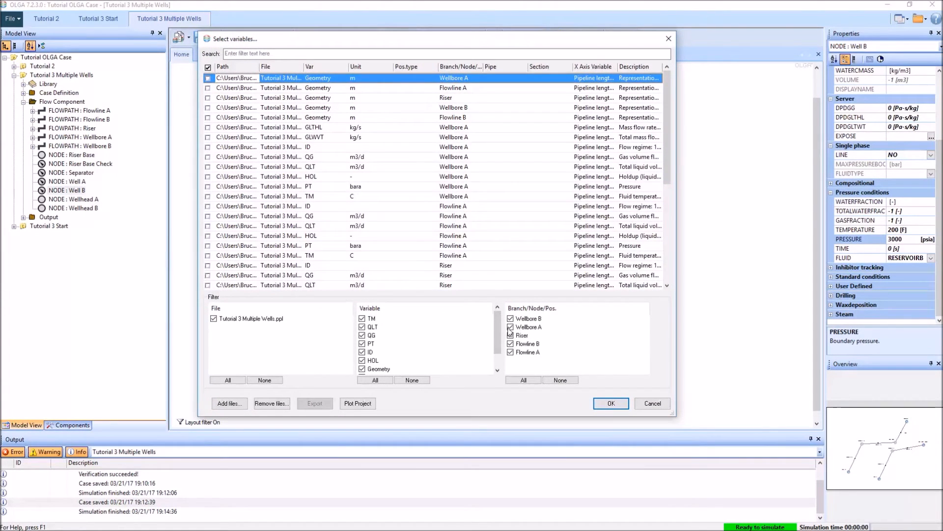
left_click(510, 327)
left_click(510, 318)
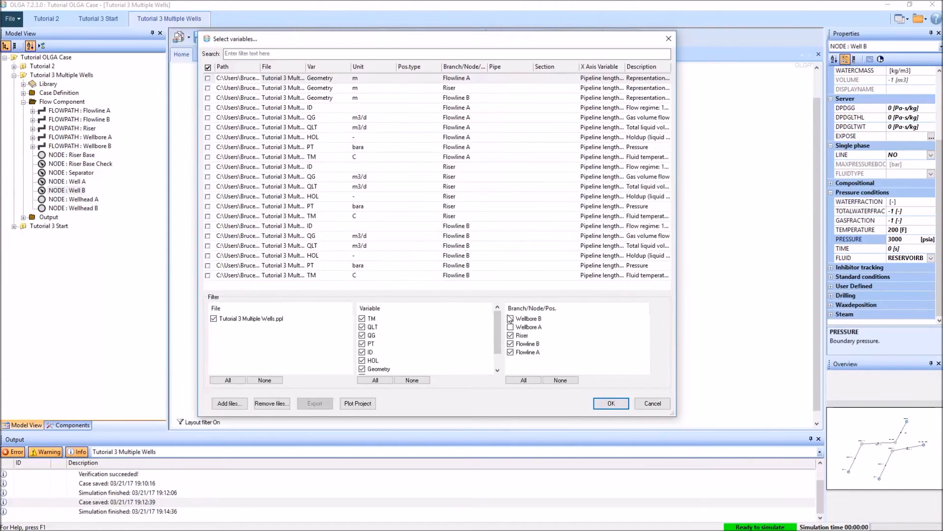
left_click(510, 335)
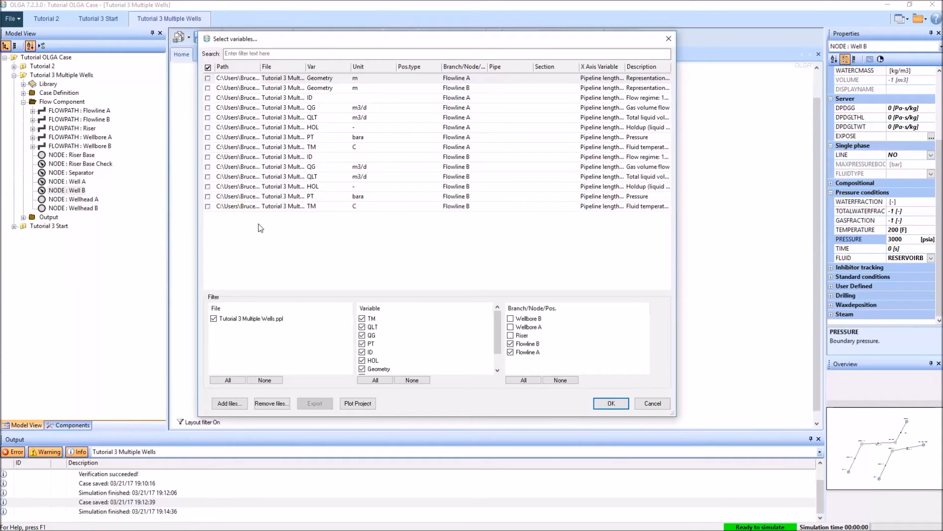
Step: Plot the pressure (PT), gas volume flow (QG) and total liquid volume flow (QLT) profiles for both Flowline A and Flowline B
left_click(207, 196)
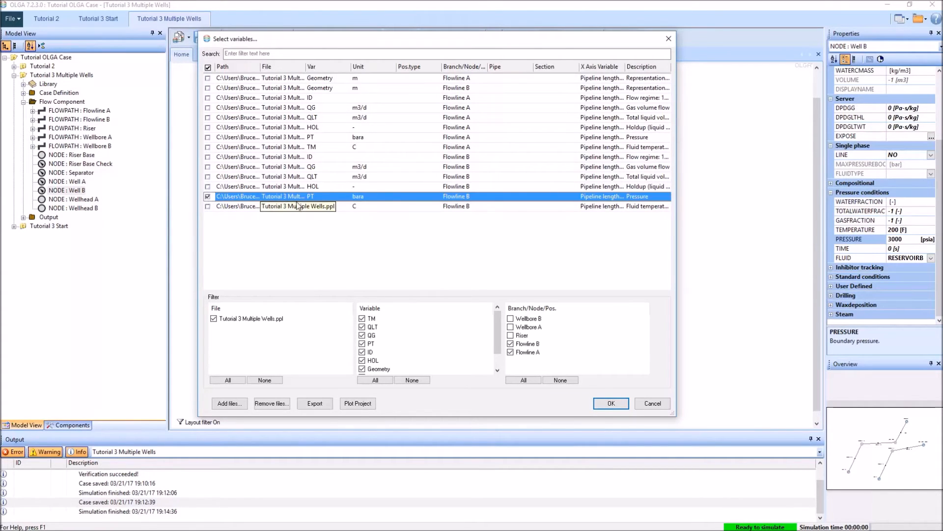
left_click(208, 137)
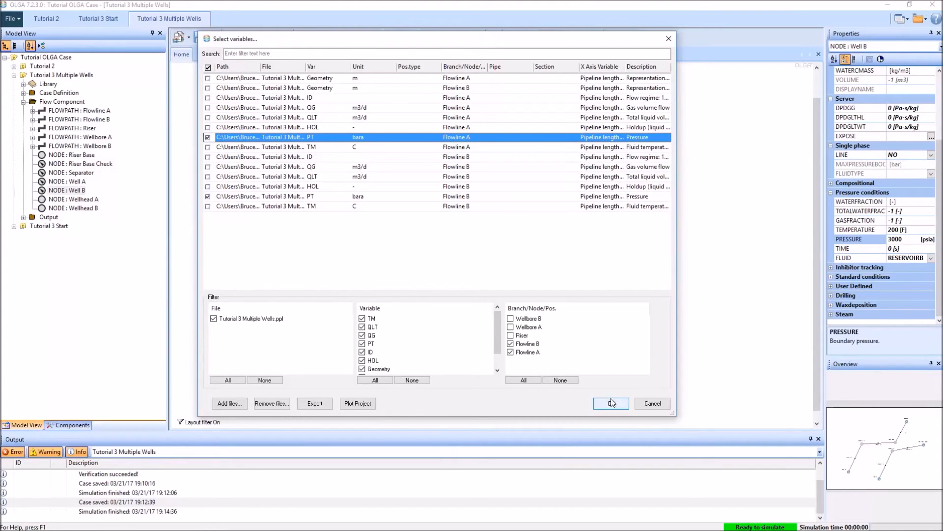
left_click(209, 109)
left_click(207, 117)
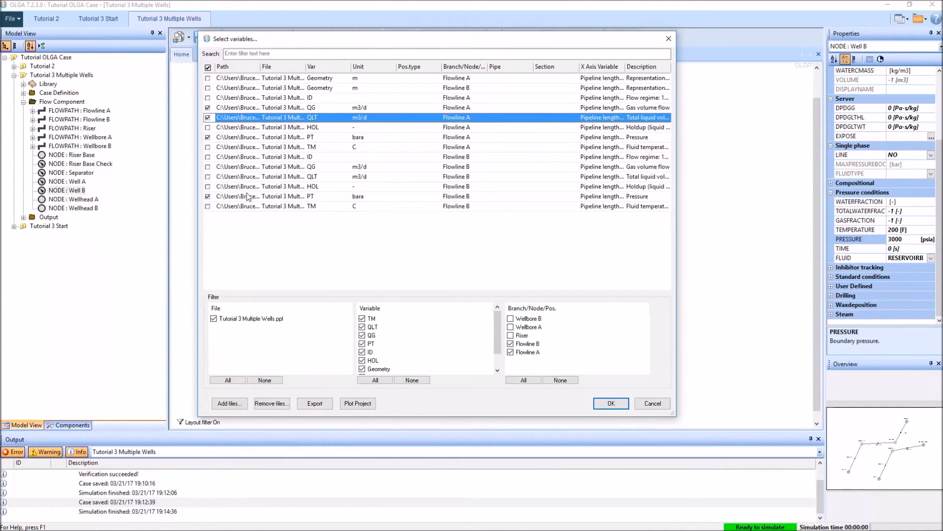
left_click(207, 167)
left_click(211, 177)
key("Return")
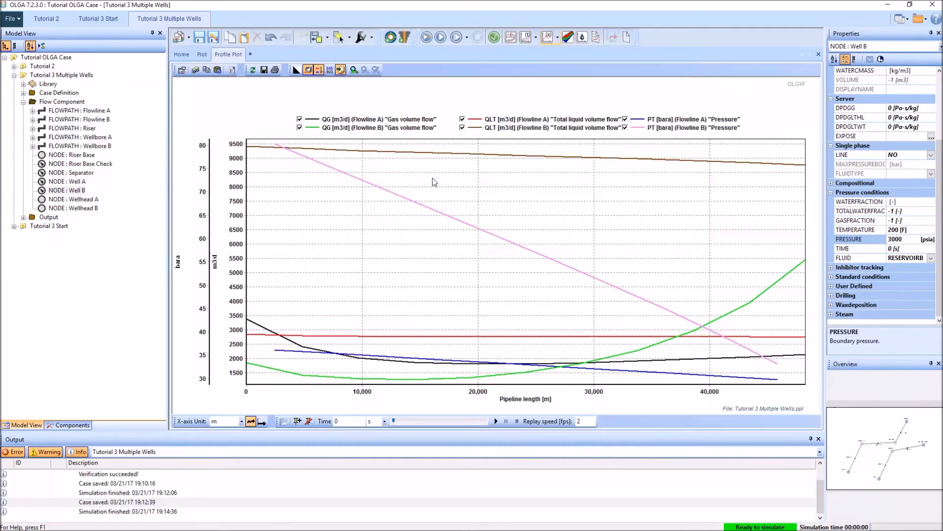
Step: Hide the liquid and gas volume flow curves to compare only the pressure profiles of Flowline A and Flowline B
left_click(522, 119)
left_click(516, 128)
left_click(389, 127)
left_click(391, 120)
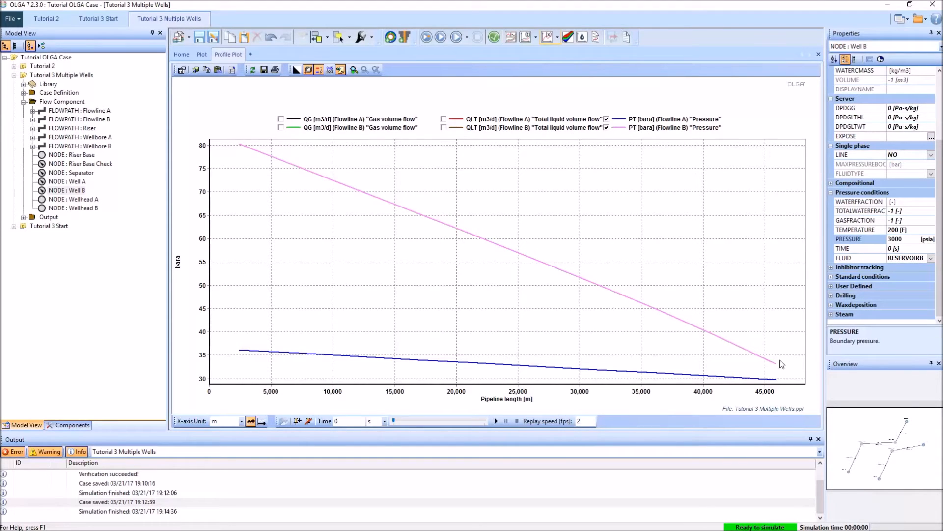
Step: Replace the pressure curves with the total liquid volume flow curves of Flowline A and Flowline B
left_click(653, 129)
left_click(655, 120)
left_click(486, 122)
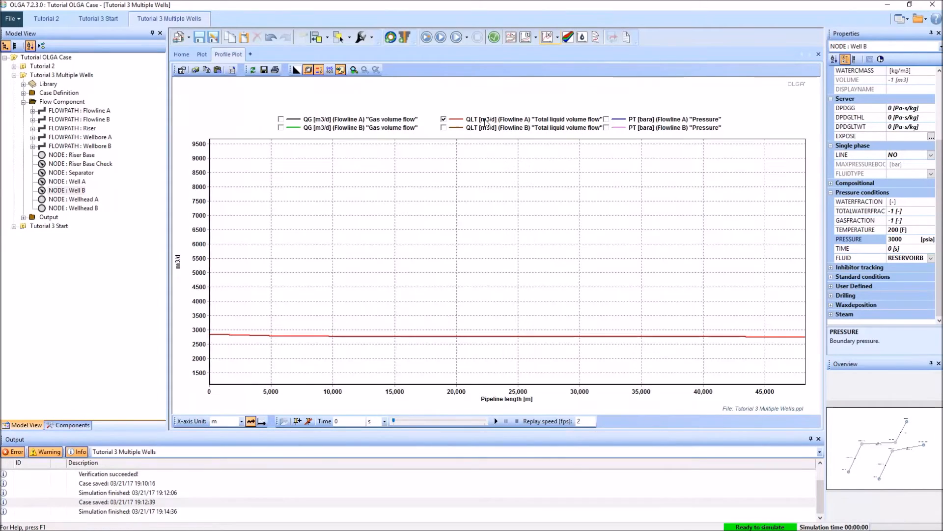
left_click(500, 129)
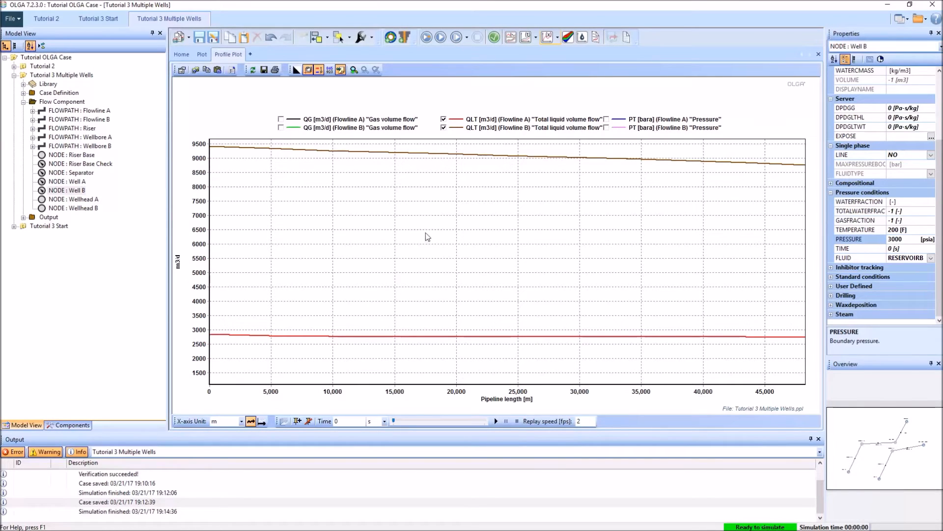
Step: Hide the liquid flow curves and show the gas volume flow curves of both flowlines together with their pressure curves
left_click(477, 128)
left_click(478, 120)
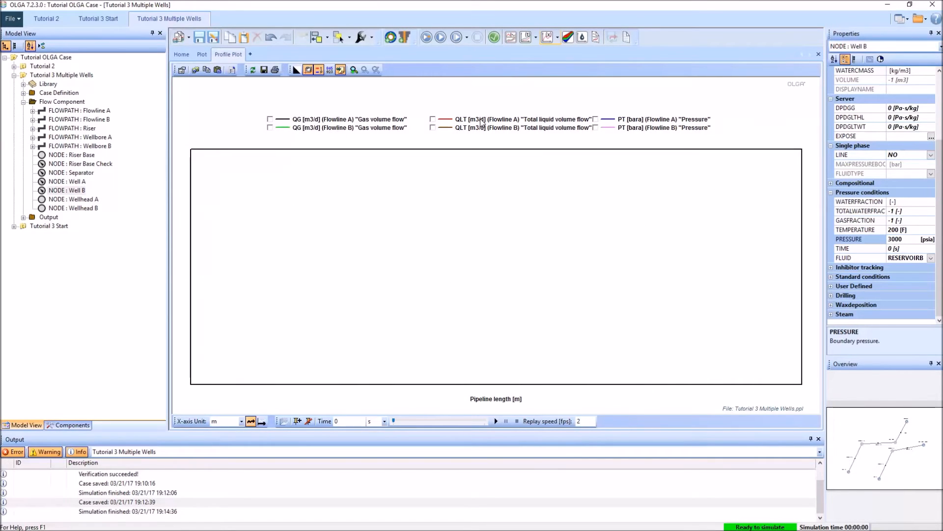
left_click(317, 128)
left_click(332, 121)
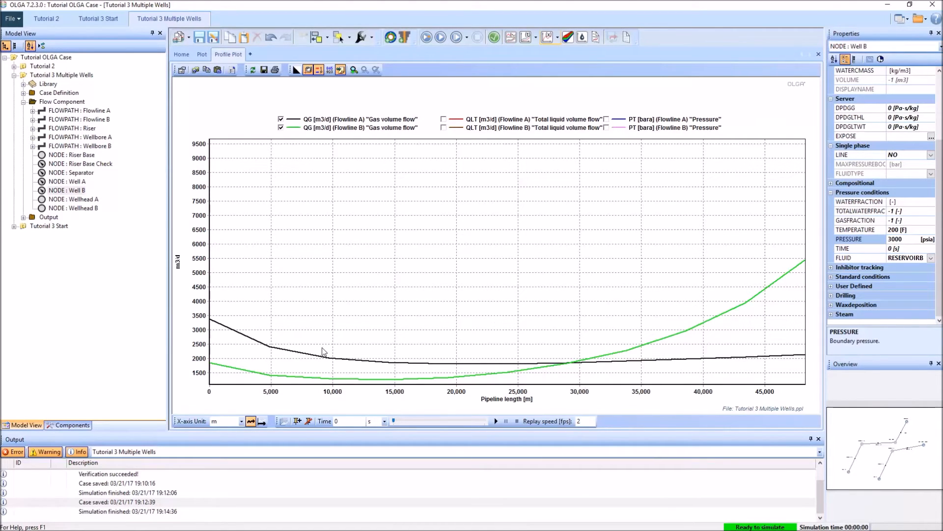
left_click(635, 128)
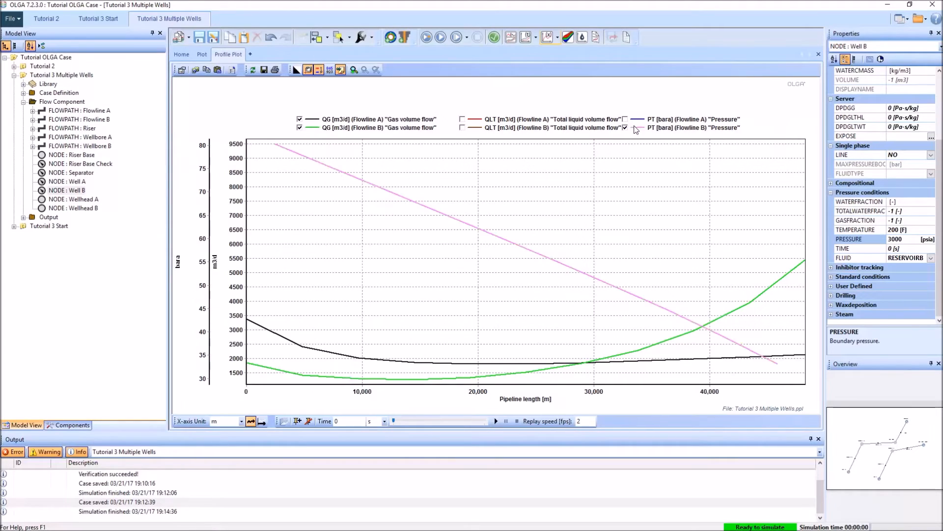
left_click(645, 120)
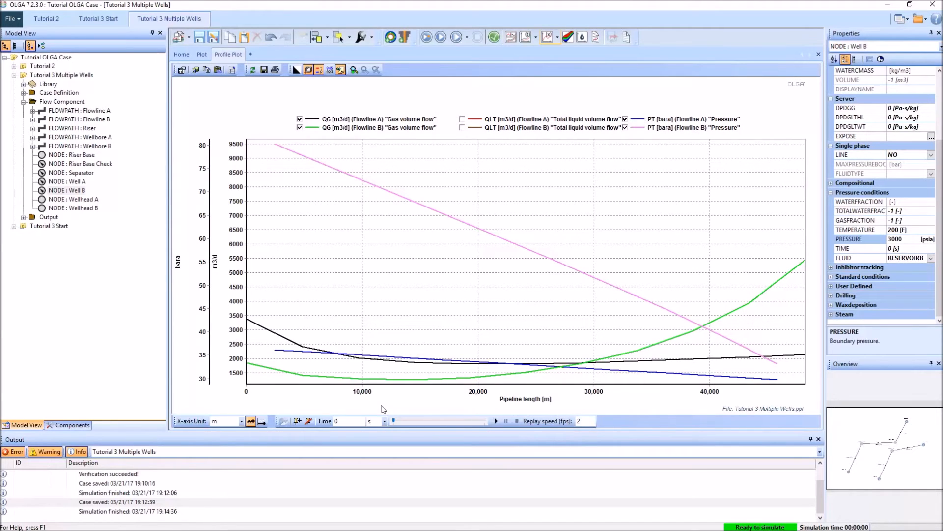
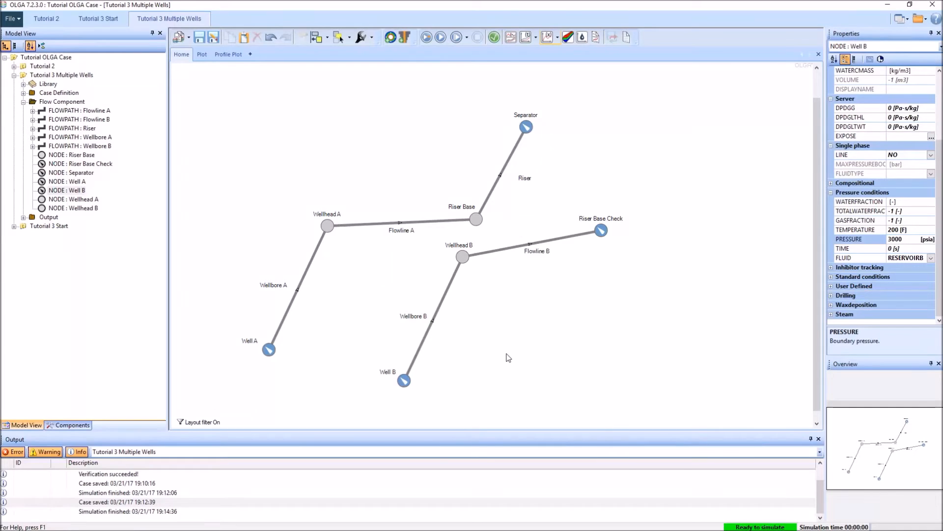
Step: Open Wellbore B's geometry as a table and display the y coordinates in feet
left_click(419, 349)
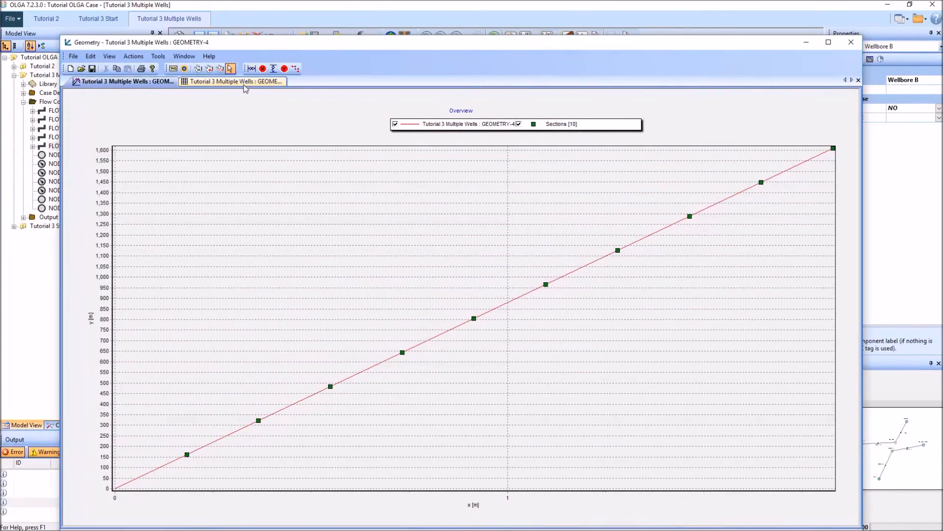
left_click(244, 82)
left_click(129, 96)
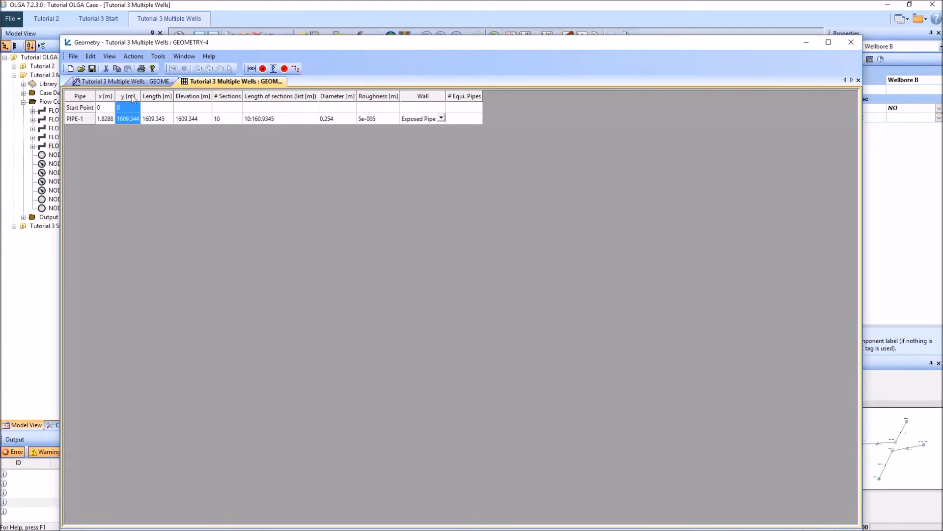
left_click(164, 167)
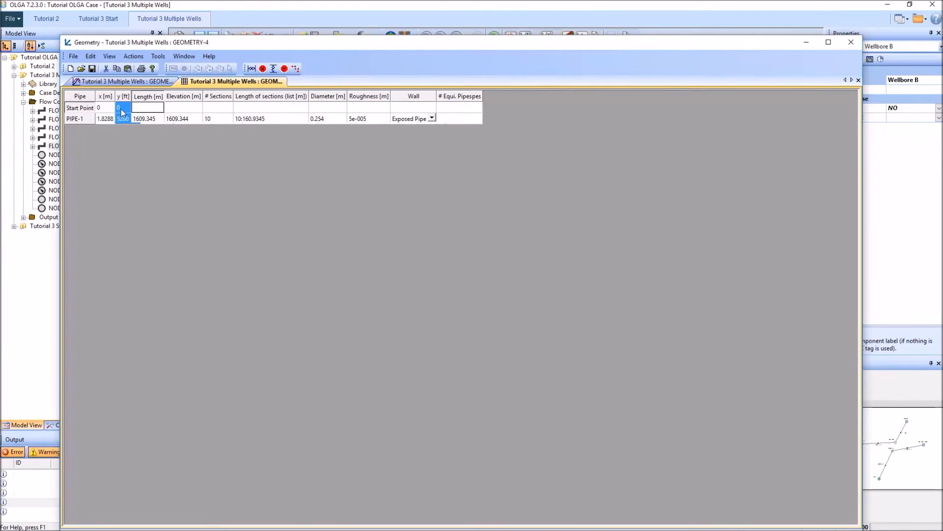
Step: Set the y end coordinate of Wellbore B's PIPE-1 to 5880 ft and update the wellbore geometry
left_click(123, 98)
left_click(127, 118)
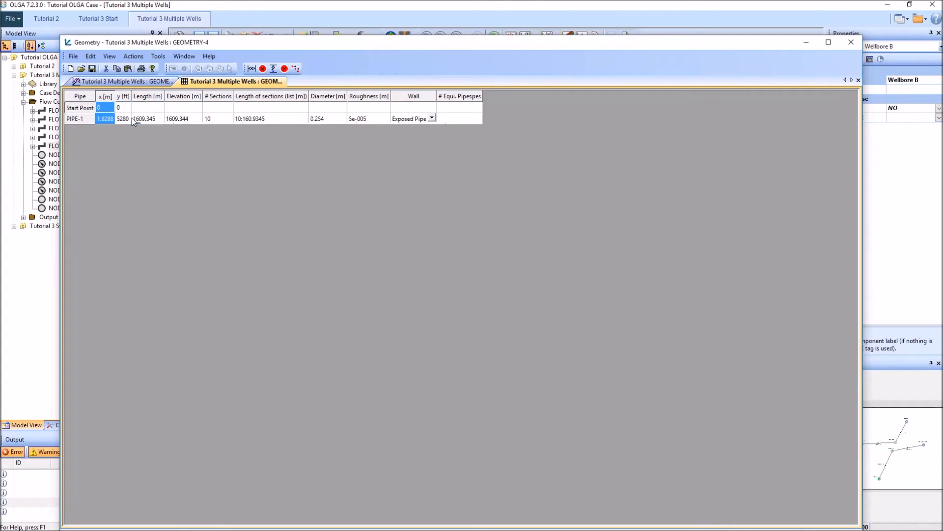
type("5880")
key("Return")
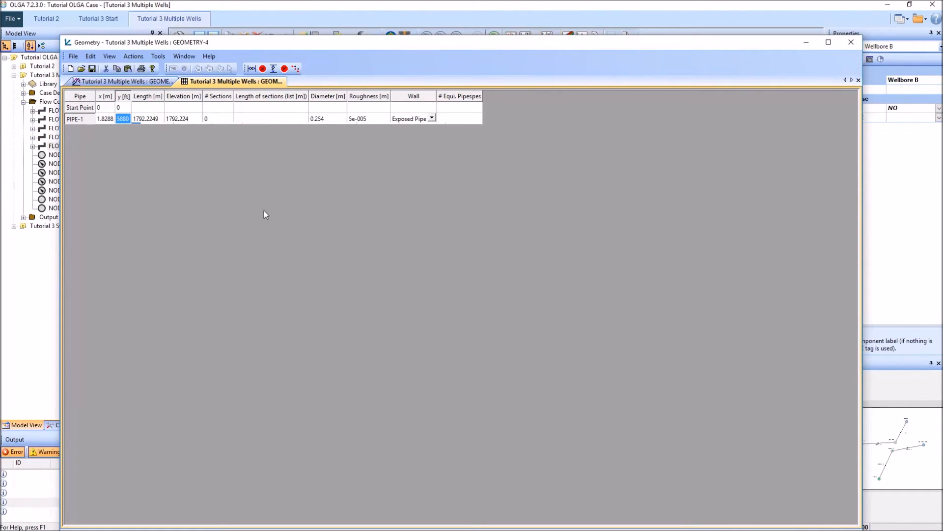
left_click(850, 41)
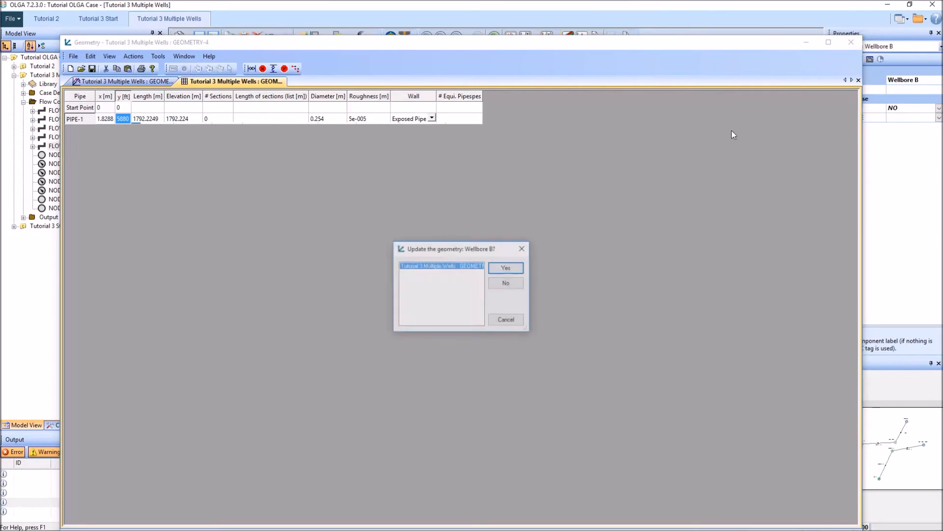
left_click(511, 267)
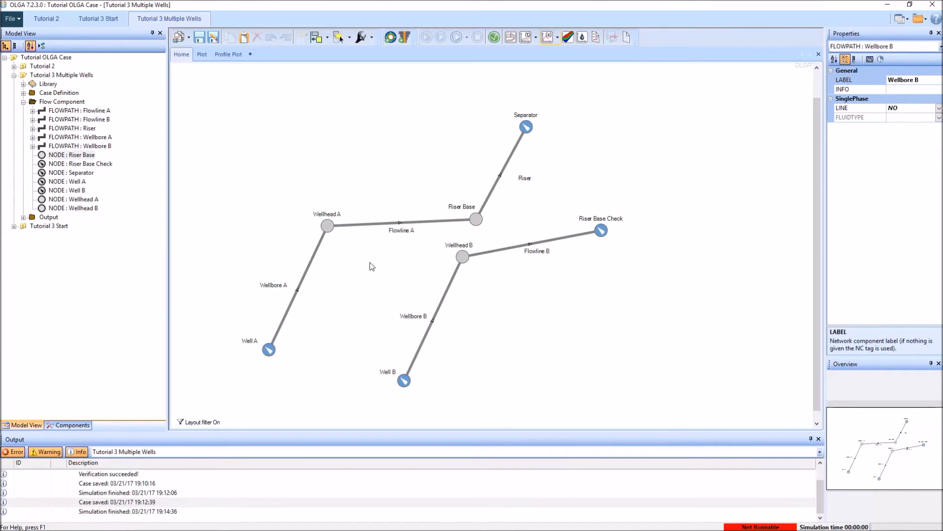
Step: Open Flowline B's geometry as a table and display its x and y coordinates in feet
double_click(503, 250)
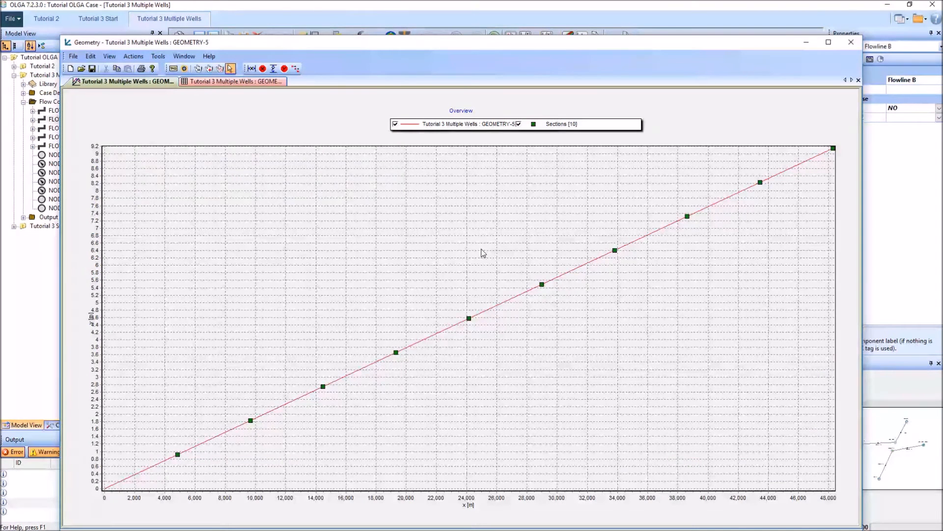
left_click(228, 82)
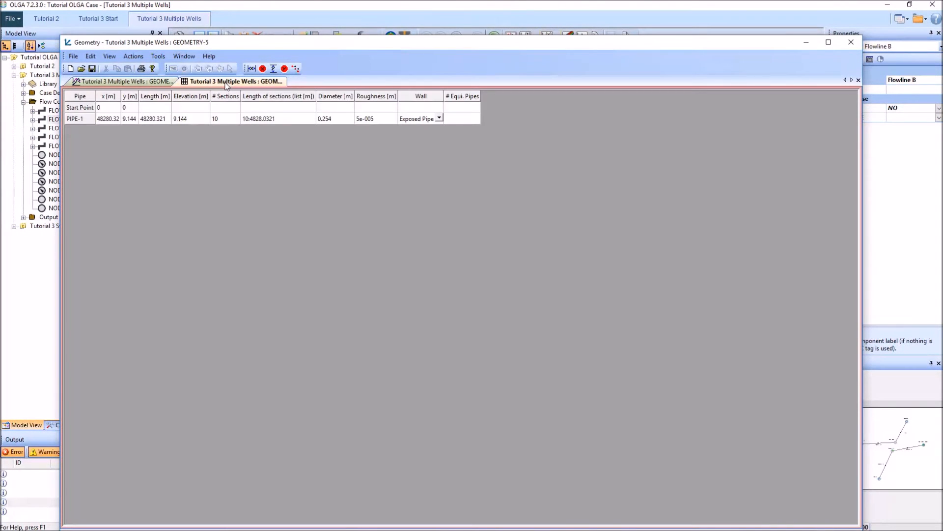
left_click(114, 97)
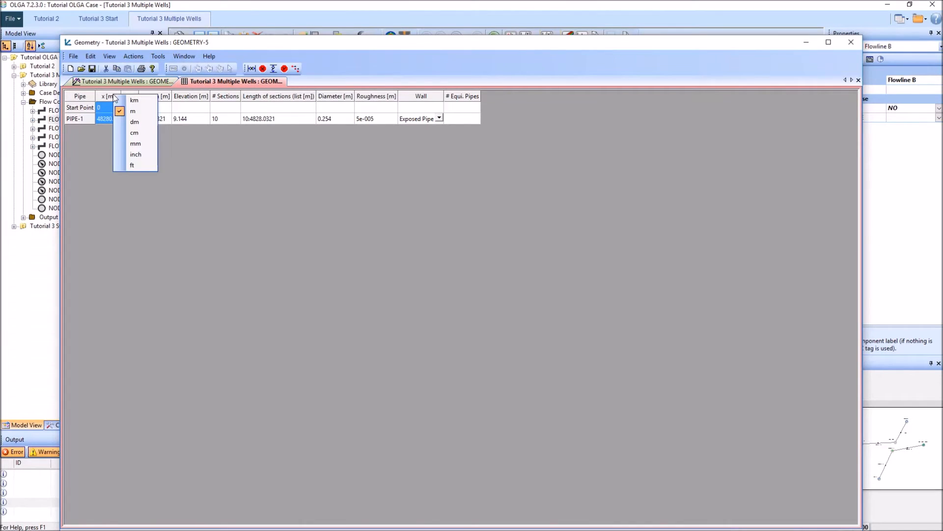
left_click(132, 165)
left_click(127, 98)
left_click(156, 170)
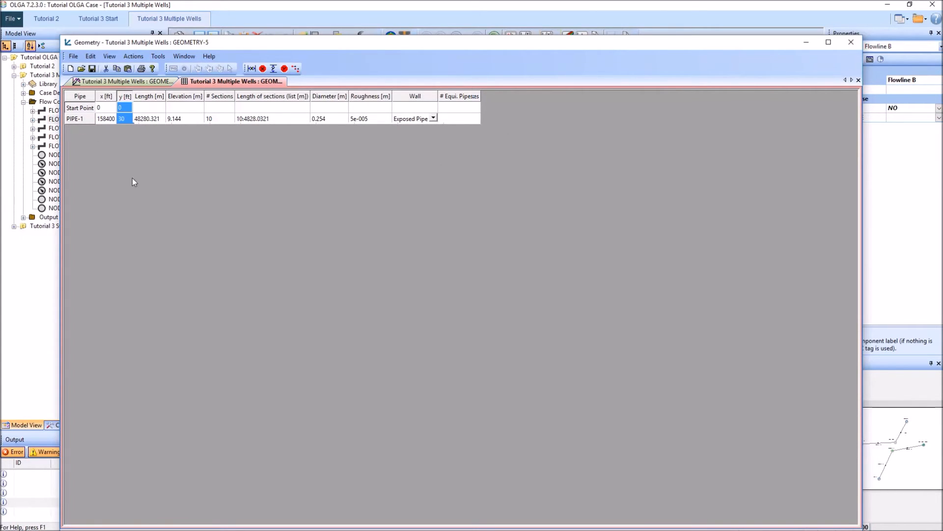
Step: Insert a new pipe after PIPE-1 in Flowline B and check the extended profile in the geometry plot
left_click(79, 118)
right_click(78, 119)
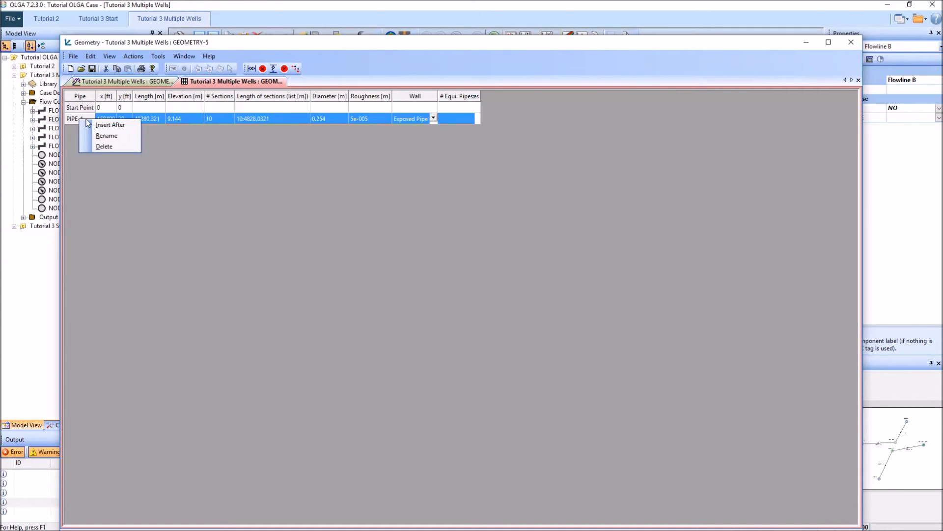
left_click(108, 125)
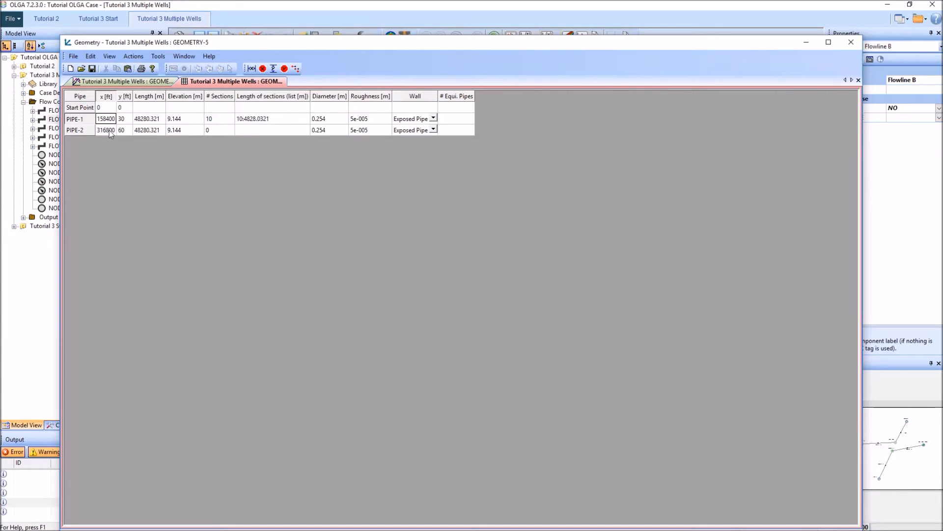
left_click(162, 82)
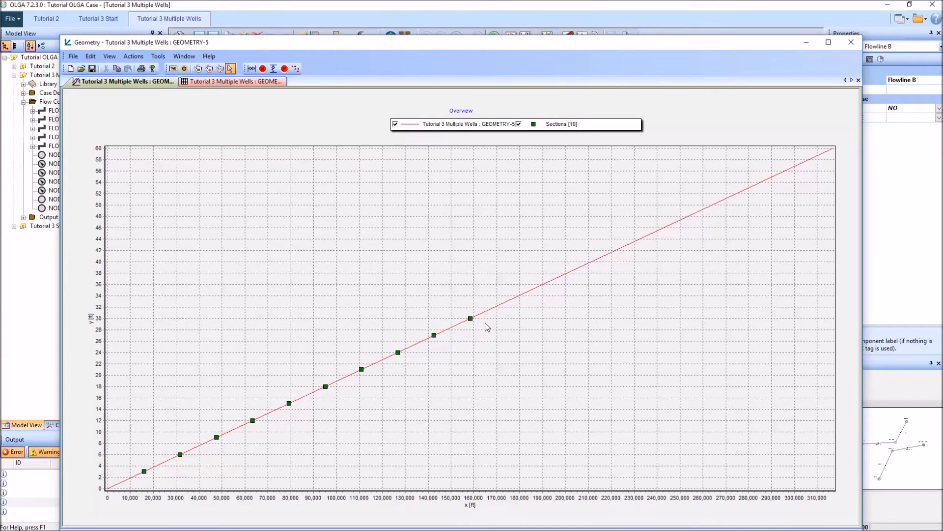
left_click(218, 81)
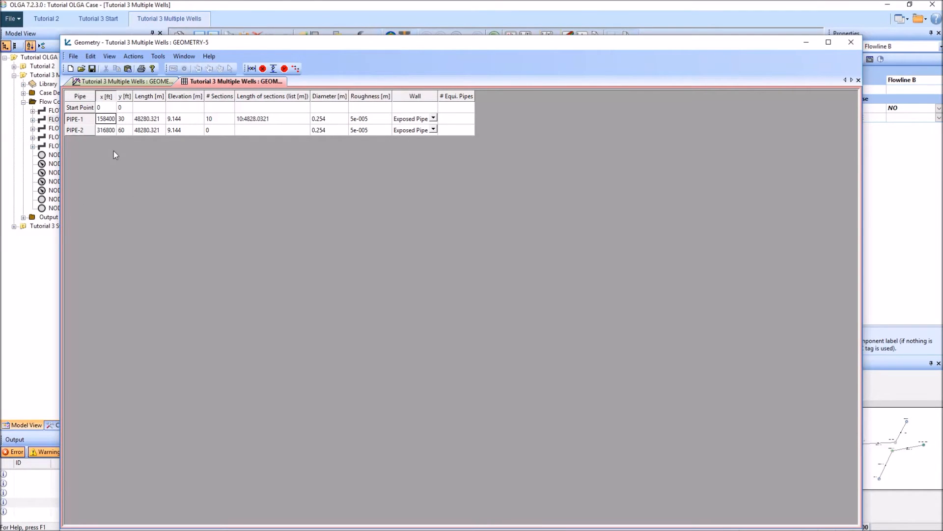
Step: Set PIPE-2's x end coordinate to 165000 ft and its number of sections to 5
left_click(106, 131)
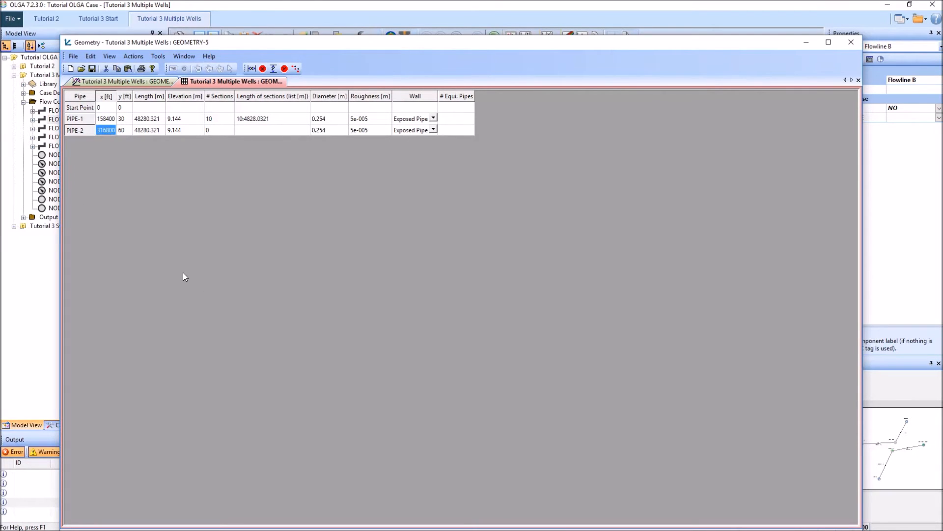
type("16")
type("5000")
key("Return")
left_click(121, 131)
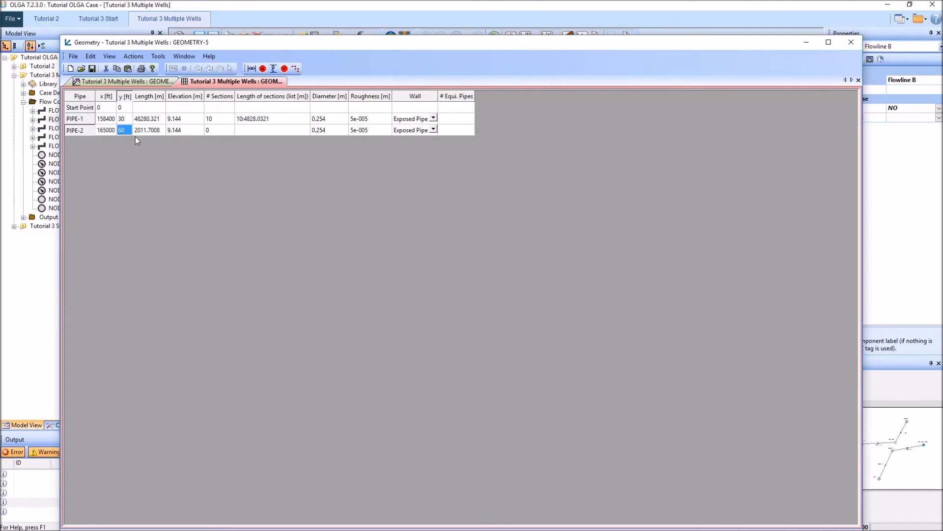
left_click(219, 129)
type("5")
key("Return")
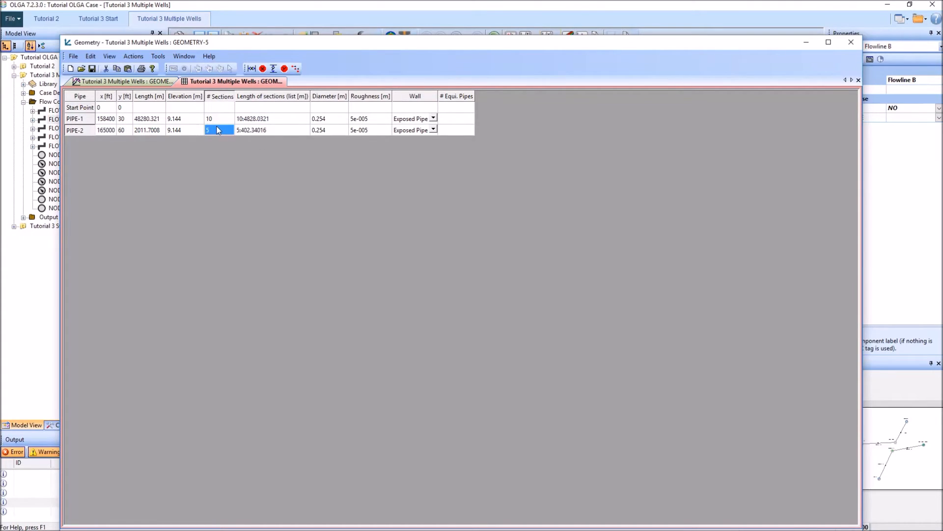
Step: Insert a pipe after PIPE-2 and set its x end coordinate to 172000 ft
left_click(79, 129)
right_click(85, 131)
left_click(108, 136)
double_click(106, 142)
type("1")
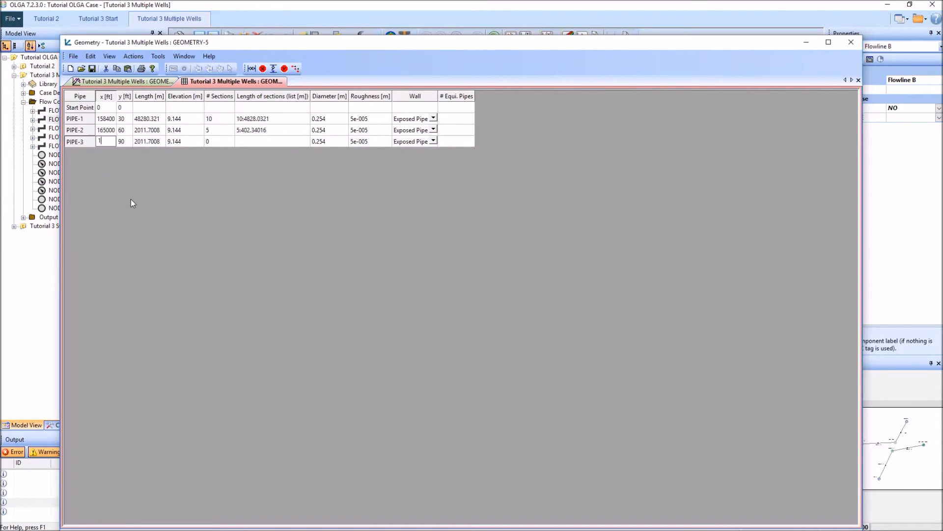
type("72000")
key("Return")
Step: Set PIPE-3's y end coordinate to 50 ft and divide it into 5 sections
left_click(128, 142)
type("50")
key("Return")
left_click(237, 140)
left_click(220, 142)
type("5")
key("Return")
Step: Insert a pipe after PIPE-3 and set its x end coordinate to 212700 ft
left_click(78, 143)
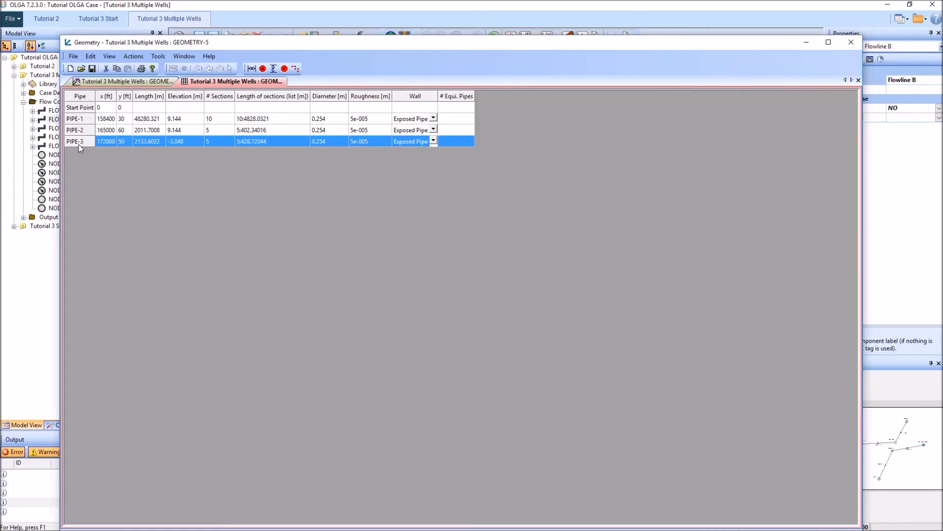
right_click(78, 145)
left_click(93, 150)
left_click(107, 153)
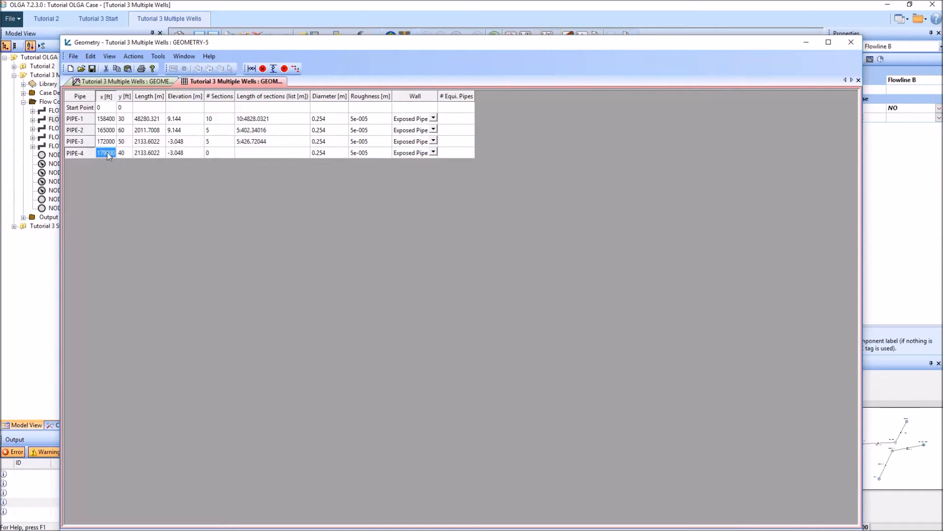
type("2127")
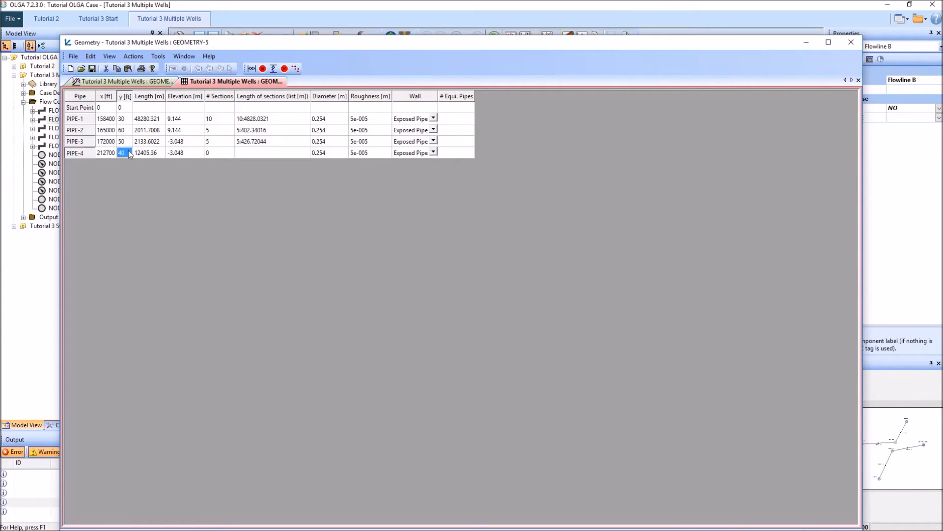
Step: Set PIPE-4's y end coordinate to 60 ft and divide it into 10 sections
type("60")
key("Return")
left_click(219, 152)
type("10")
key("Return")
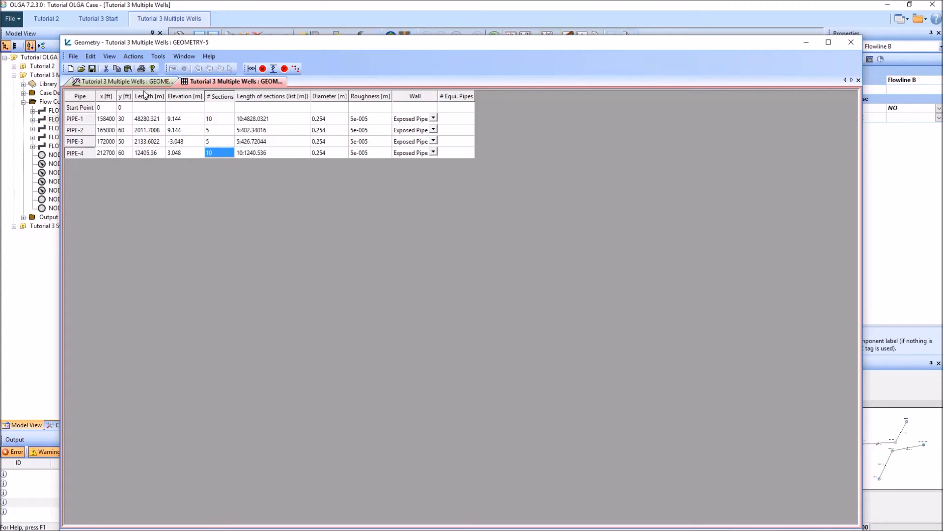
Step: Review Flowline B's profile plot, then close the geometry editor and update the flowline's geometry
left_click(124, 81)
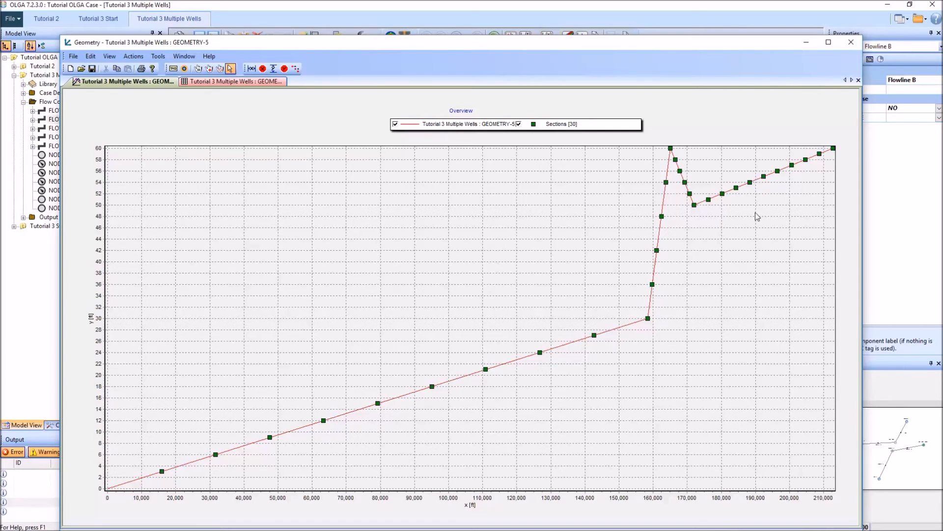
left_click(851, 42)
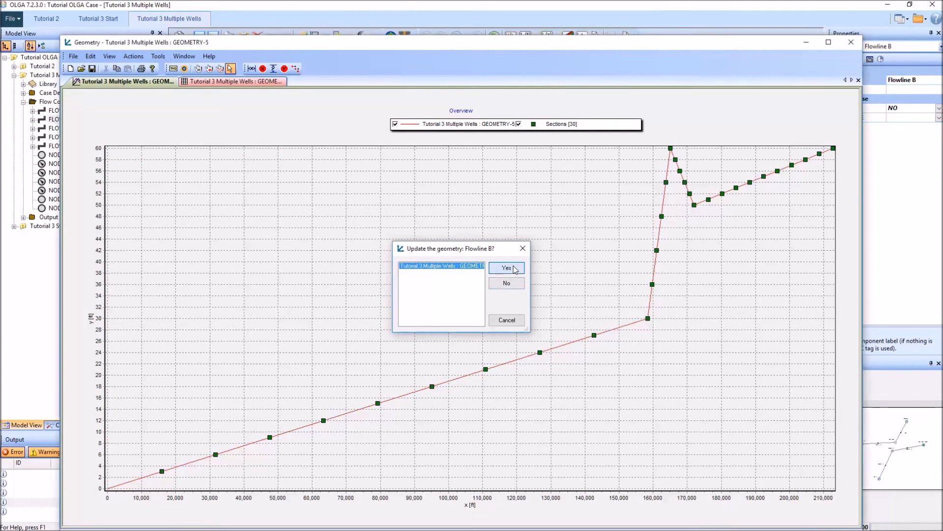
left_click(510, 270)
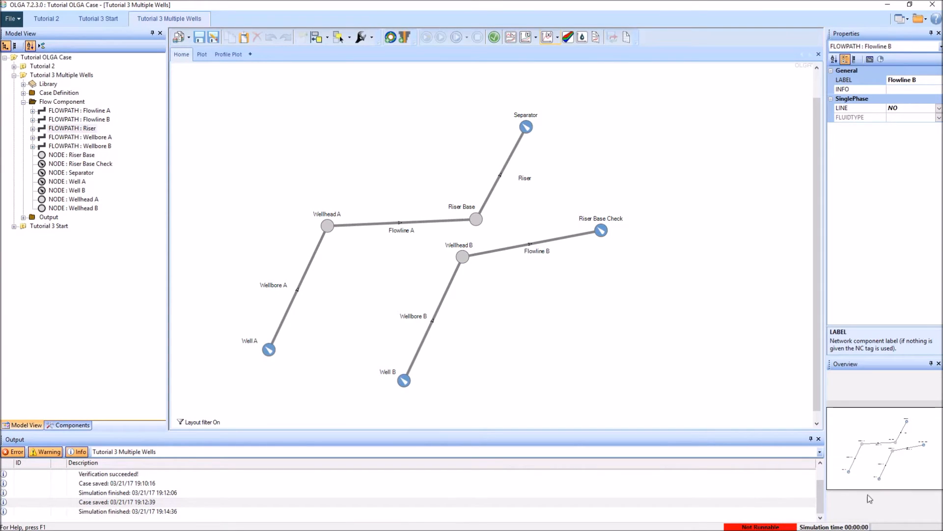
Step: Verify the case, go to the incomplete PIPE-1 of Wellbore B and set its number of sections (NSEGMENT) to 10
left_click(494, 38)
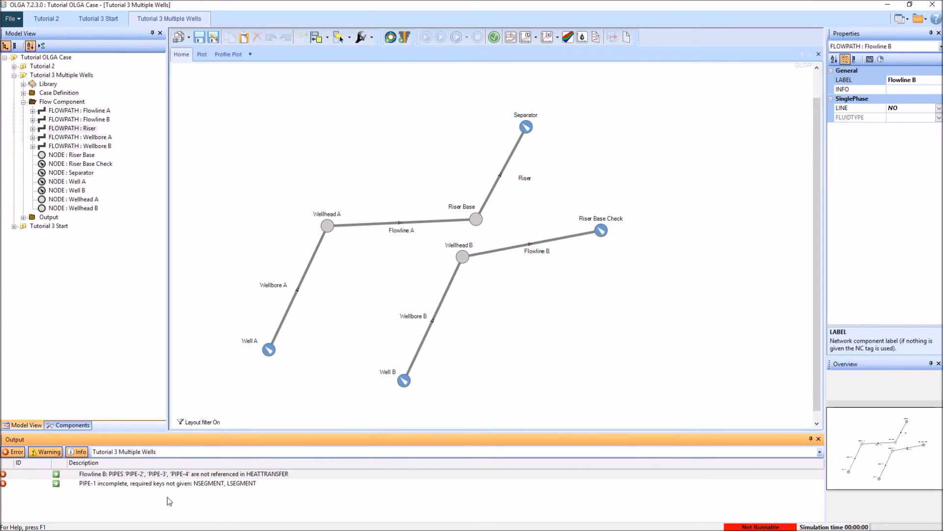
left_click(56, 484)
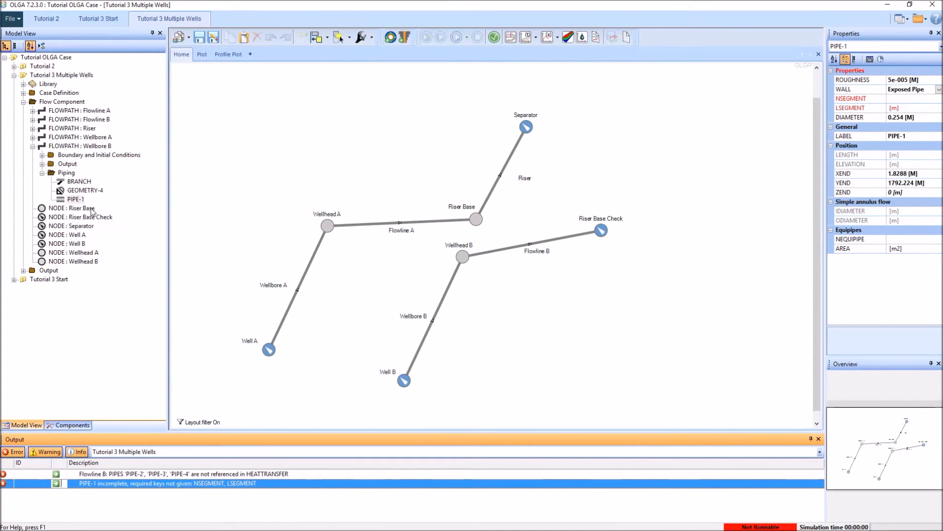
left_click(484, 358)
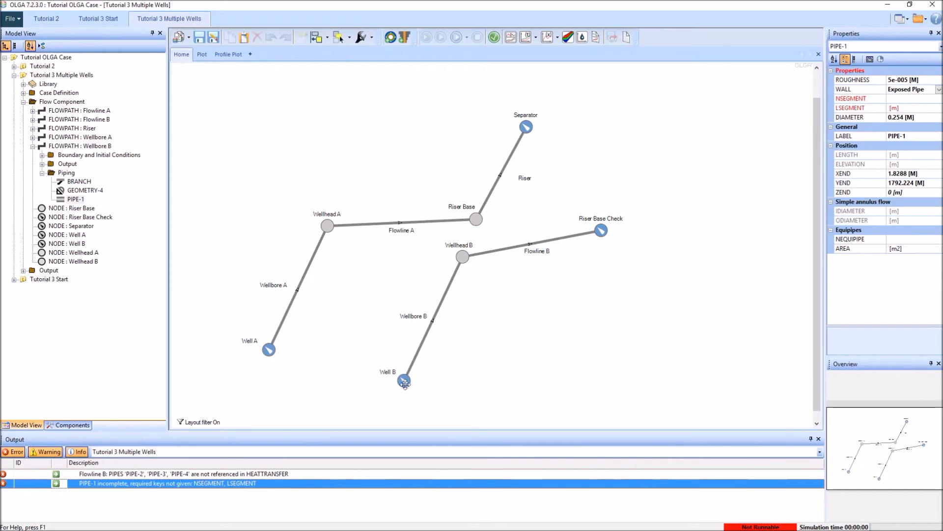
left_click(905, 99)
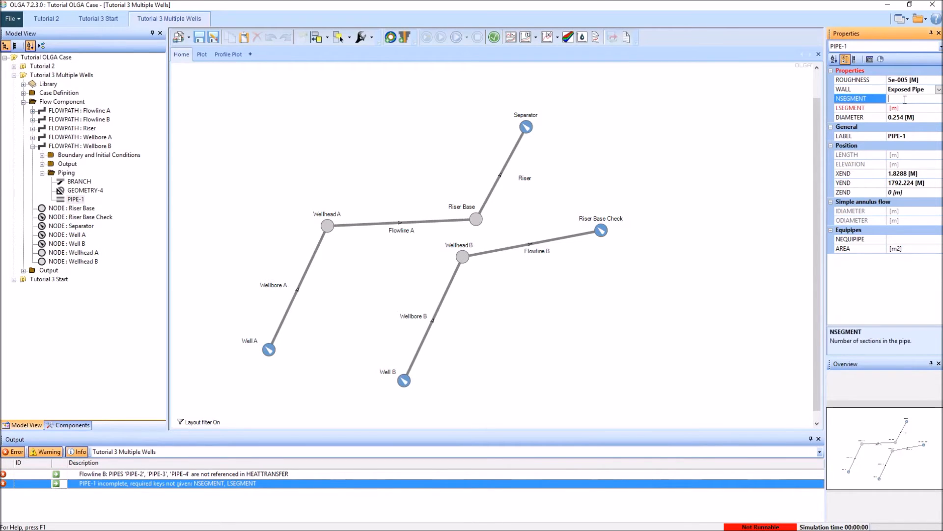
type("10")
key("Return")
Step: Go to Flowline B's heat transfer object from its verification error and label it Flowline B Heat Transfer
left_click(56, 474)
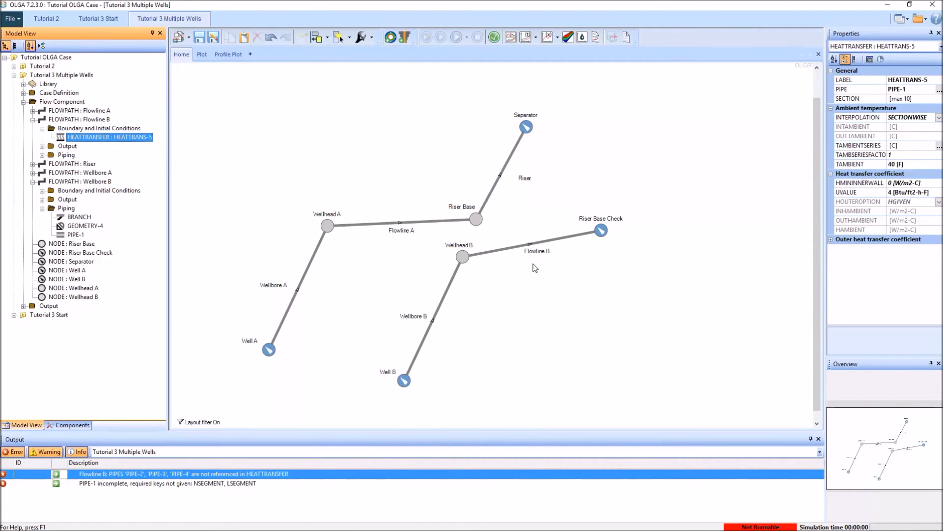
left_click(925, 79)
type("Flowline B")
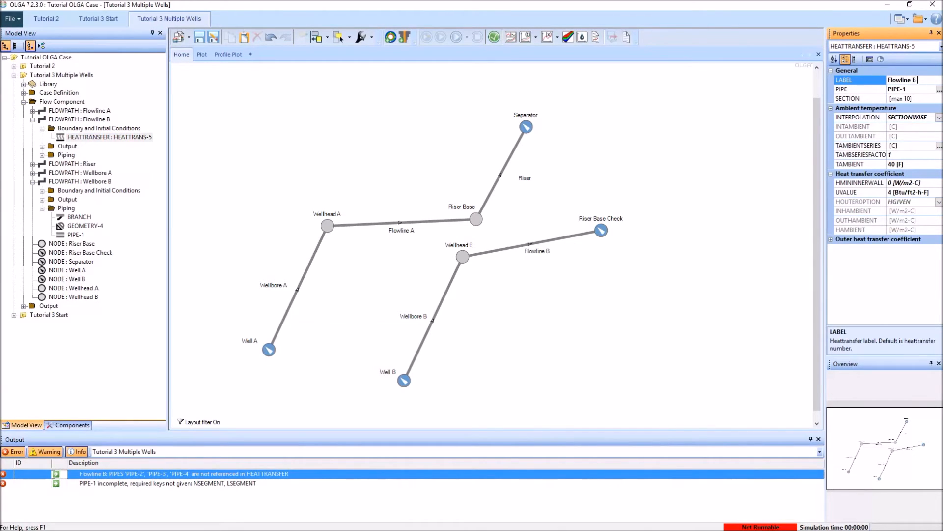
type(" Heat Transfer")
key("Return")
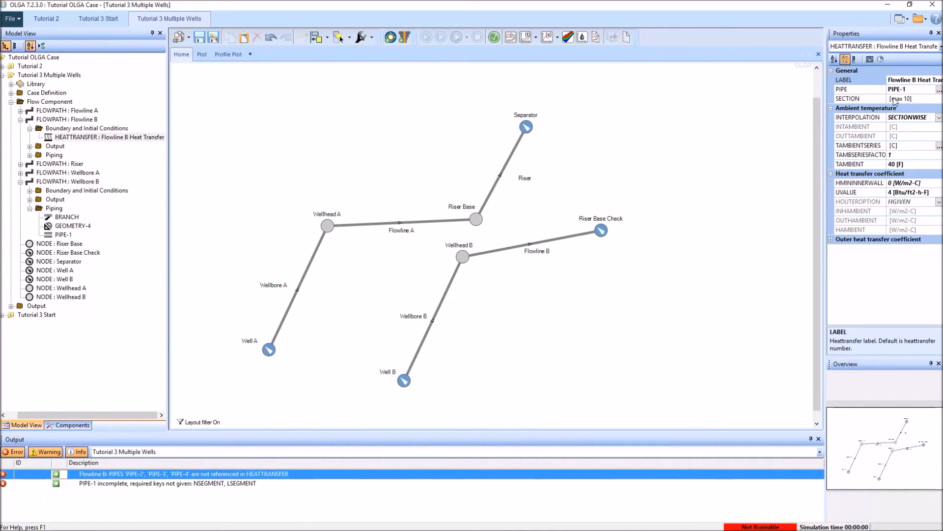
Step: Apply Flowline B's heat transfer object to all of its pipes by adding PIPE-2, PIPE-3 and PIPE-4
left_click(938, 90)
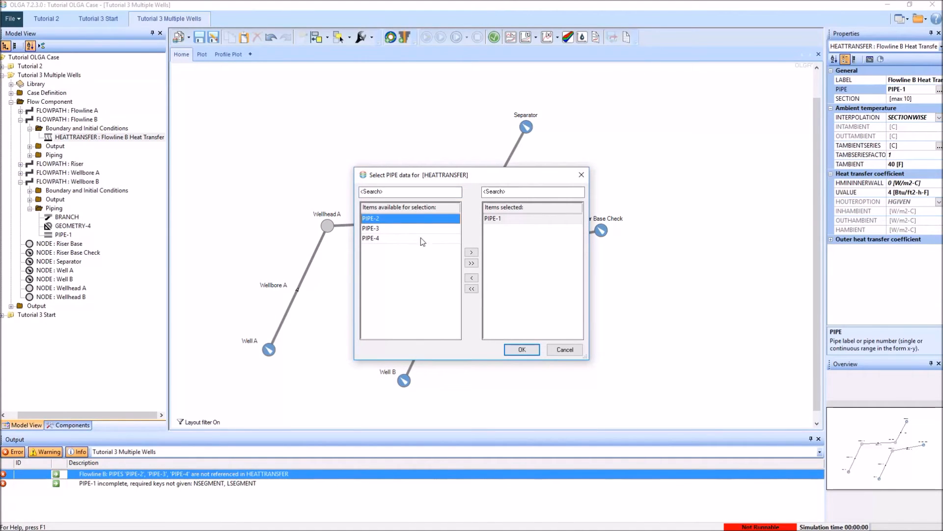
left_click(470, 264)
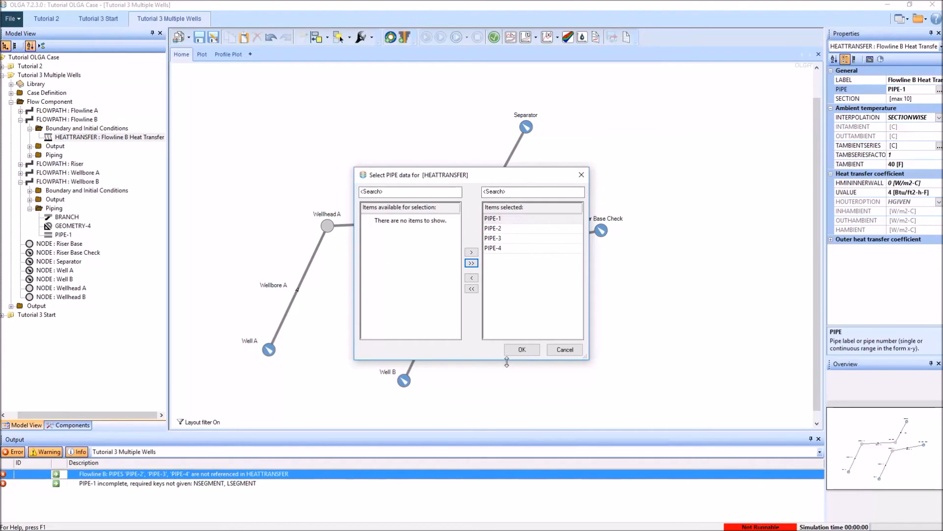
left_click(522, 349)
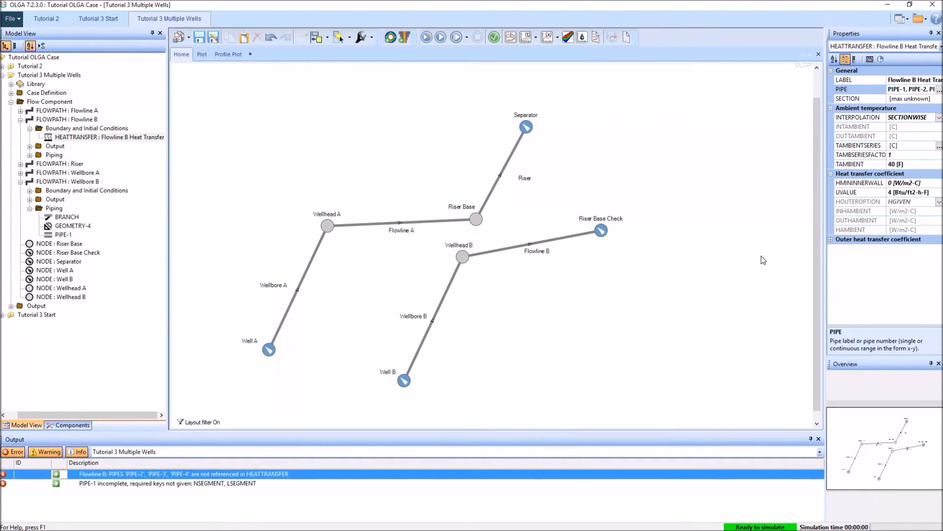
left_click(150, 140)
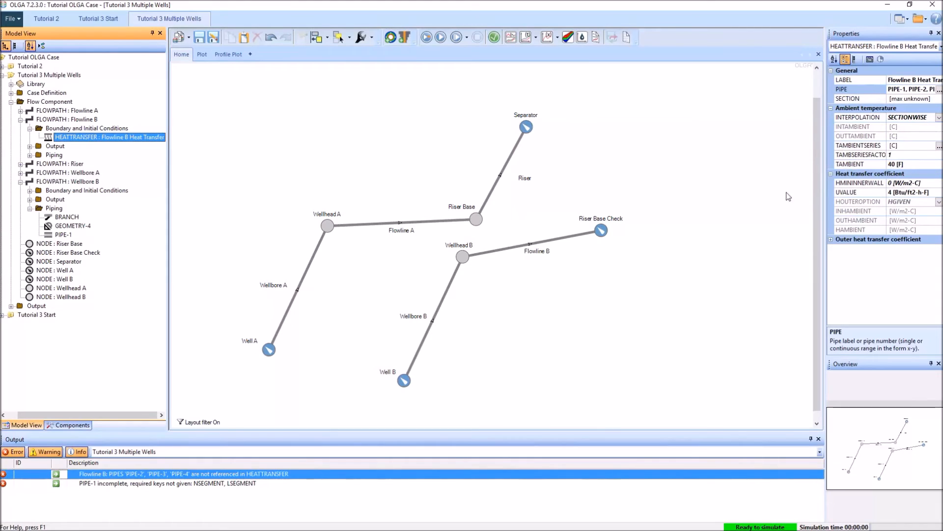
left_click(564, 352)
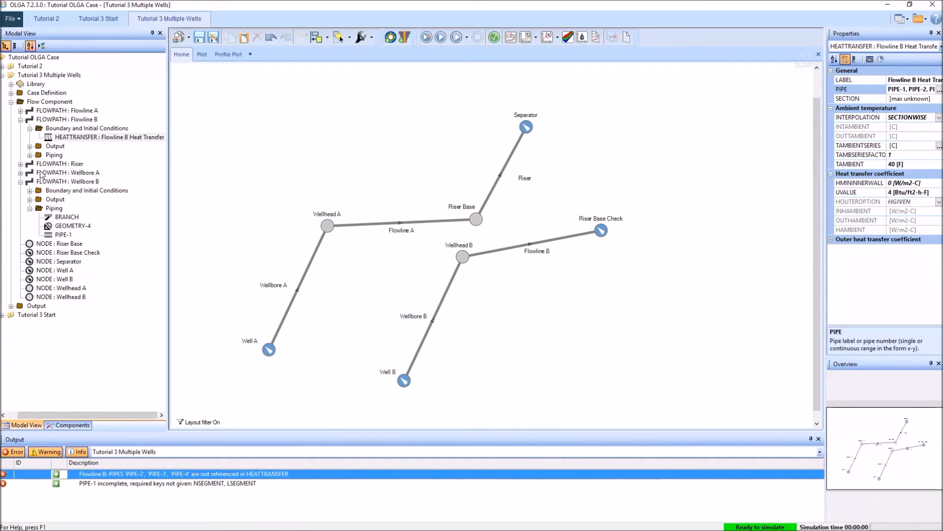
Step: Add the oil mass flow rate (GLTHL) and total water mass flow rate (GLWVT) variables to Flowline B's profile data output
left_click(30, 146)
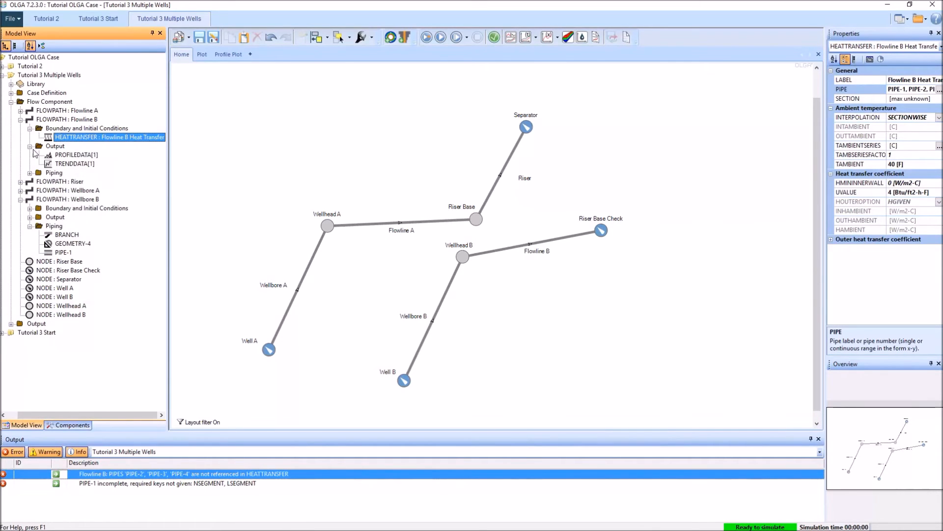
left_click(76, 156)
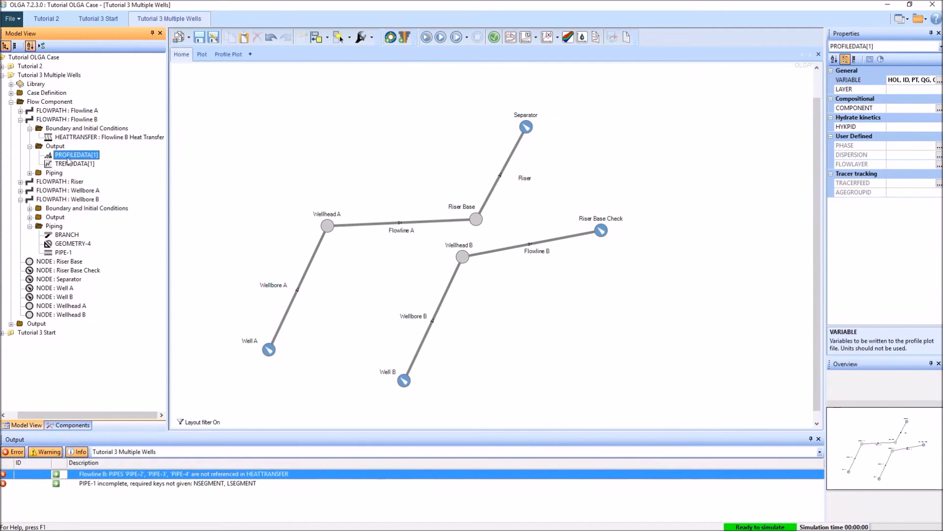
left_click(939, 80)
left_click(478, 207)
type("m")
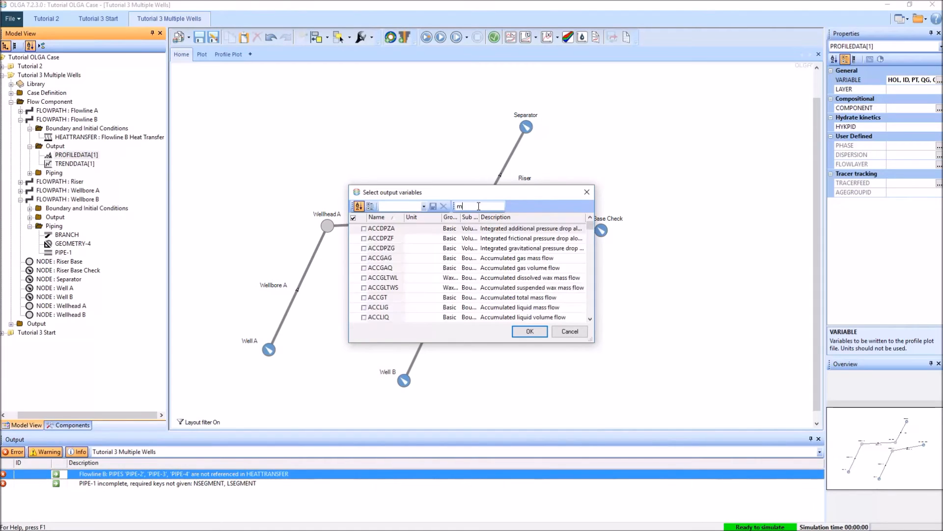
type("ass flow rate")
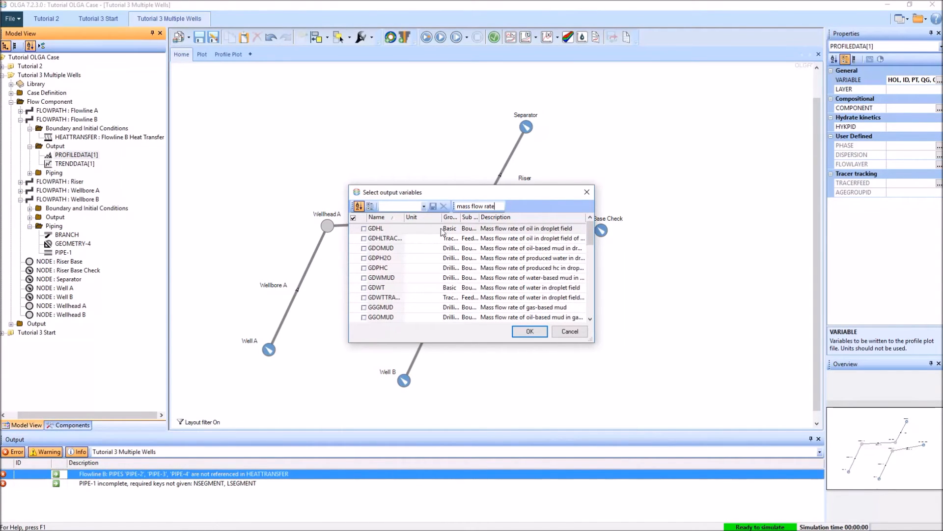
left_click(453, 218)
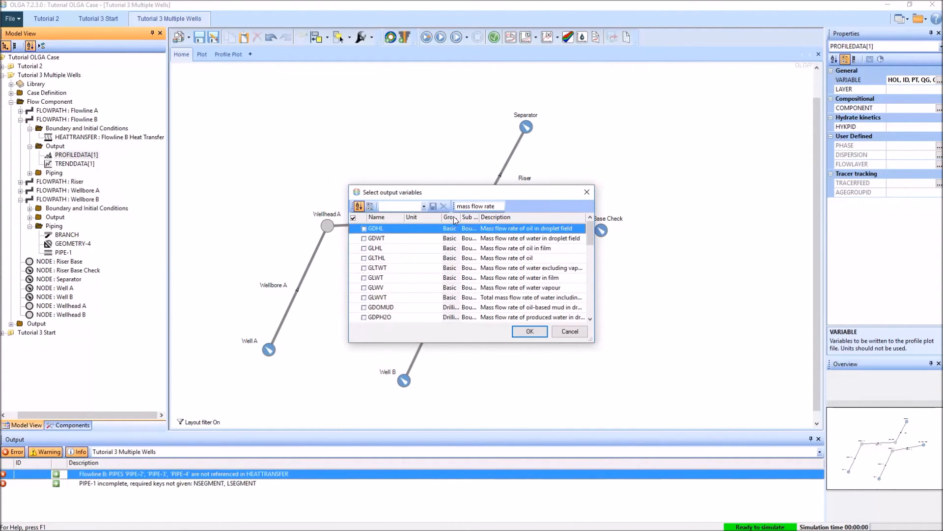
left_click(364, 257)
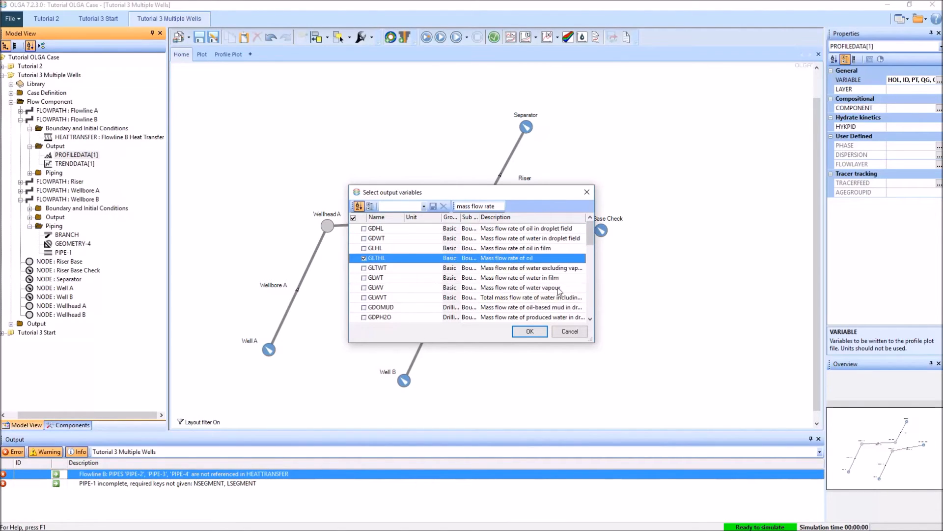
left_click(365, 298)
left_click(529, 331)
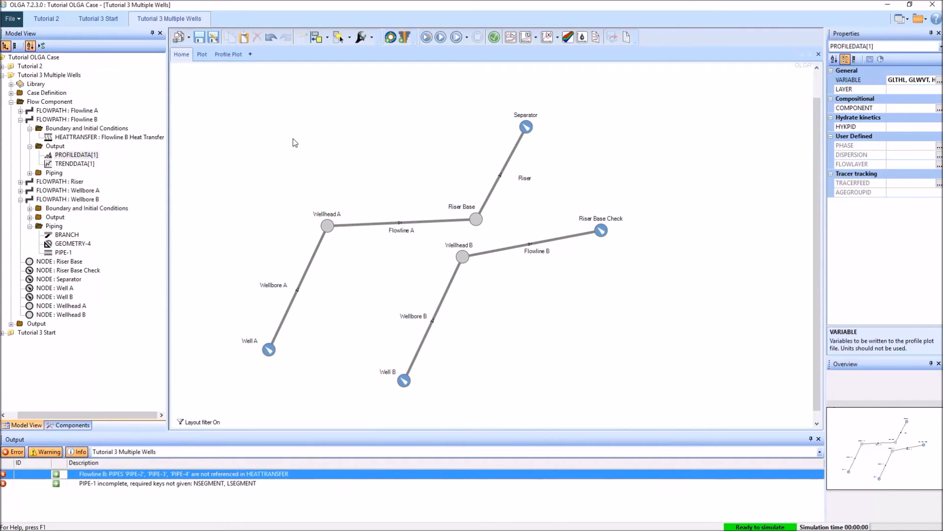
Step: Add the same mass flow rate variables, GLTHL and GLWVT, to Flowline A's profile data output
left_click(21, 111)
left_click(30, 128)
left_click(76, 137)
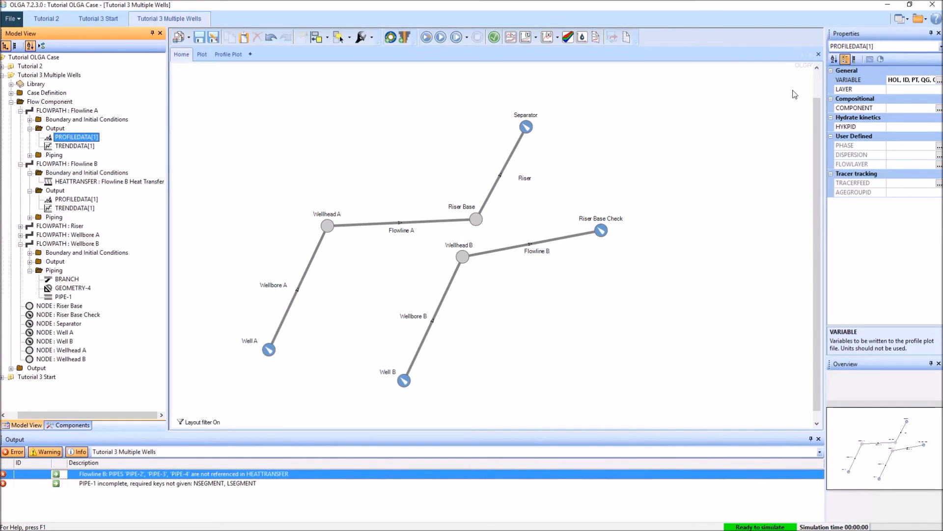
left_click(939, 81)
left_click(489, 209)
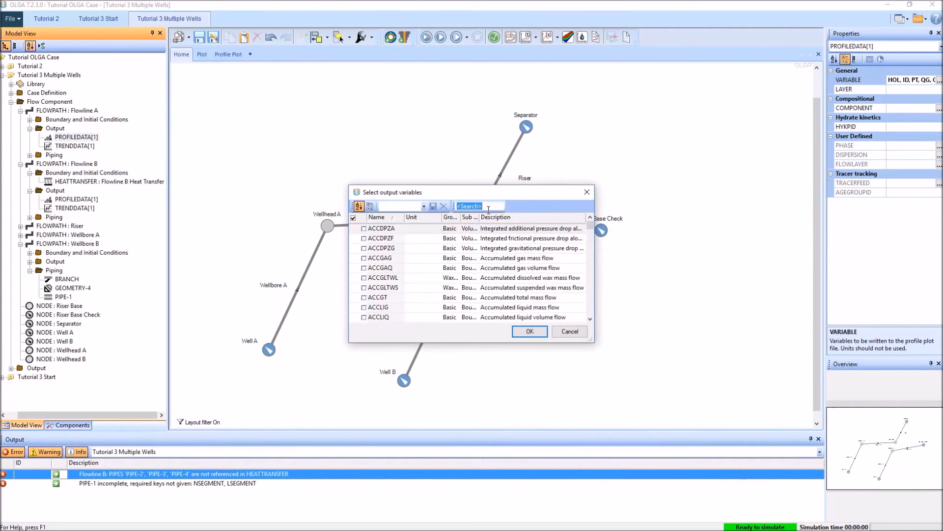
type("mass ")
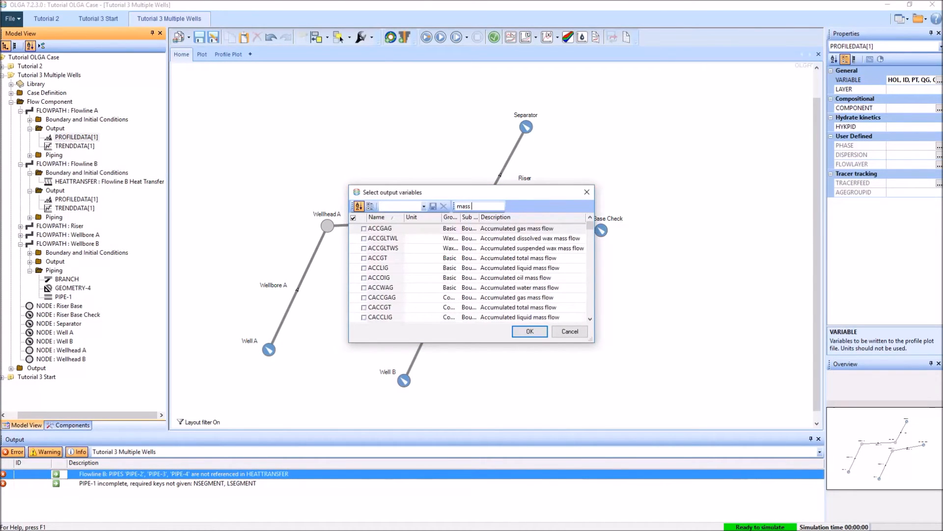
type("flow rate")
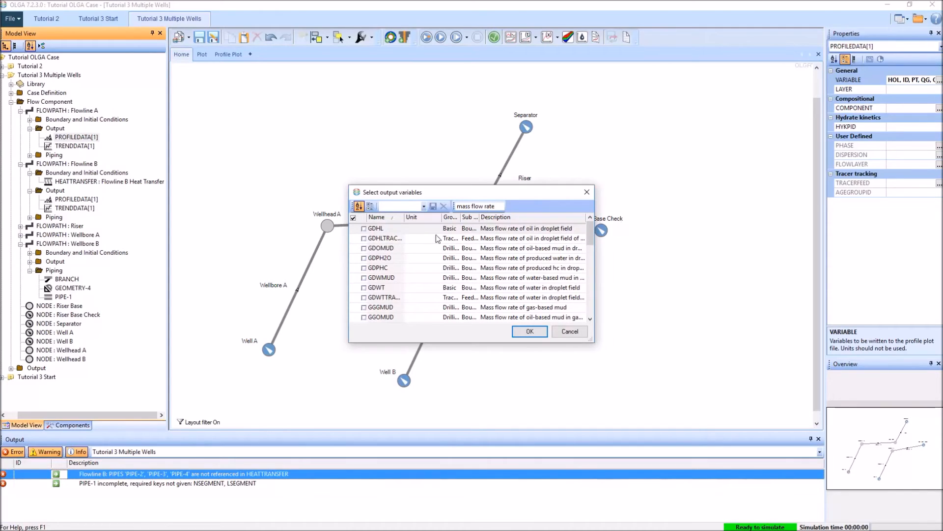
left_click(449, 217)
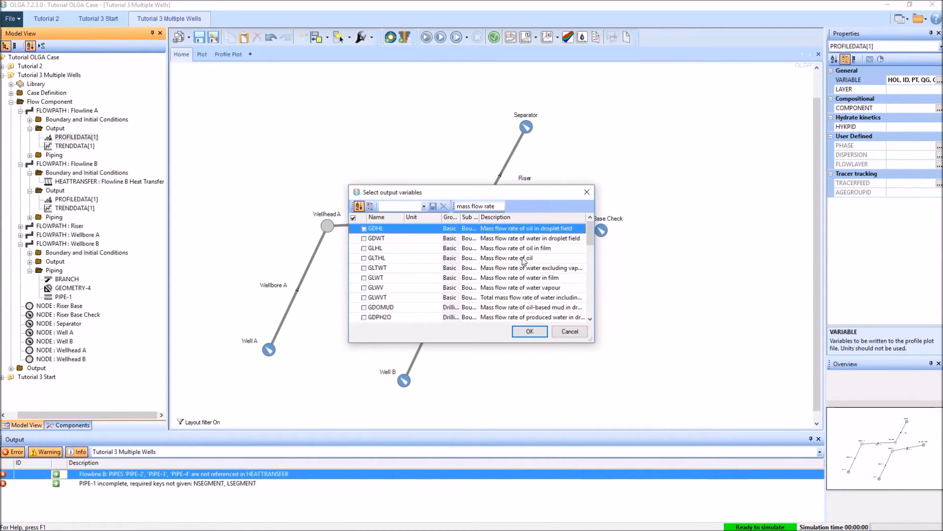
left_click(364, 258)
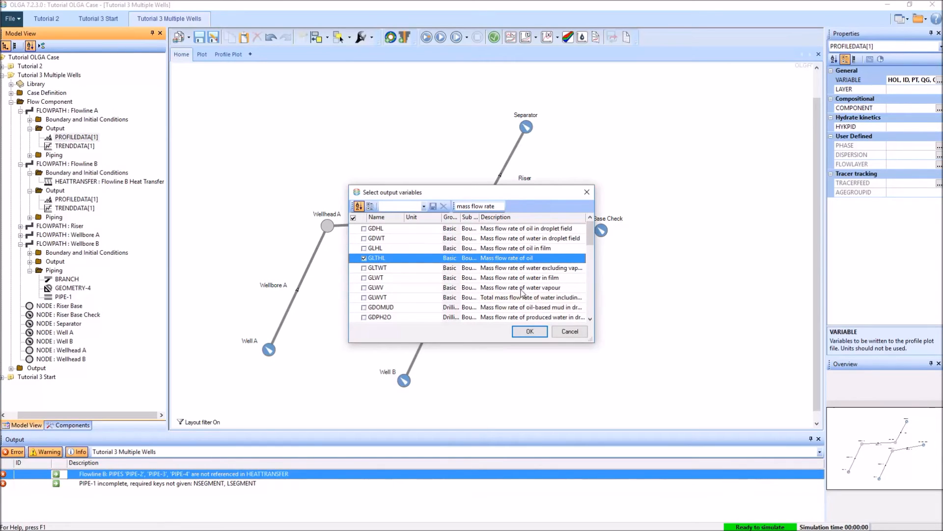
left_click(365, 297)
left_click(530, 332)
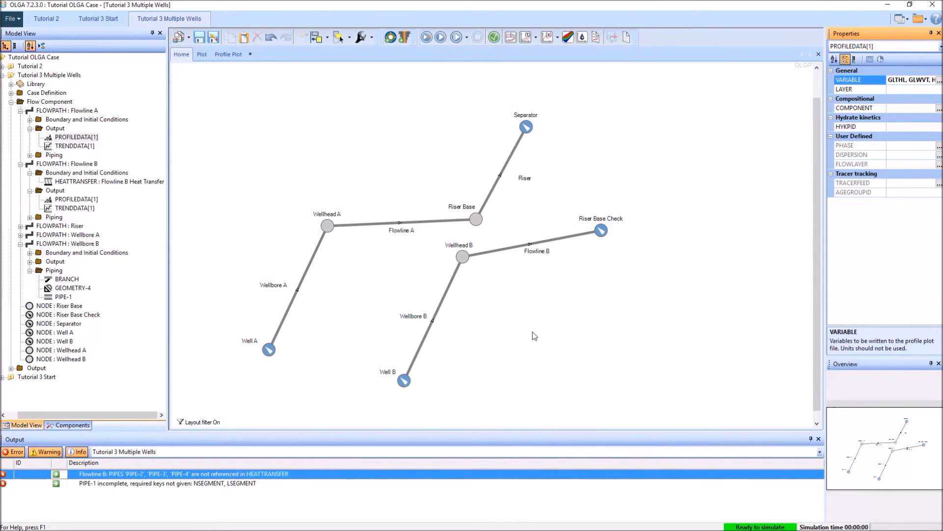
Step: Run the simulation of the Tutorial 3 Multiple Wells case to completion and dismiss its console window
left_click(426, 37)
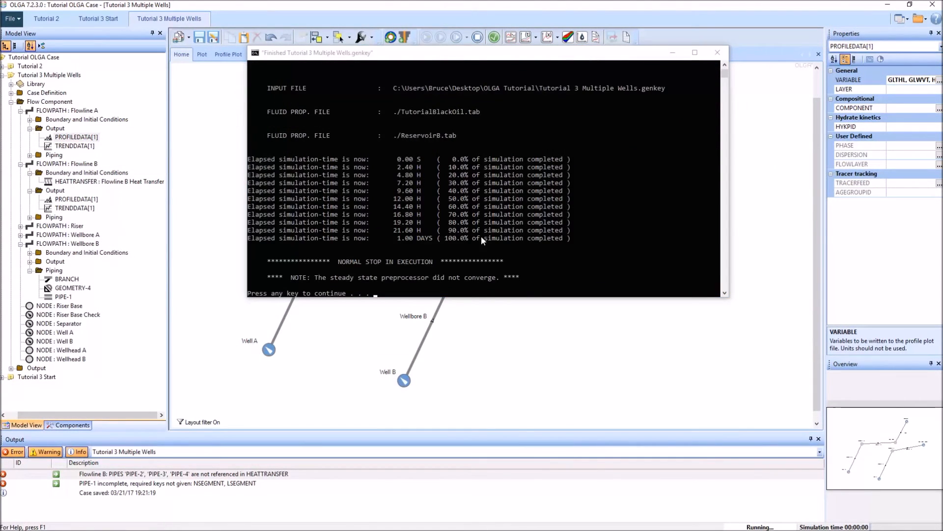
left_click(599, 277)
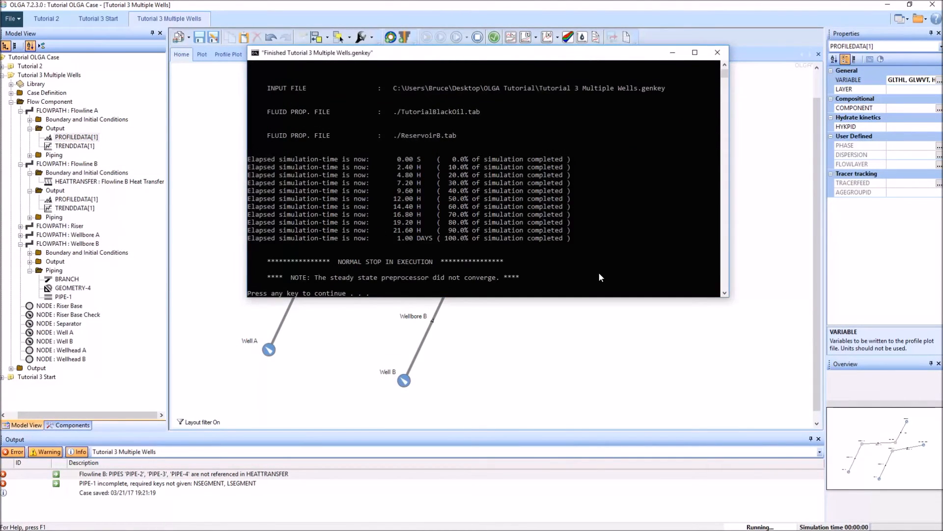
key("Return")
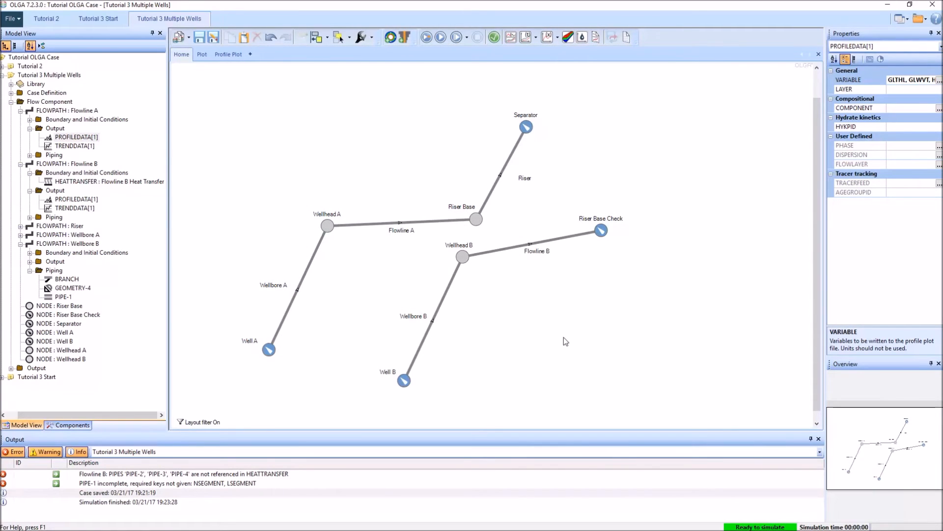
Step: Review the existing profile plot of gas volume flow and pressure for Flowlines A and B
left_click(228, 55)
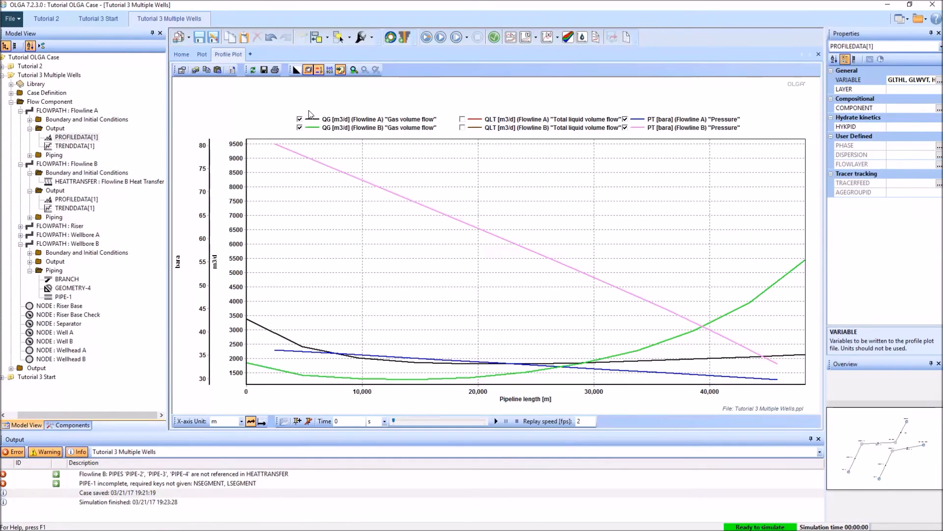
right_click(260, 103)
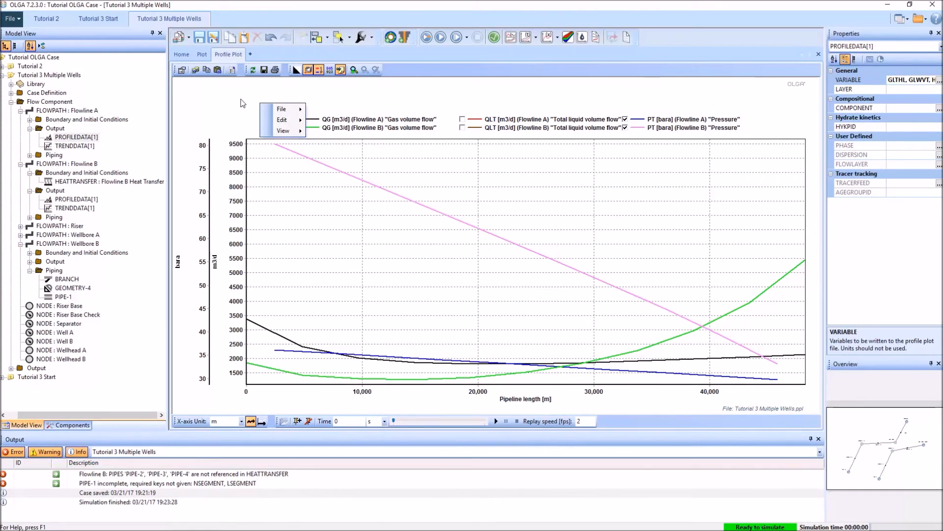
left_click(240, 100)
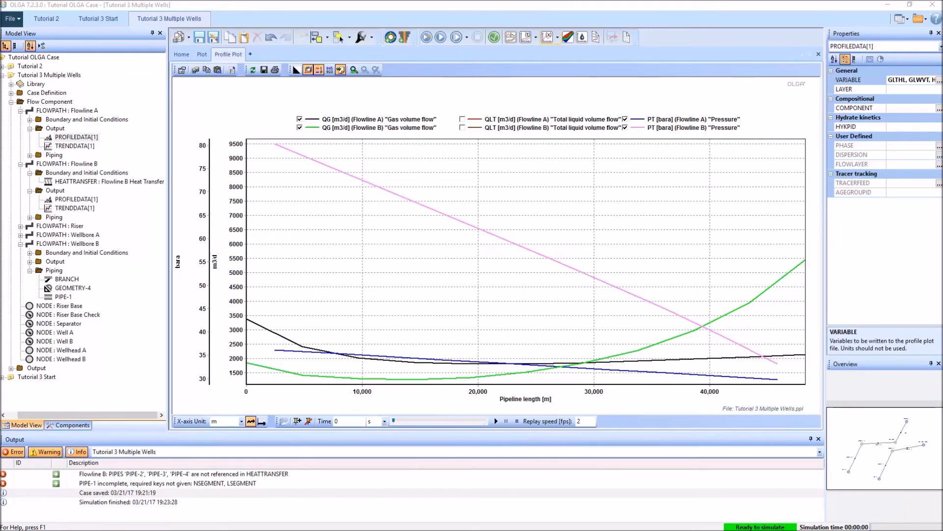
Step: Start a new profile plot, filter the variables to Flowlines A and B, and select GLTHL and GLWVT for both
left_click(547, 37)
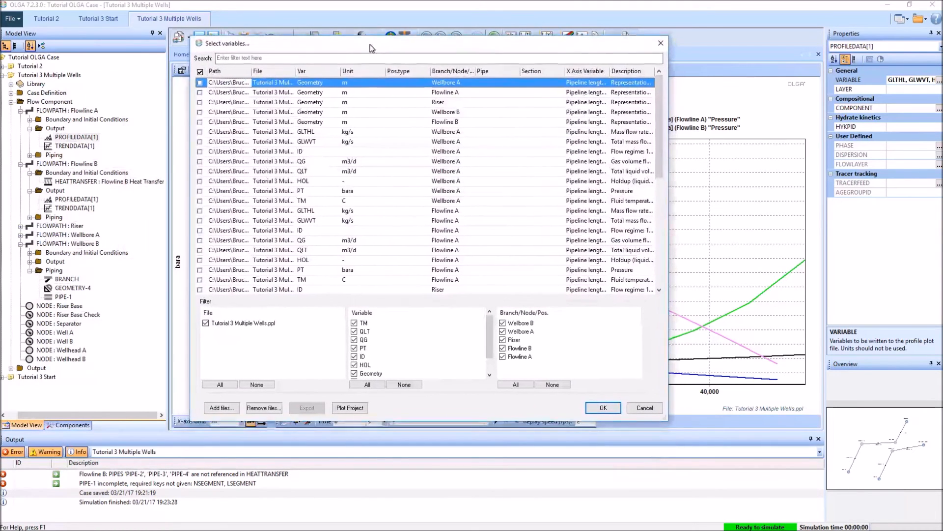
left_click(502, 340)
left_click(502, 332)
left_click(502, 324)
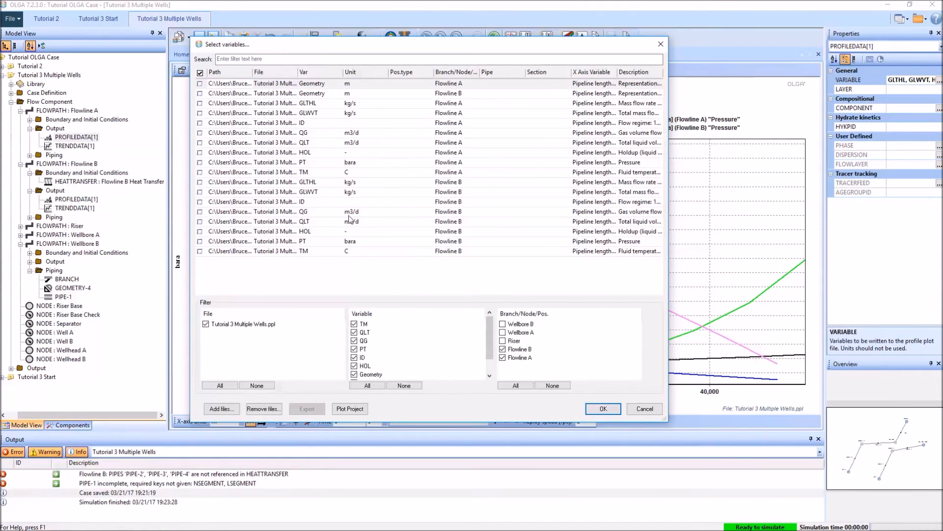
left_click(199, 102)
left_click(199, 113)
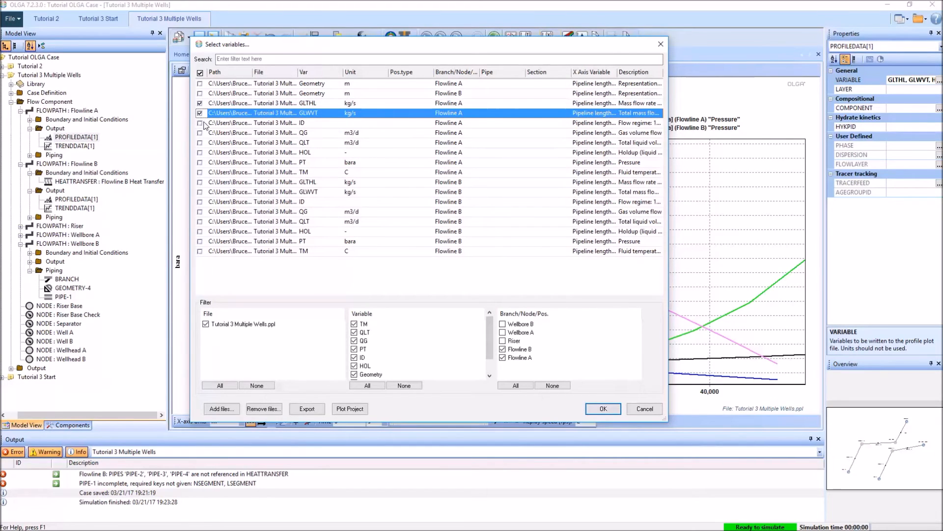
left_click(200, 181)
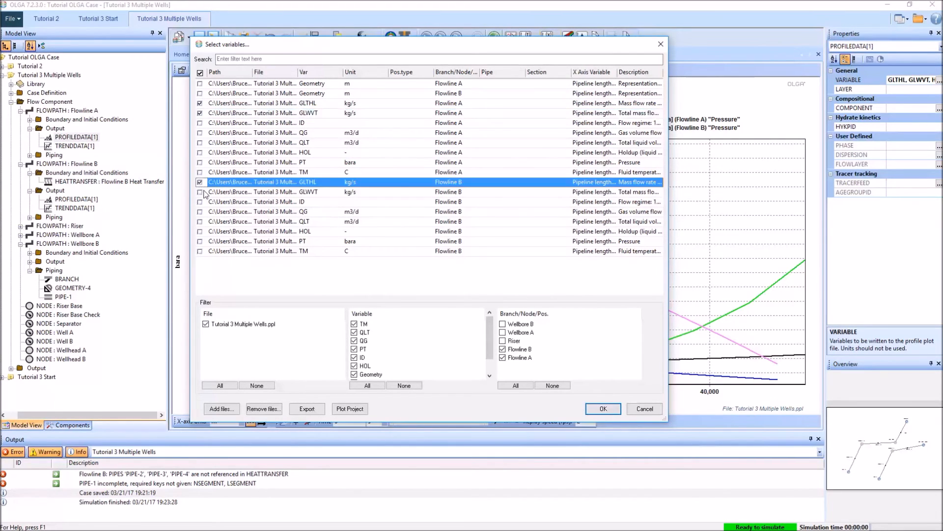
left_click(200, 191)
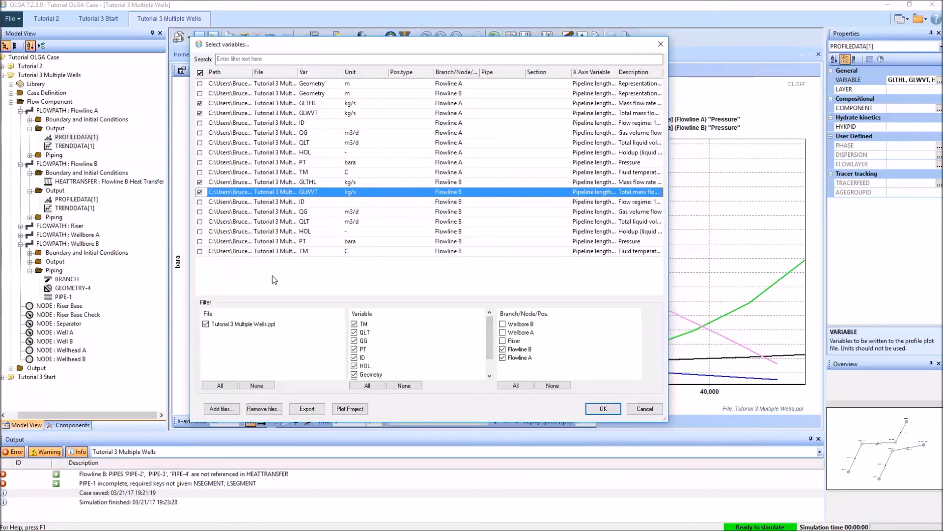
Step: Add the pressure (PT) of Flowlines A and B in psia to the selection and generate the profile plot
left_click(200, 162)
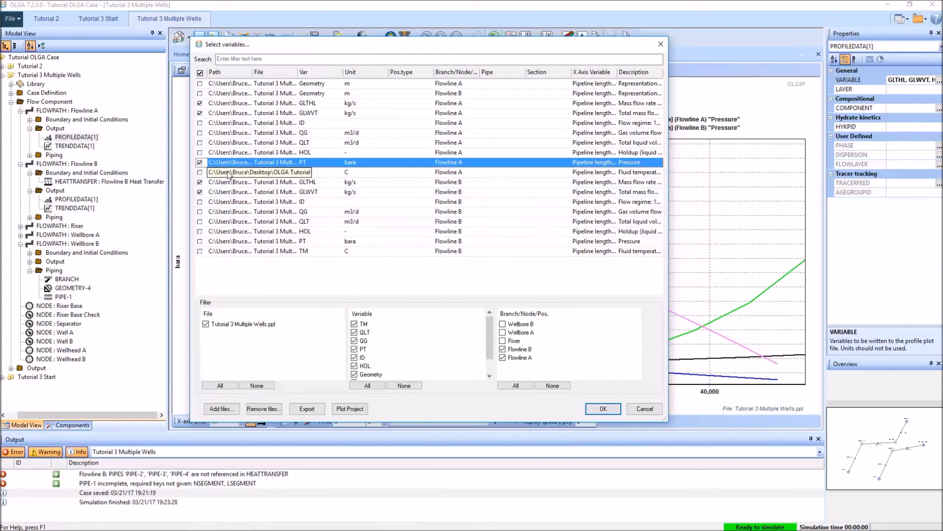
left_click(200, 241)
left_click(362, 164)
left_click(392, 164)
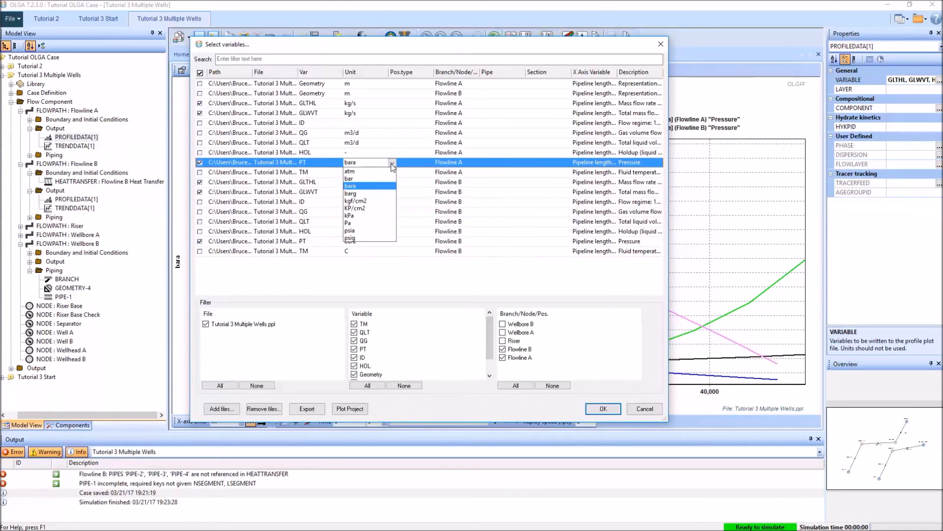
left_click(356, 231)
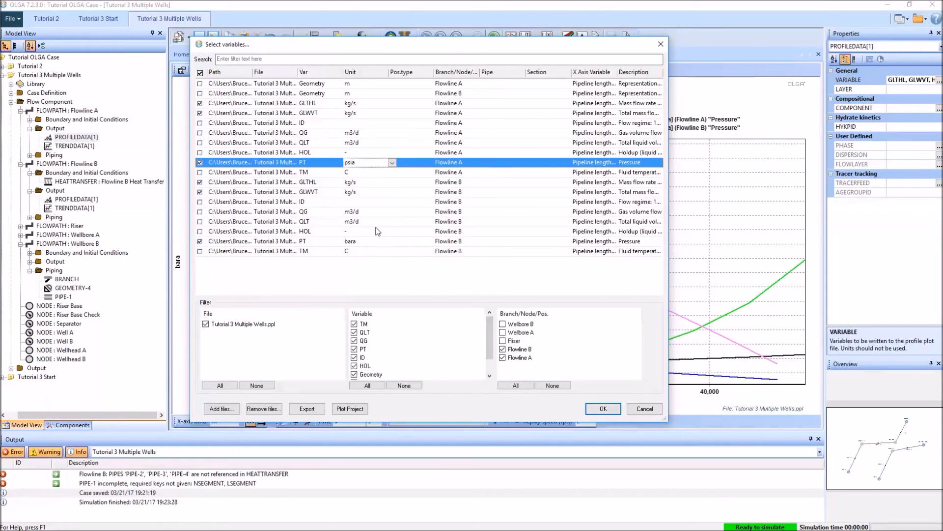
left_click(384, 242)
left_click(391, 241)
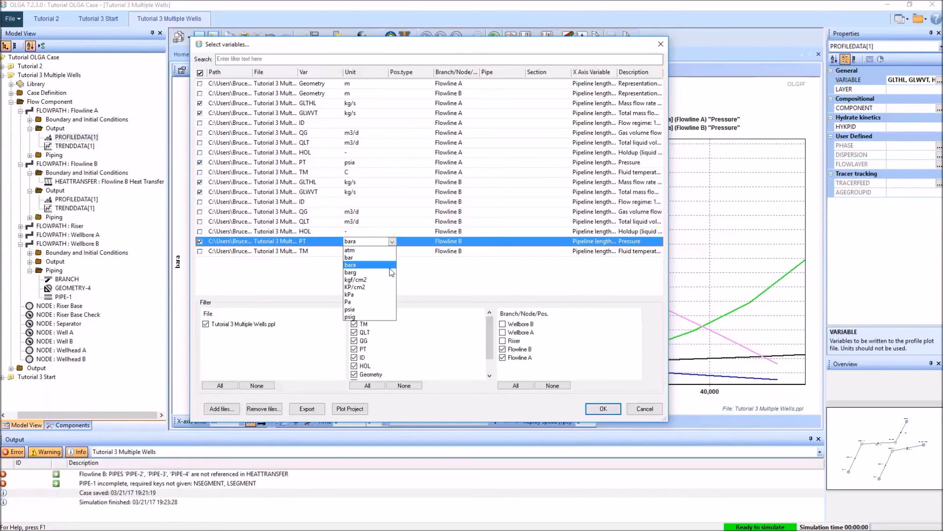
left_click(358, 310)
left_click(603, 409)
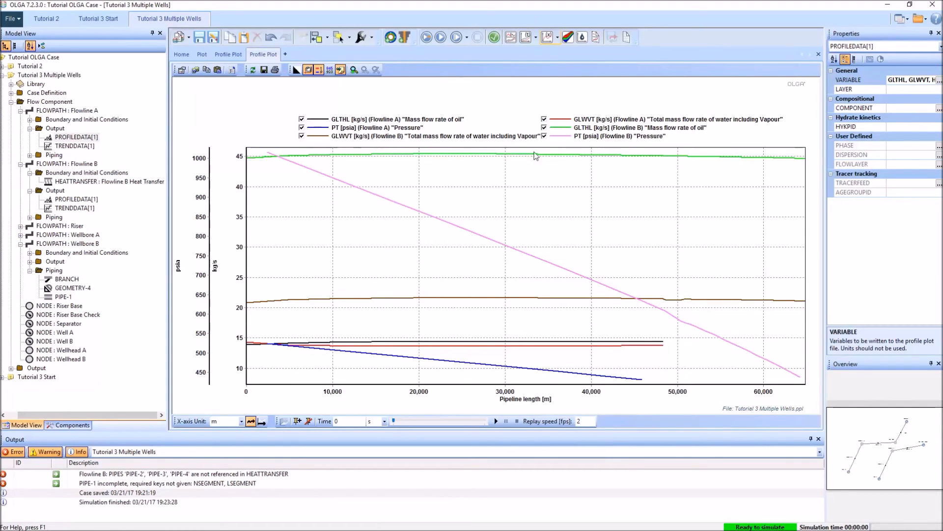
Step: Hide the pressure curves of Flowlines A and B in the profile plot, leaving the mass flow rates displayed
left_click(544, 136)
left_click(301, 128)
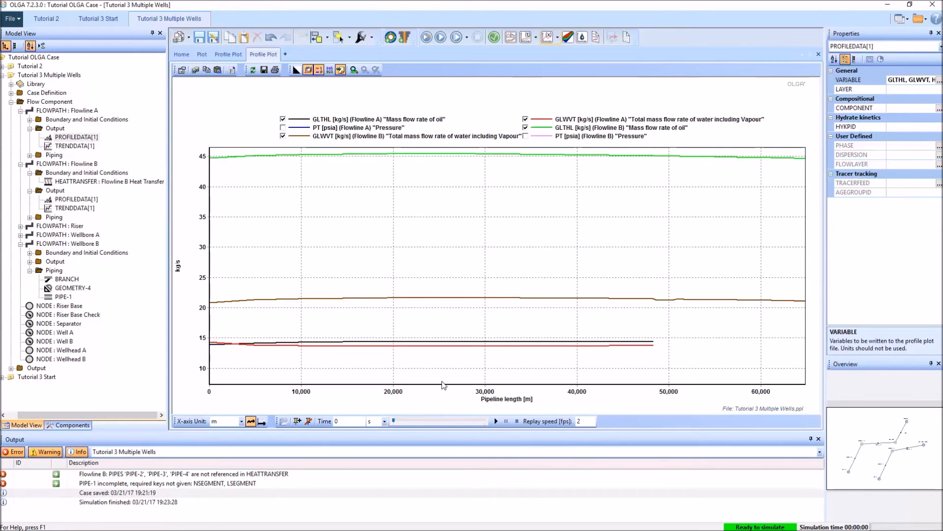
Step: Duplicate the Tutorial 3 Multiple Wells case from its network layout as "Tutorial 3 Multiple Wells Before Blending"
left_click(181, 55)
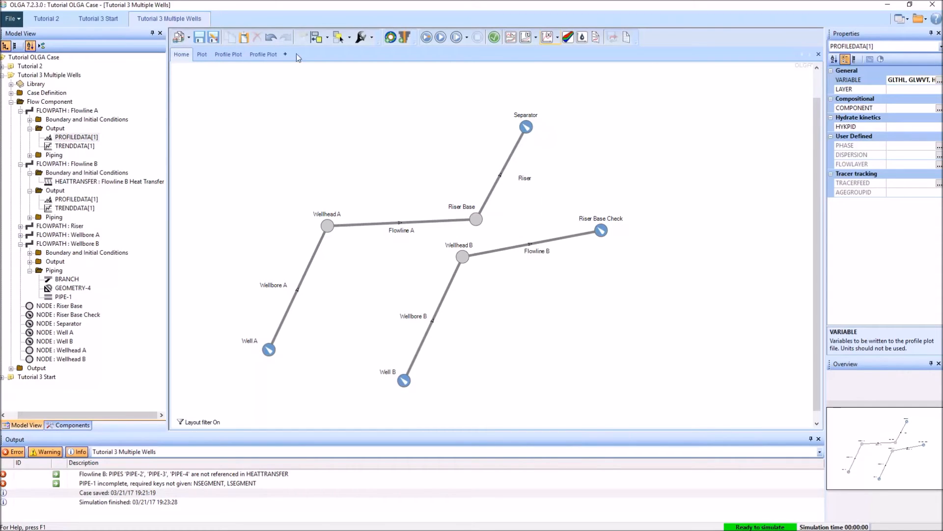
left_click(189, 37)
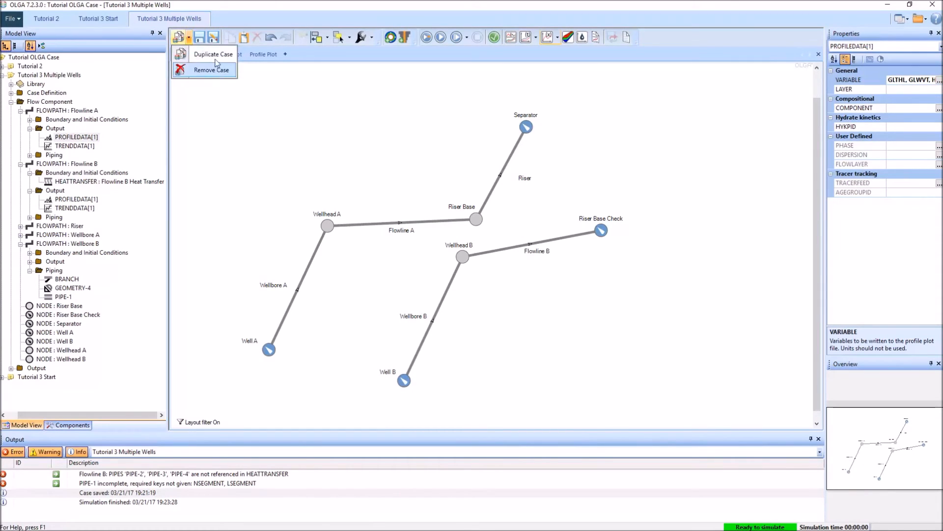
left_click(213, 55)
left_click(138, 225)
key("shift+Left")
key("shift+Left")
key("shift+Left")
type("Befo")
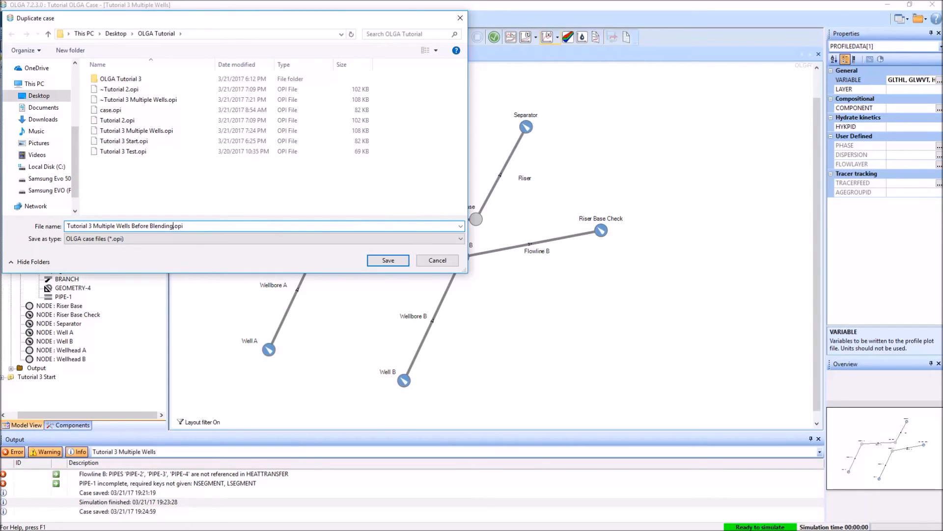
type("re Blending")
key("Return")
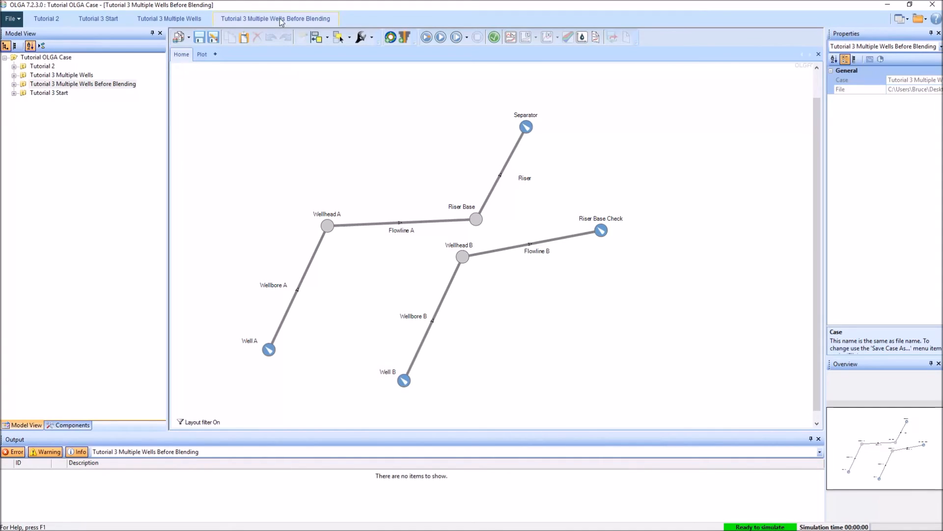
Step: Delete the Riser Base Check node and reconnect the free end of Flowline B to the Riser Base node
left_click(603, 218)
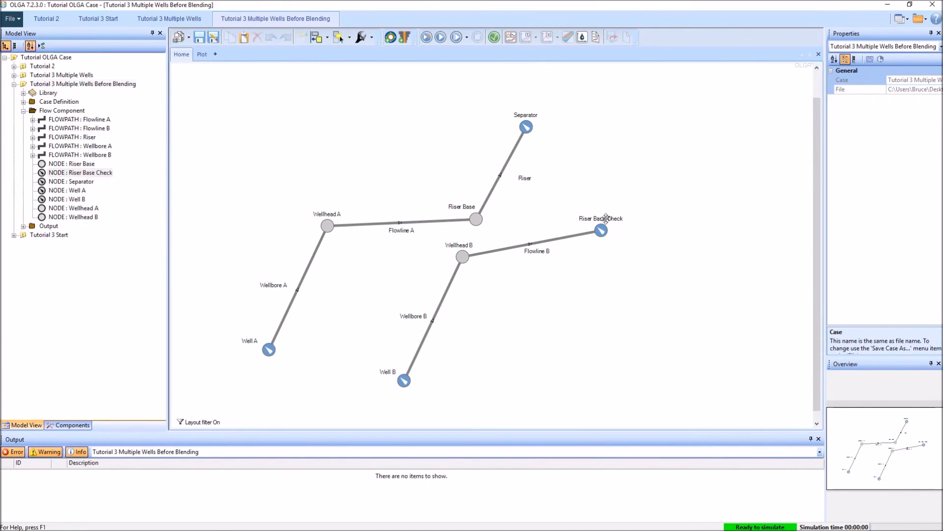
key("Delete")
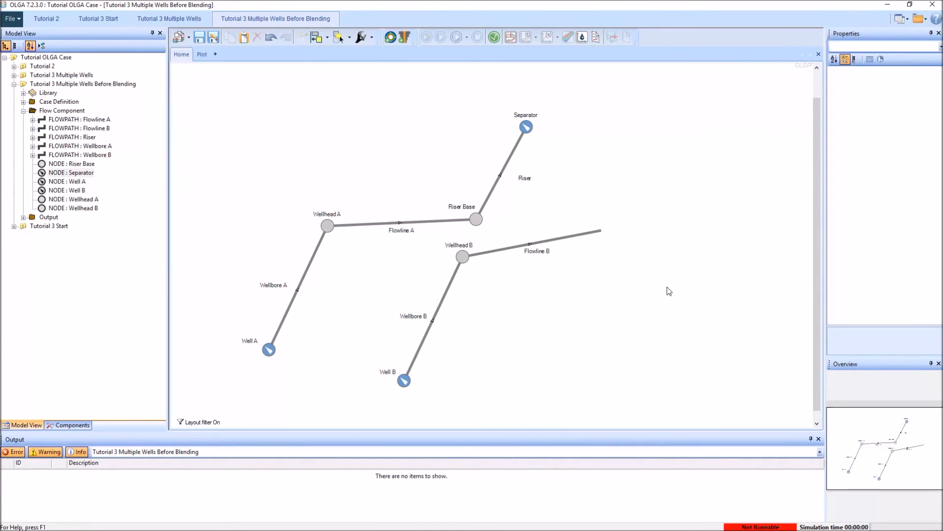
left_click(584, 234)
left_click_drag(602, 230, 477, 221)
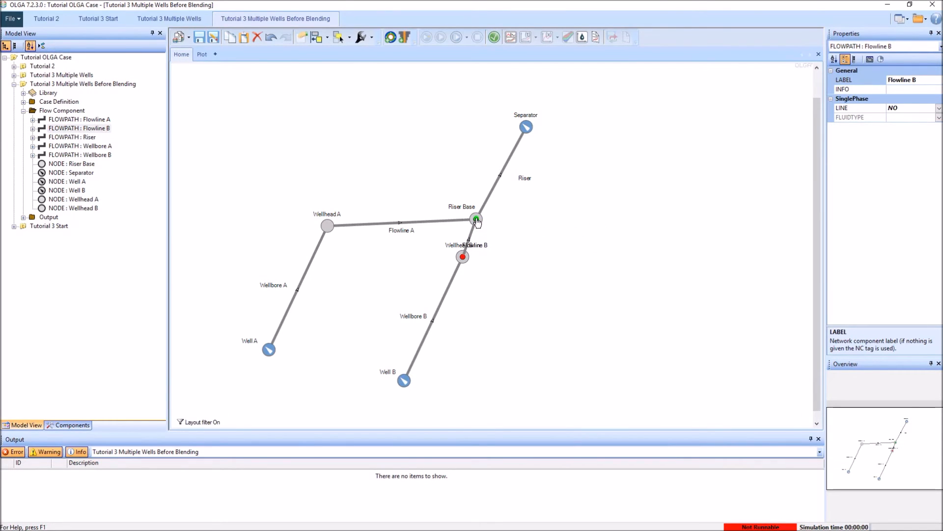
Step: Rearrange the B branch by moving Wellhead B, the Flowline B label and Well B clear of the A branch
left_click(561, 361)
left_click_drag(464, 258, 615, 267)
left_click_drag(550, 250, 550, 233)
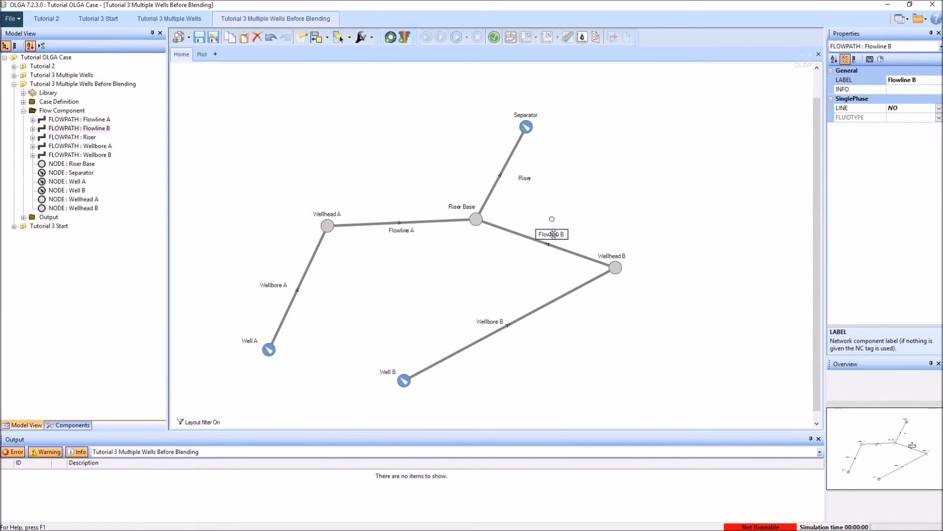
left_click(406, 391)
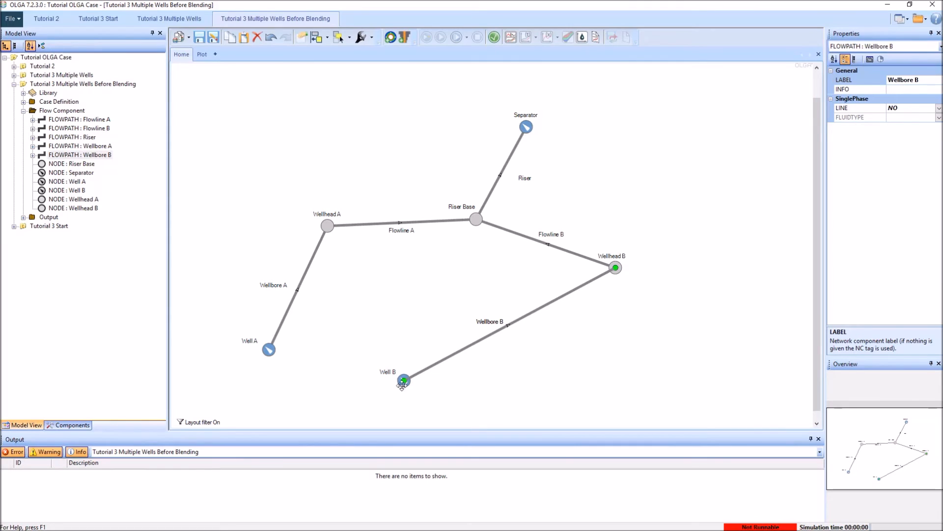
left_click(403, 382)
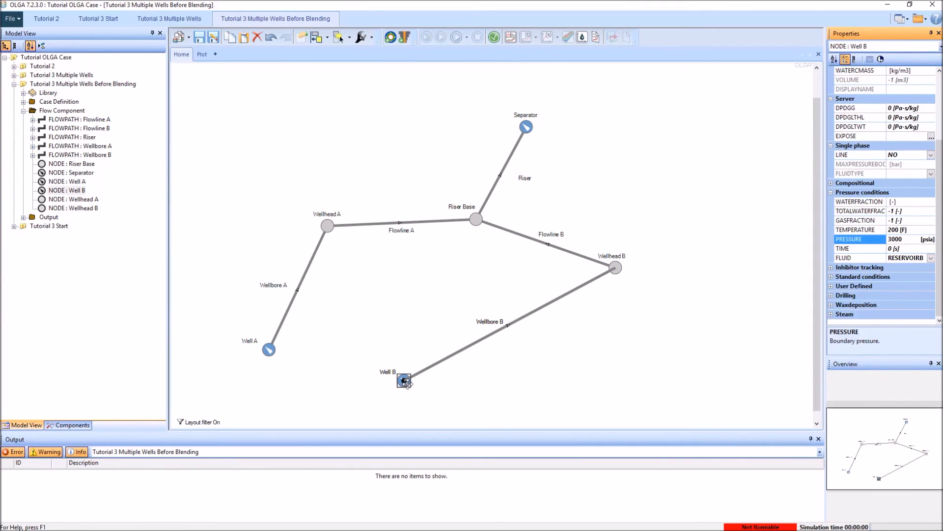
left_click_drag(406, 382, 521, 376)
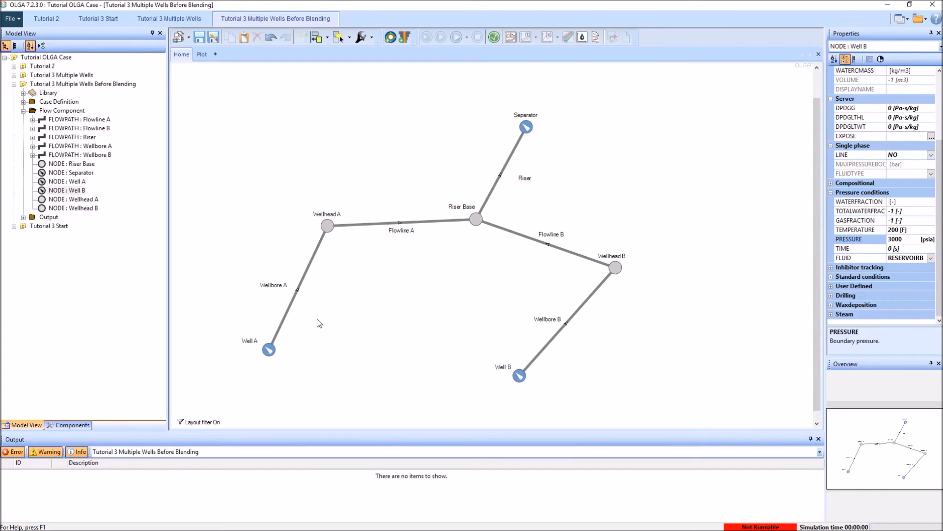
Step: Inspect the properties of Well B, Well A and Riser Base, and reopen the Tutorial 3 Multiple Wells mass flow profile plot
left_click(520, 375)
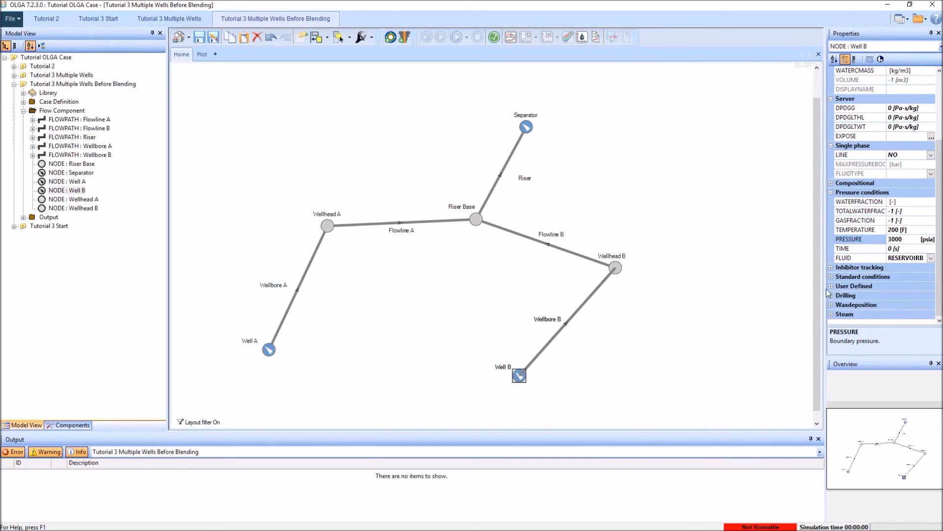
left_click(264, 353)
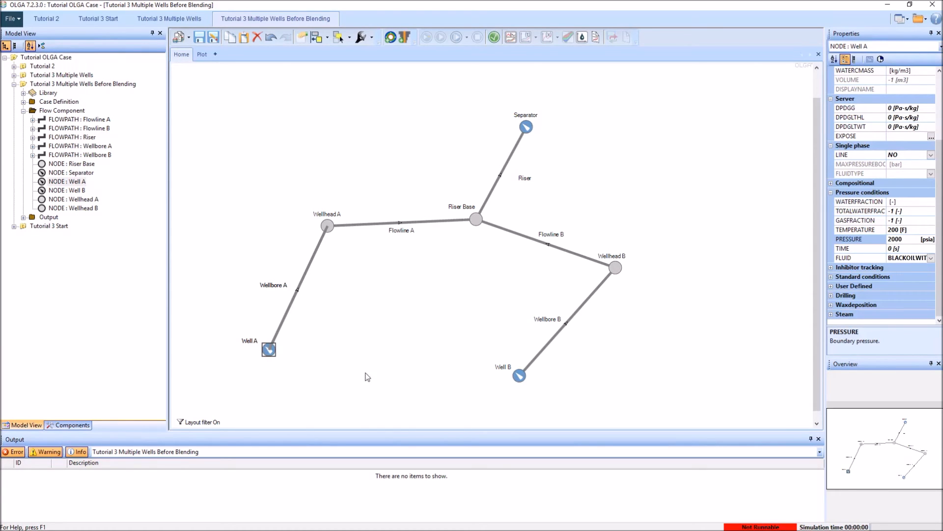
left_click(432, 287)
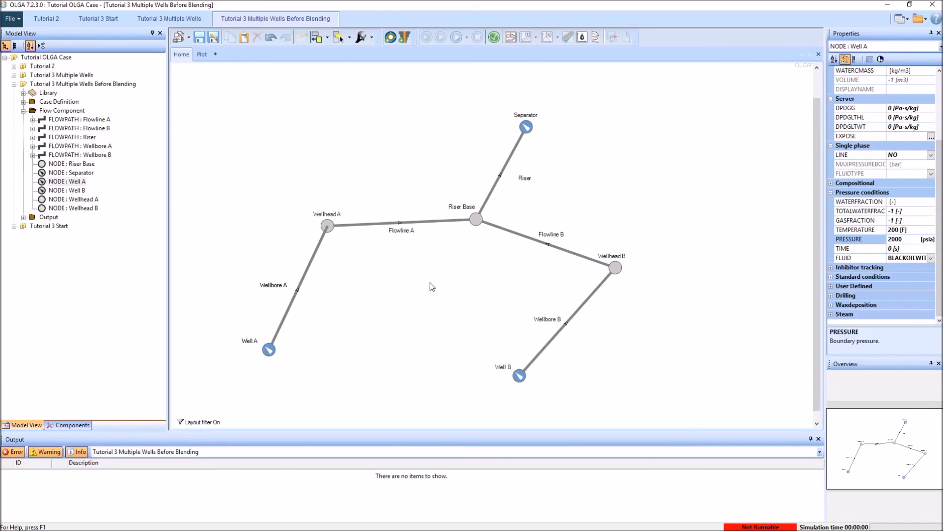
left_click(475, 221)
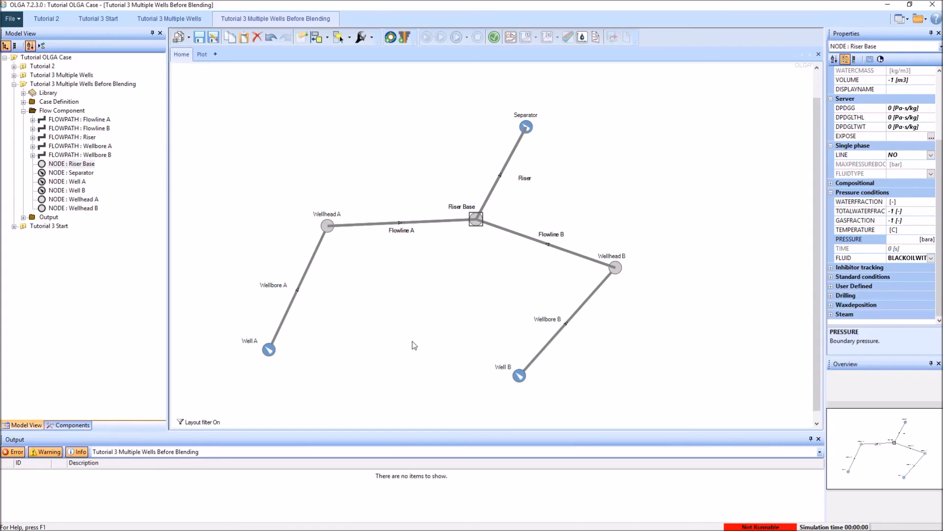
left_click(169, 18)
left_click(263, 54)
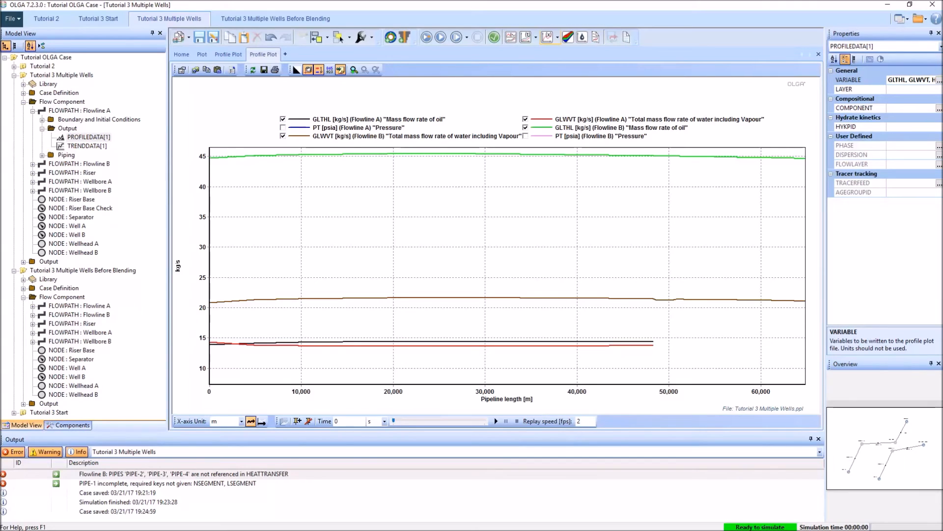
Step: Switch to Multiflash and start a fluid blend with BLACKOILWITHWATER.MFL as the second fluid alongside the current fluid
left_click_drag(0, 56, 314, 39)
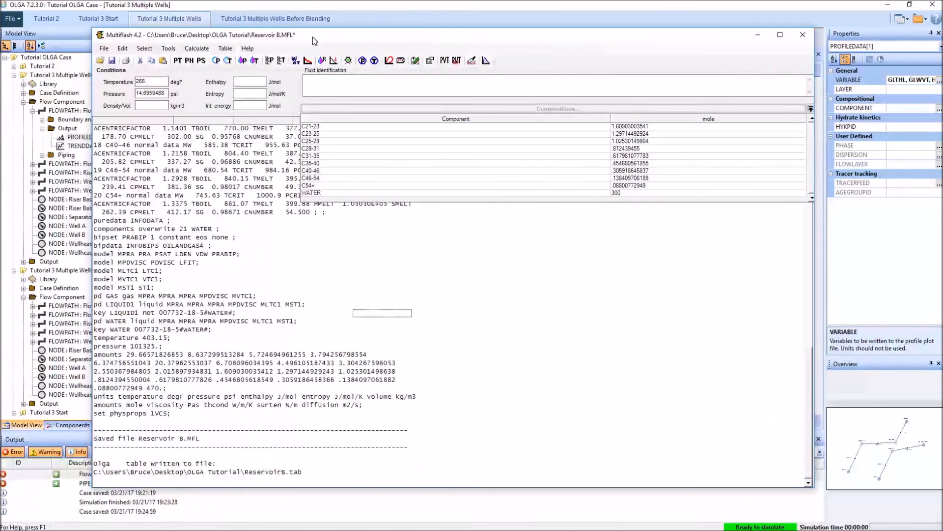
left_click(170, 50)
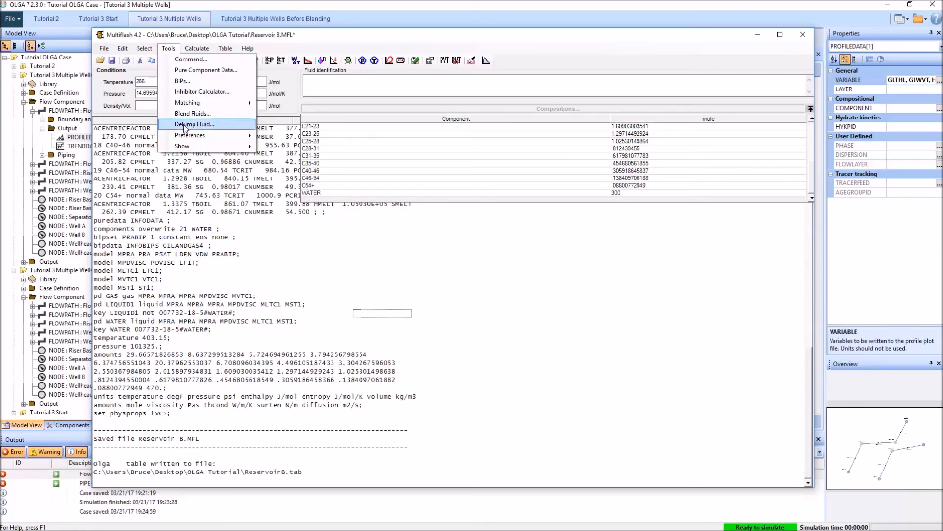
left_click(193, 113)
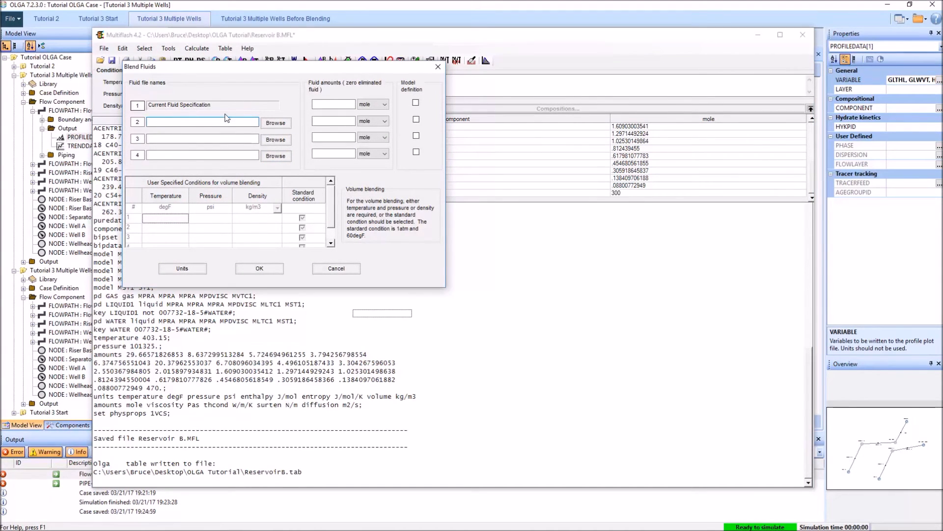
left_click(282, 126)
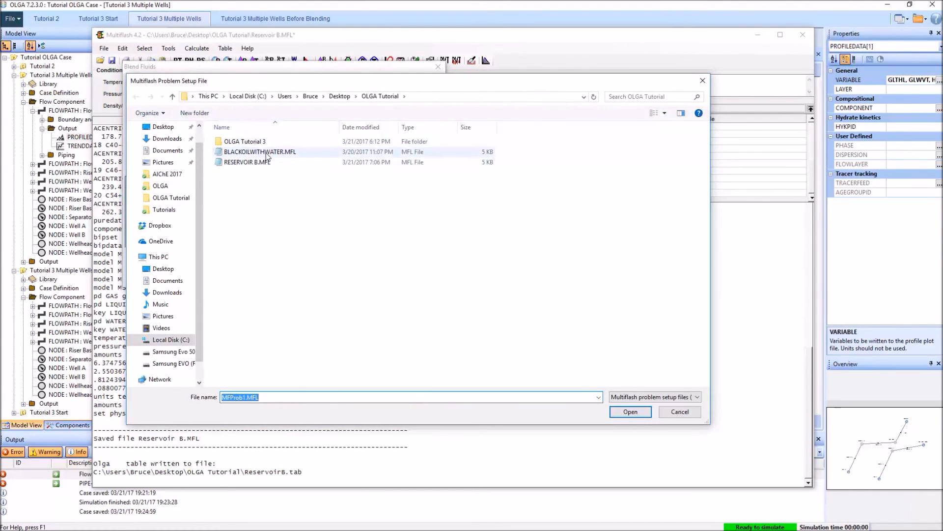
left_click(357, 153)
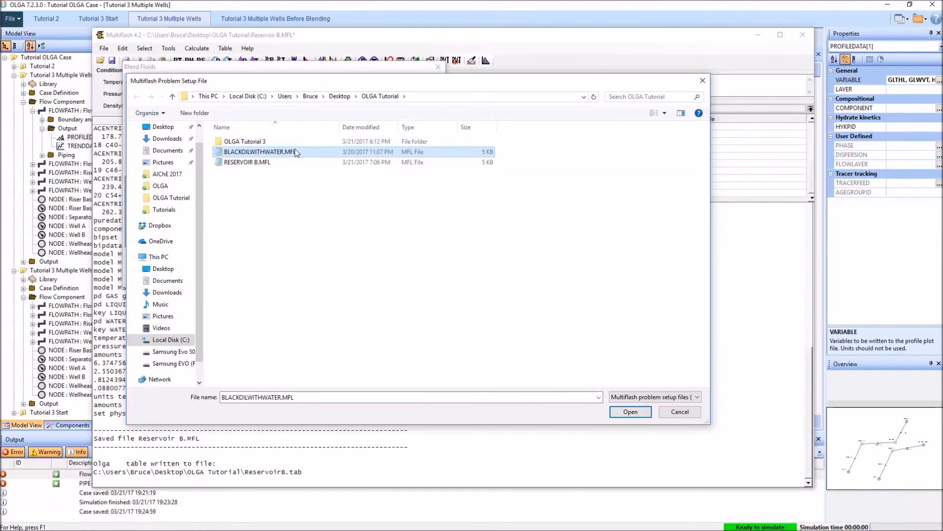
left_click(625, 414)
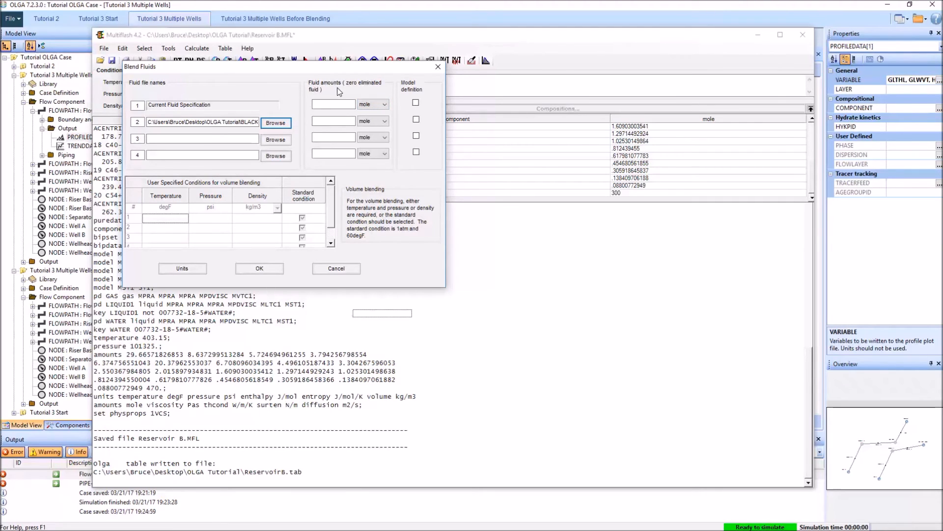
Step: Set the amount units of both fluids in the blend to kg
left_click(372, 104)
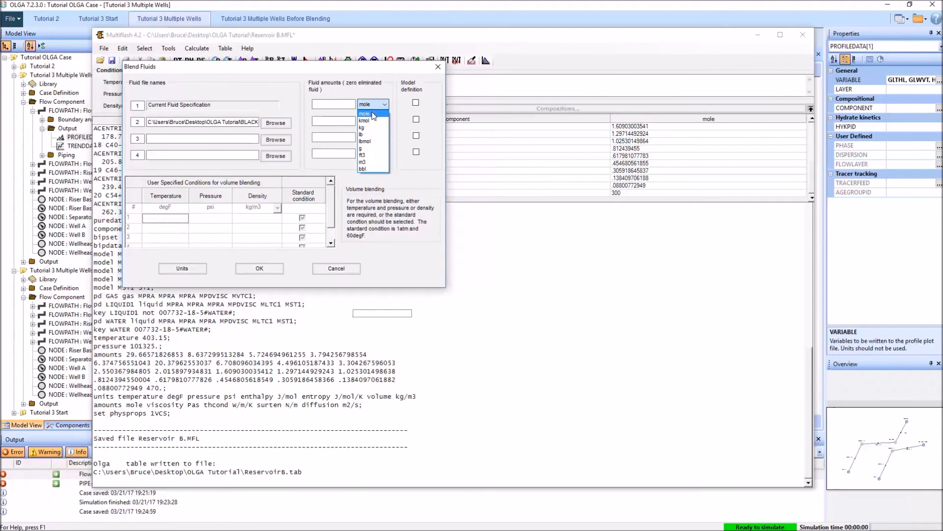
left_click(371, 128)
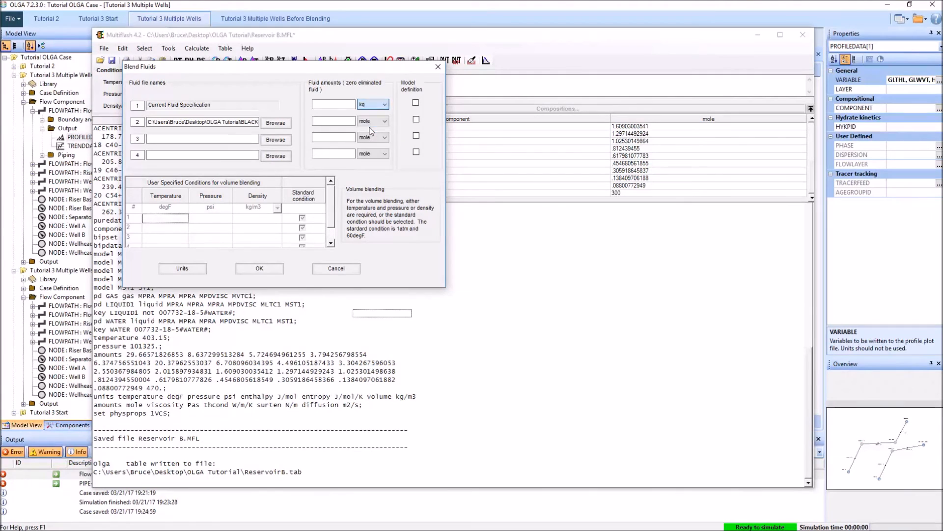
left_click(377, 122)
left_click(375, 146)
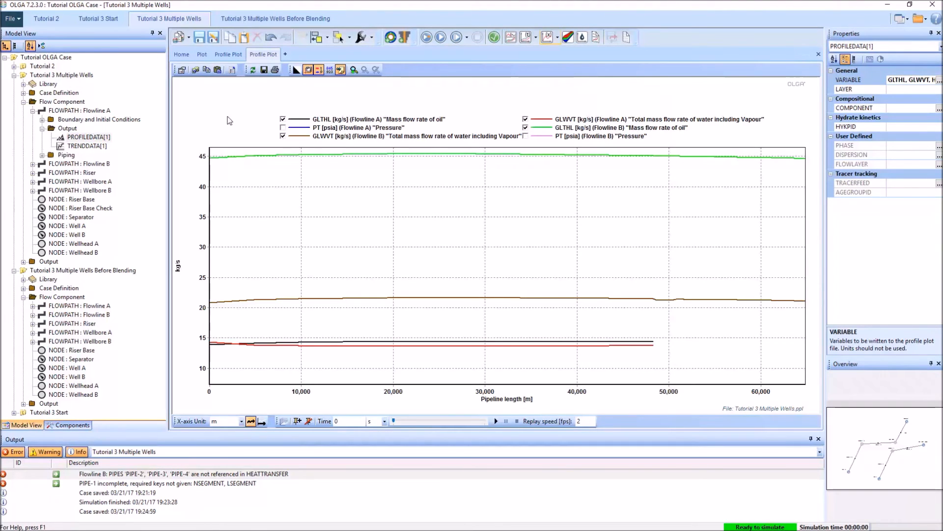
Step: Switch to OLGA, enable Track Values on the profile plot, and read the oil and water mass flow rates along both flowlines
right_click(210, 99)
mouse_move(228, 126)
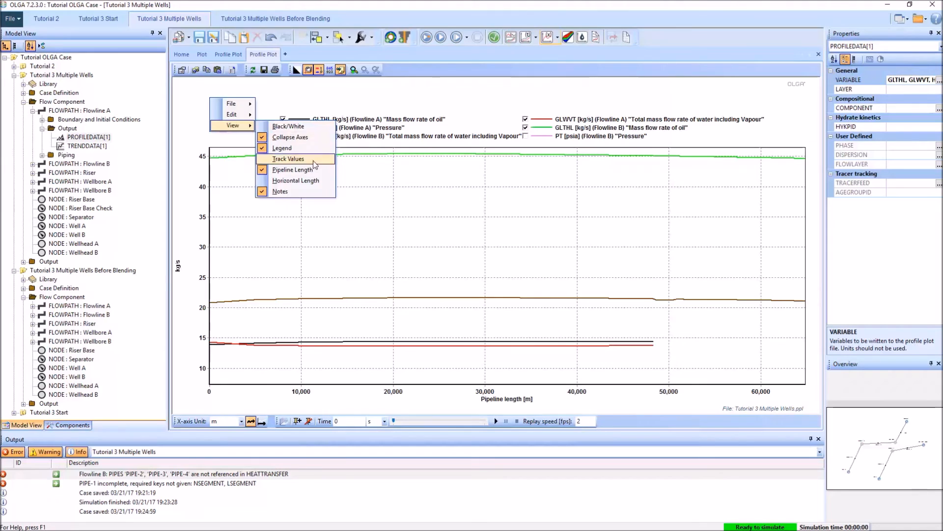
left_click(288, 159)
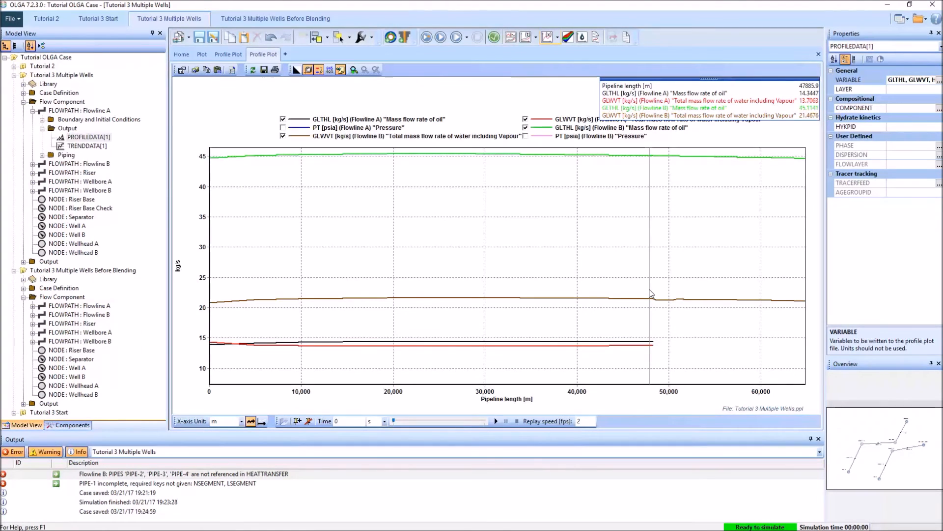
left_click_drag(651, 294, 243, 293)
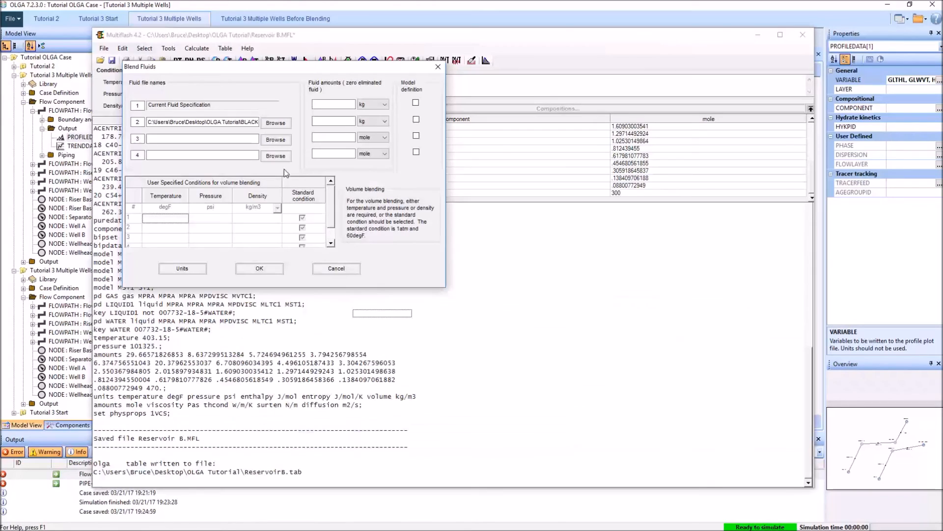
Step: In Multiflash, set the blend amounts to 66 kg of the current fluid and 27 kg of the second, and overwrite the current fluid
left_click(342, 105)
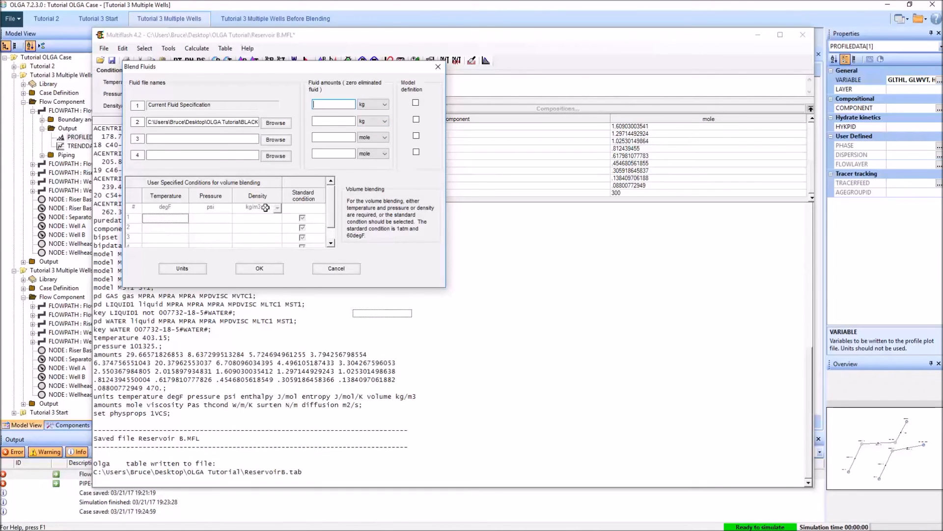
type("66")
key("Tab")
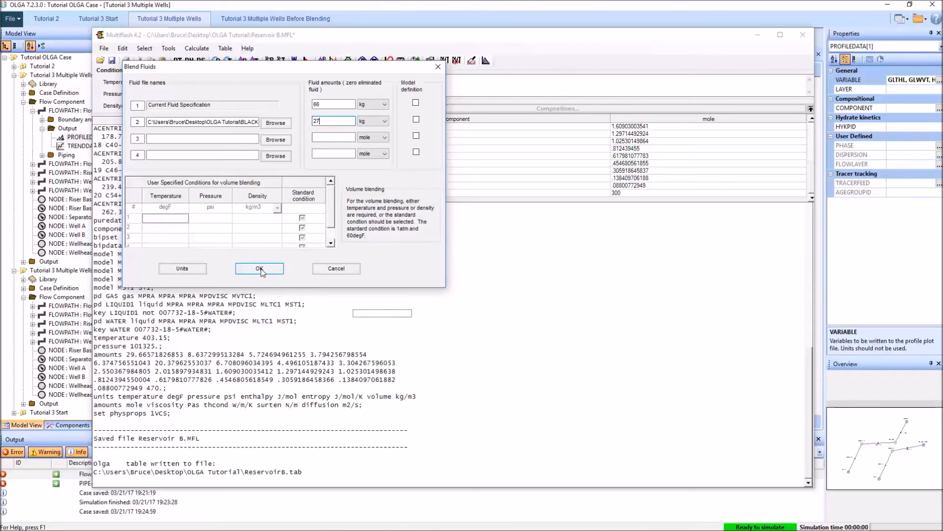
left_click(260, 269)
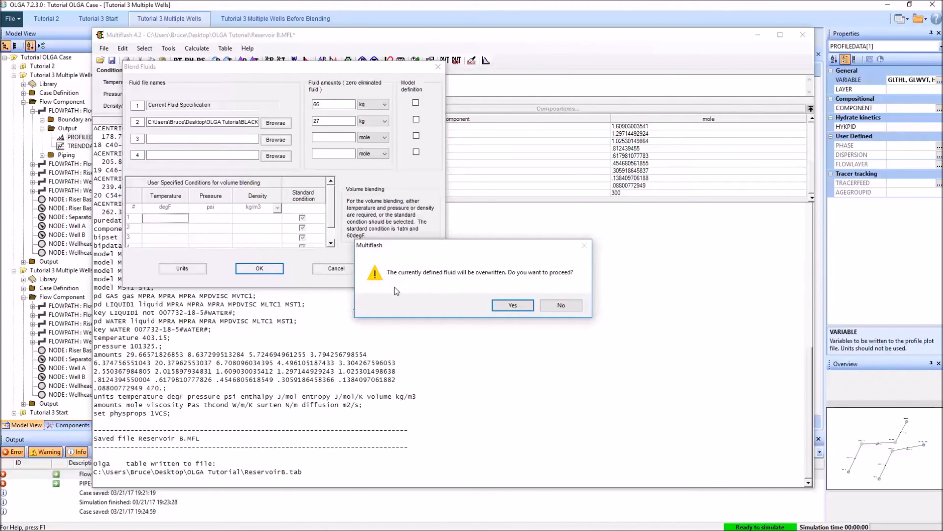
left_click(518, 306)
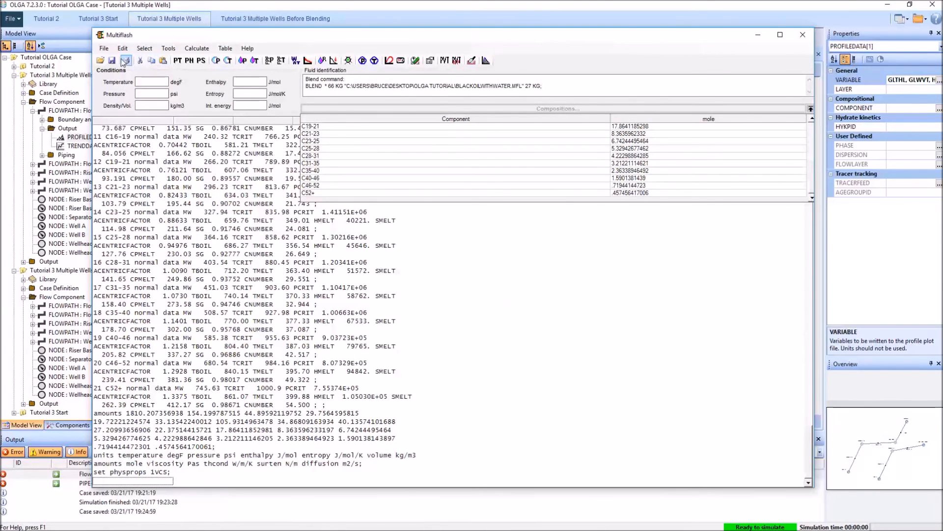
Step: Save the blended fluid's problem setup as Reservoir AB Blended in the OLGA Tutorial folder
left_click(107, 50)
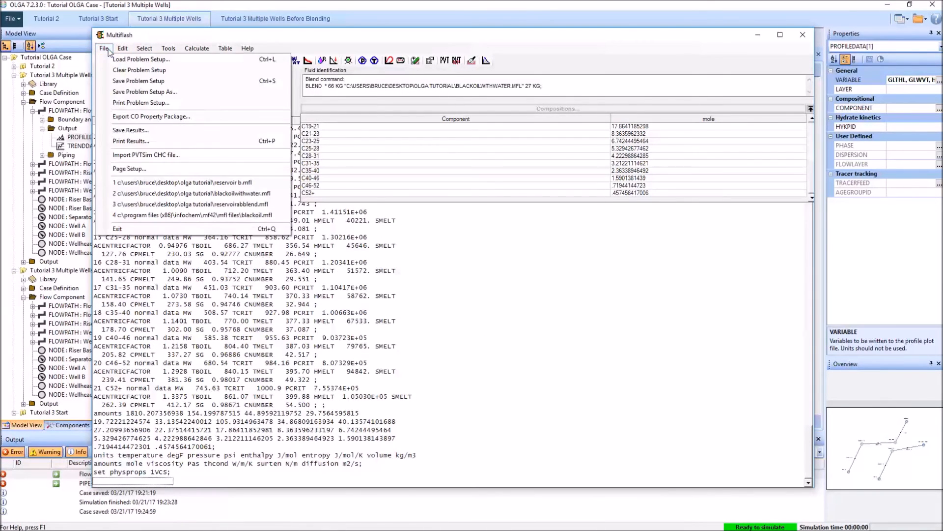
left_click(151, 92)
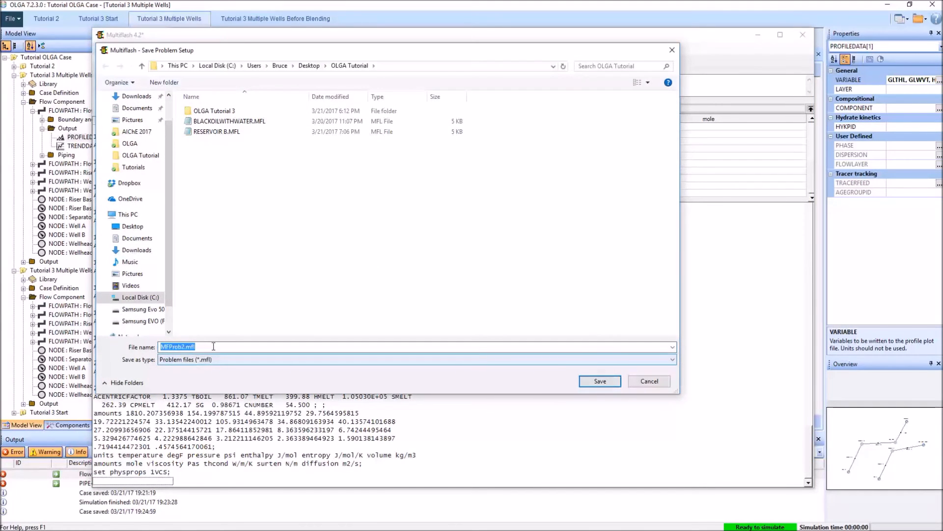
type("Re")
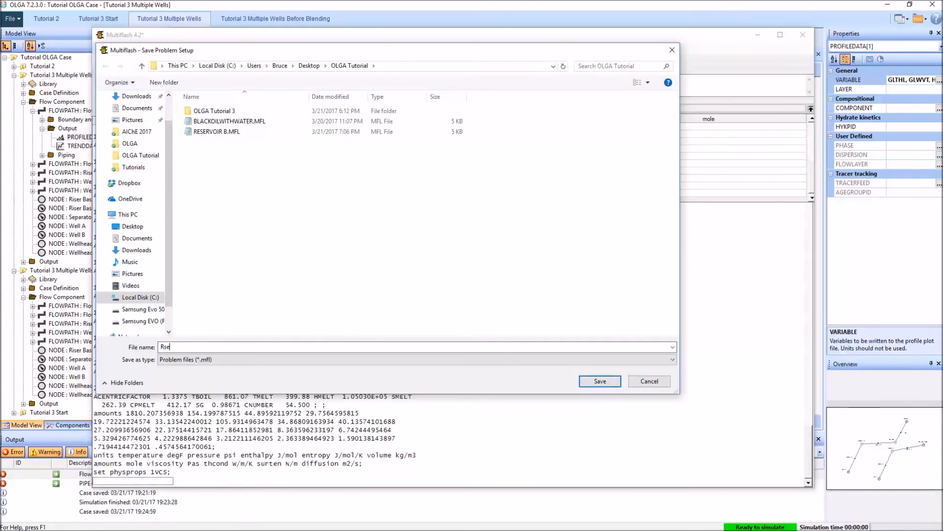
type("servoir AB Blended")
key("Return")
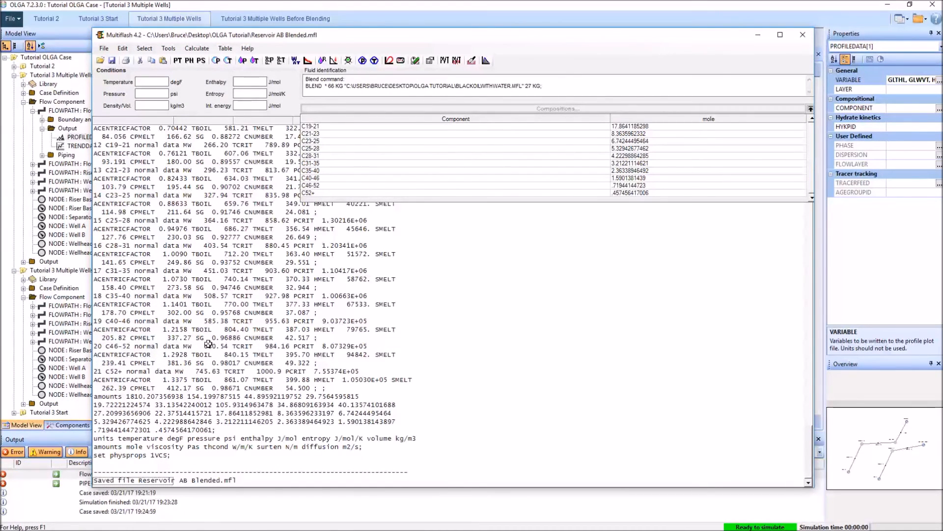
Step: Set up an OLGA PVT table with output file ABBlended.tab and fluid ID ABBlend
left_click(225, 49)
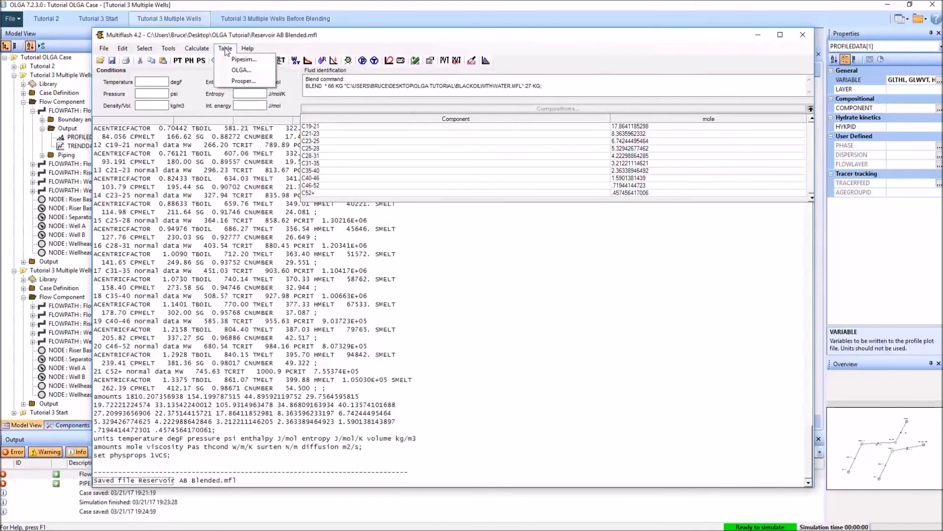
left_click(244, 73)
left_click(488, 142)
type("ABBlended")
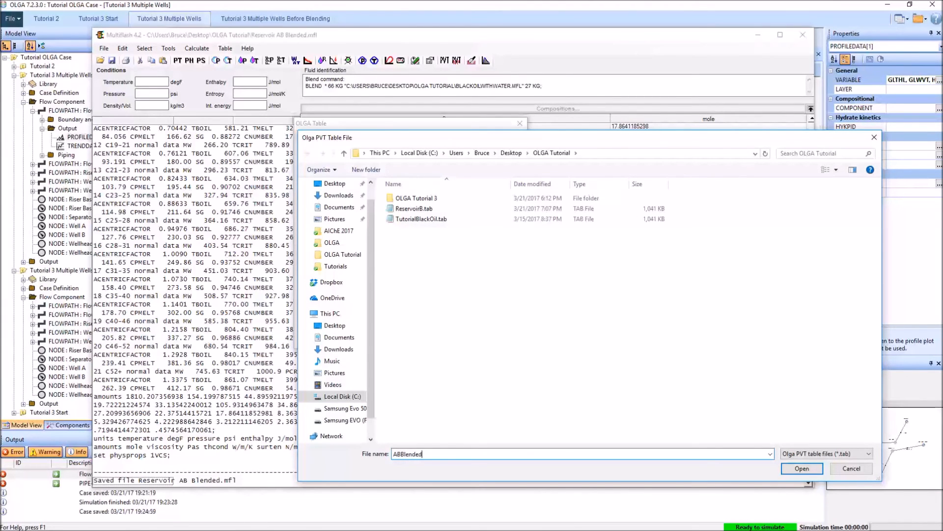
key("Return")
left_click(429, 155)
type("ABBlend")
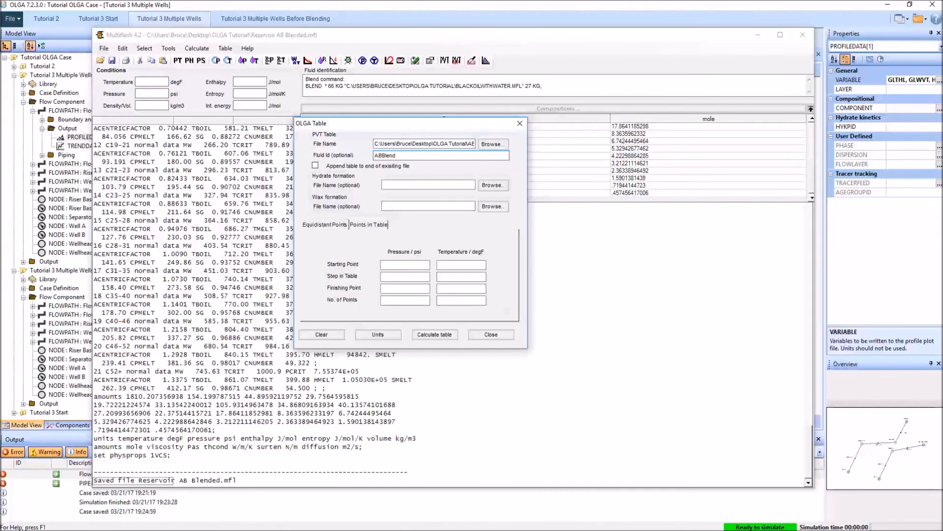
Step: Define the table grid from 100 to 2000 psi and -10 to 300 degF, with 50 pressure and 50 temperature points
left_click(411, 265)
left_click(400, 289)
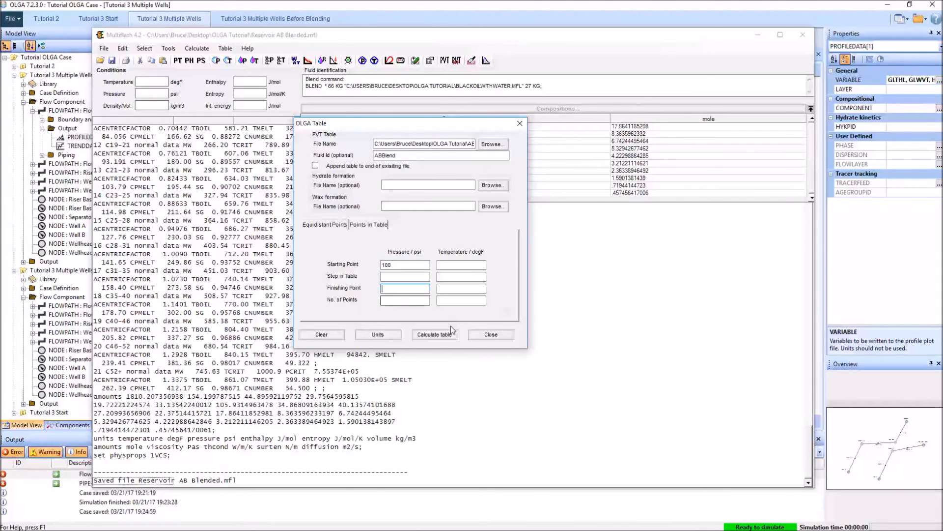
type("2000")
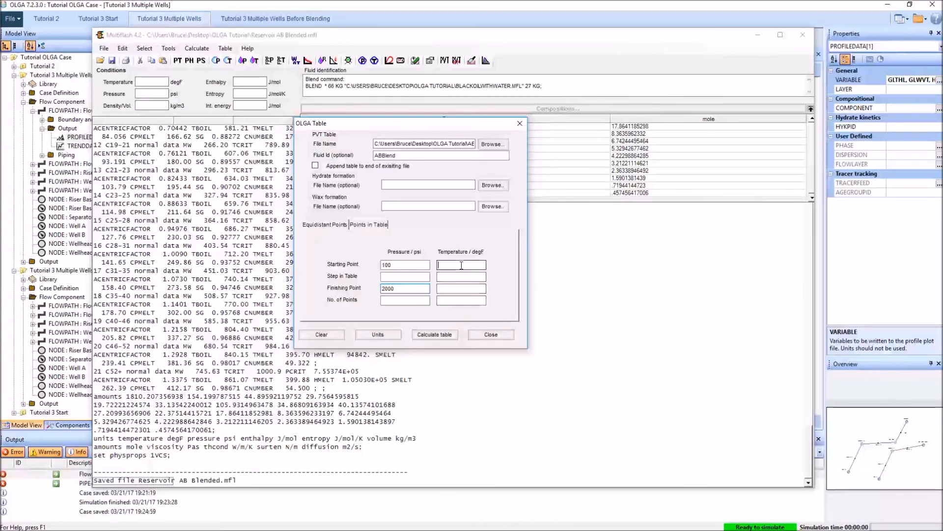
left_click(384, 301)
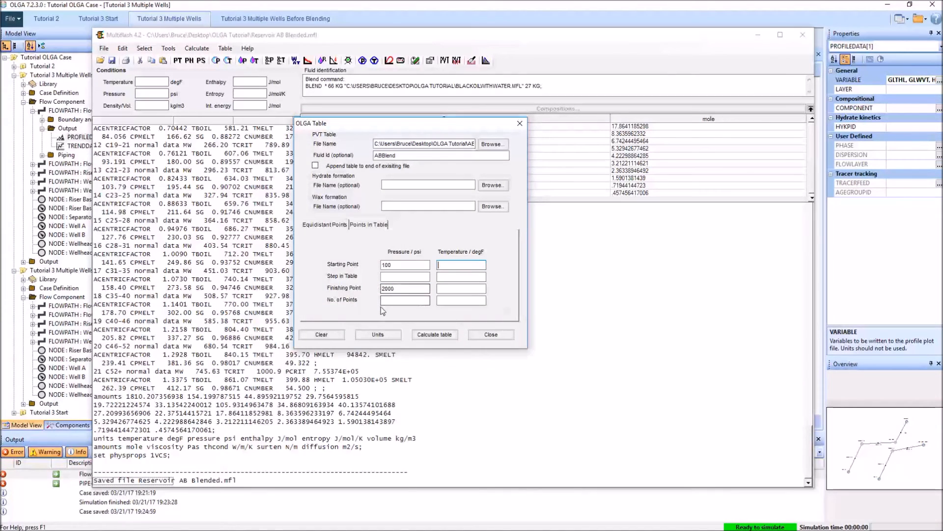
type("-10")
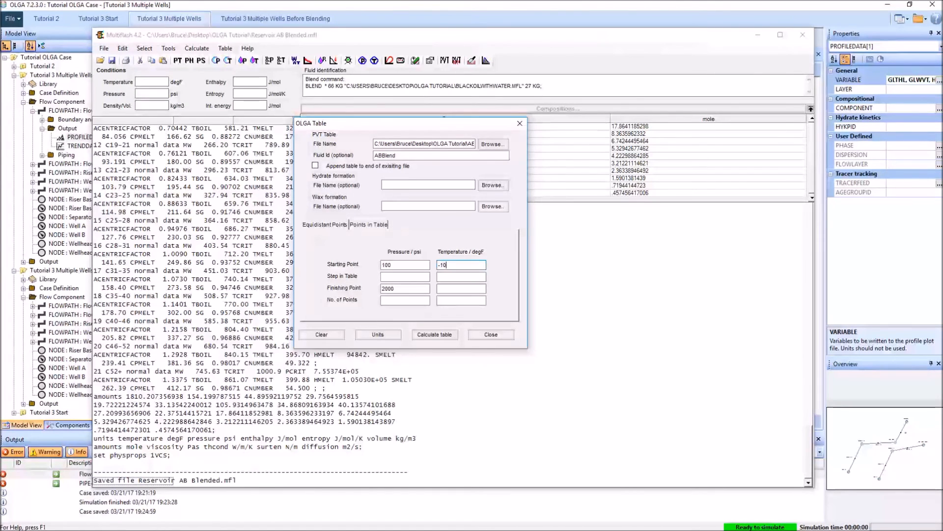
left_click(479, 289)
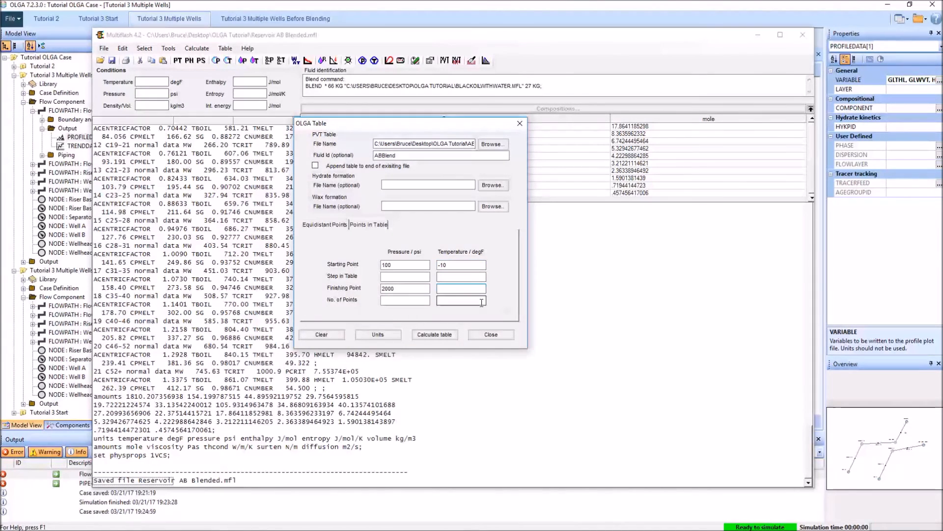
key("BackSpace")
key("BackSpace")
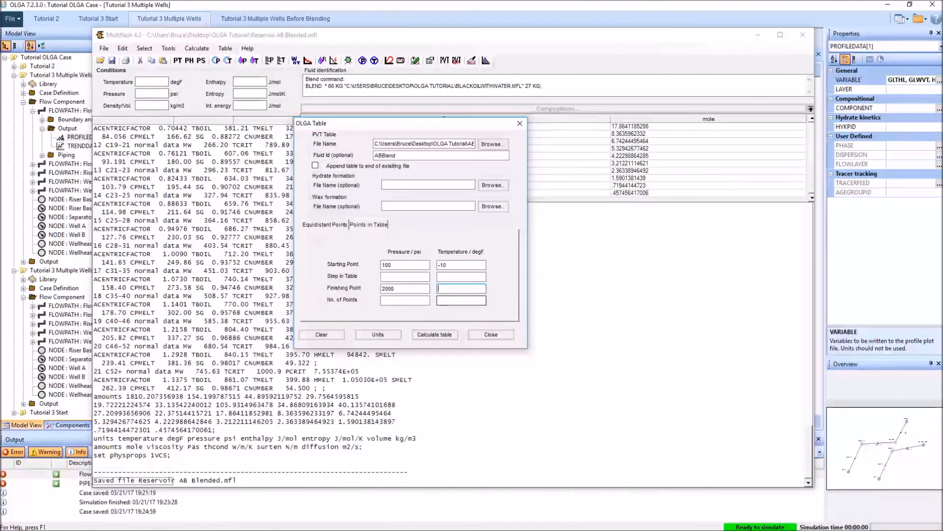
type("300")
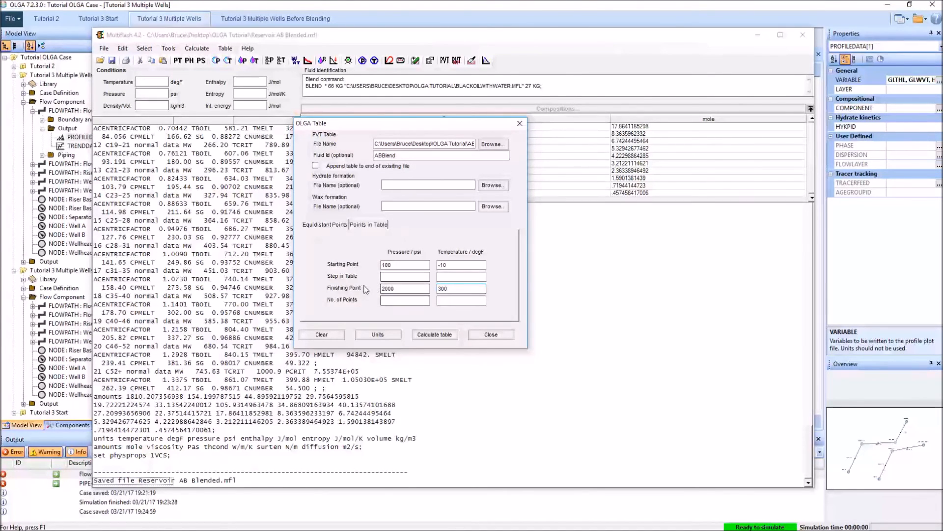
left_click(414, 299)
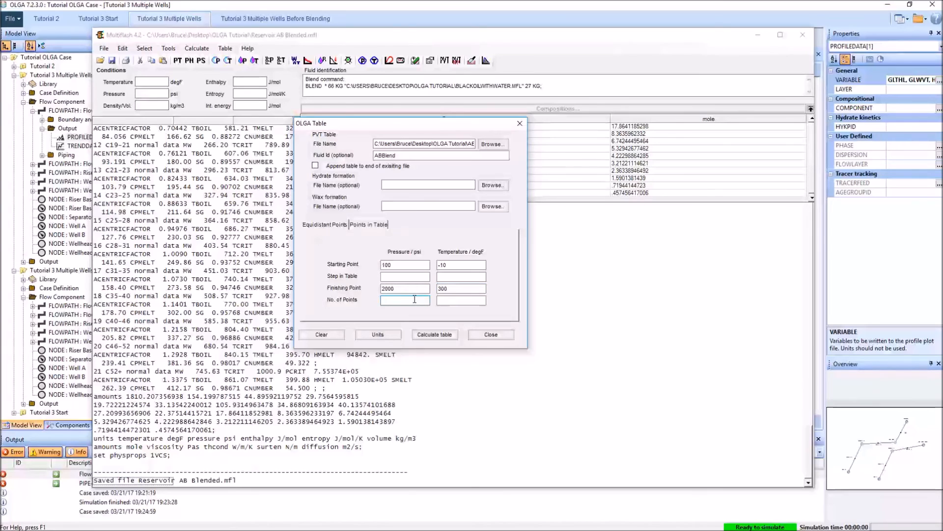
left_click(473, 300)
Step: Try to calculate the OLGA table, and close the table setup
left_click(439, 335)
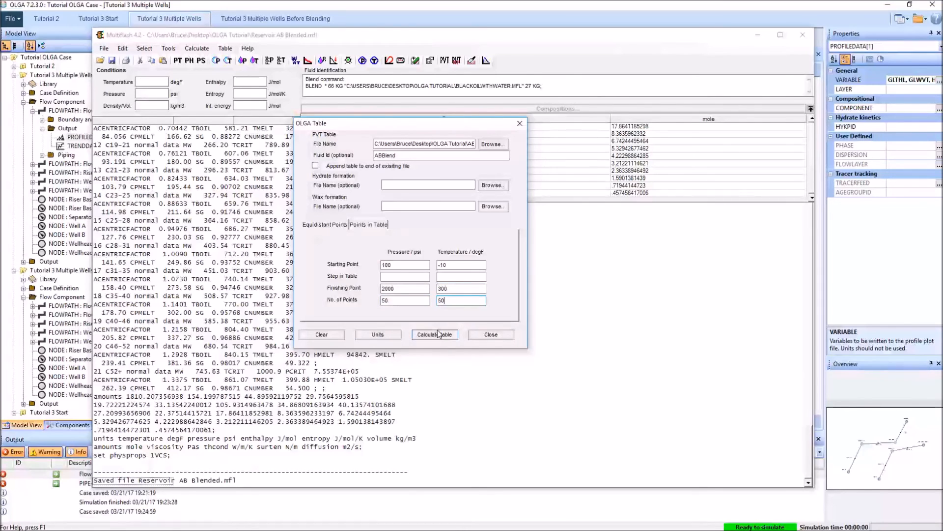
left_click(513, 306)
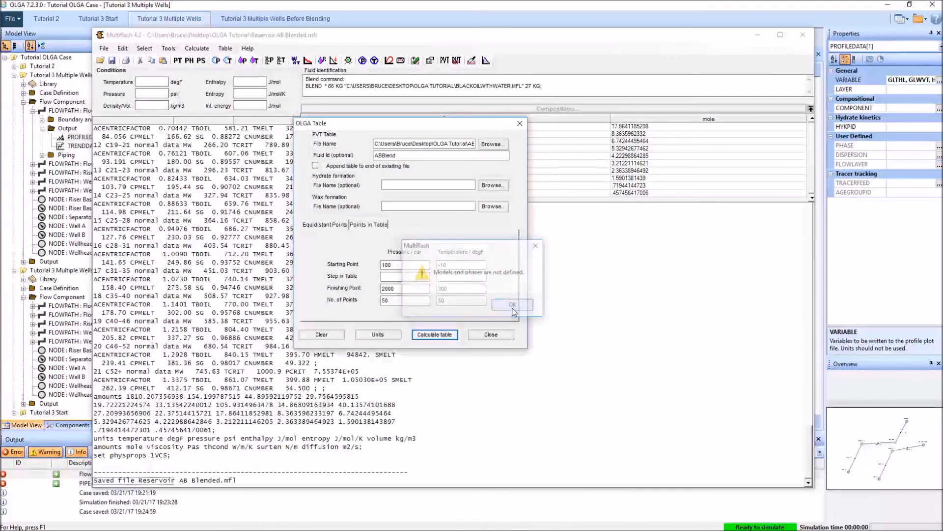
left_click(435, 335)
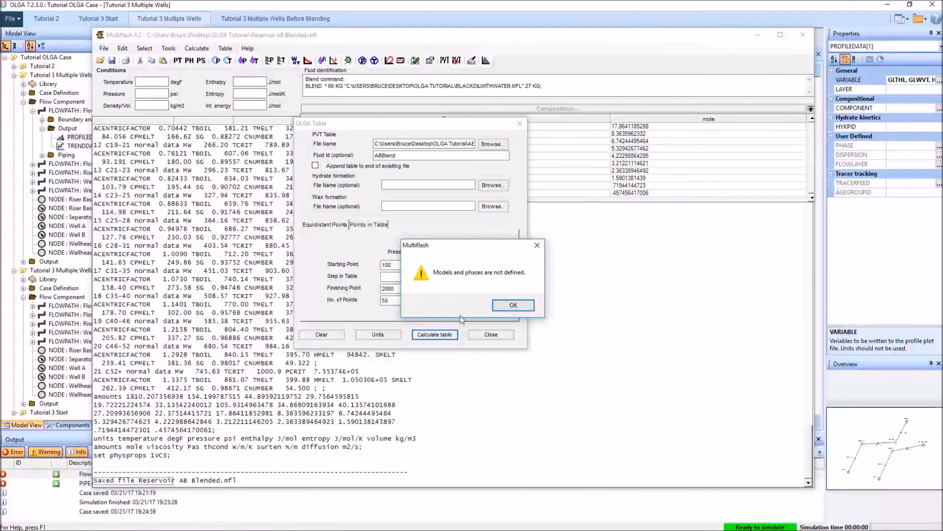
left_click(512, 307)
left_click(490, 335)
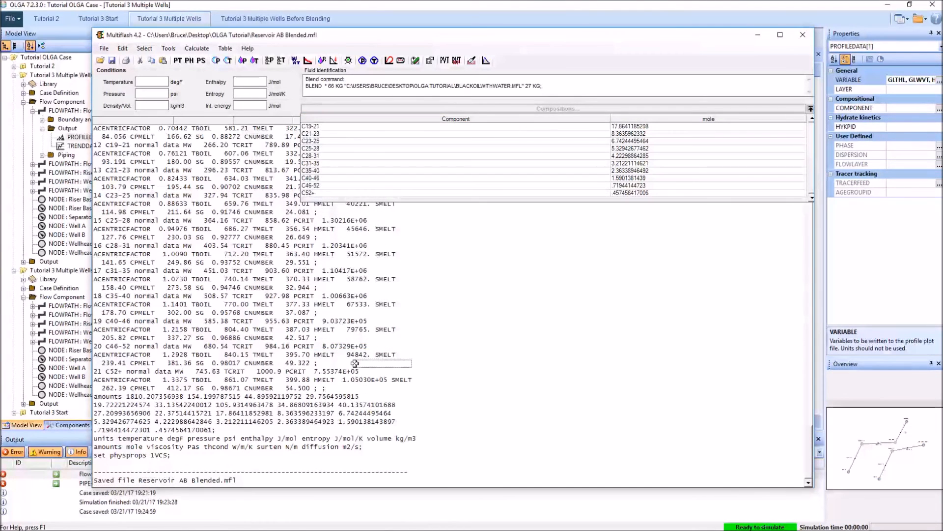
Step: Define the PR (Advanced) model set with Pedersen viscosity, mixing rules for thermal conductivity and surface tension, and the Liquid2 phase excluded
left_click(145, 48)
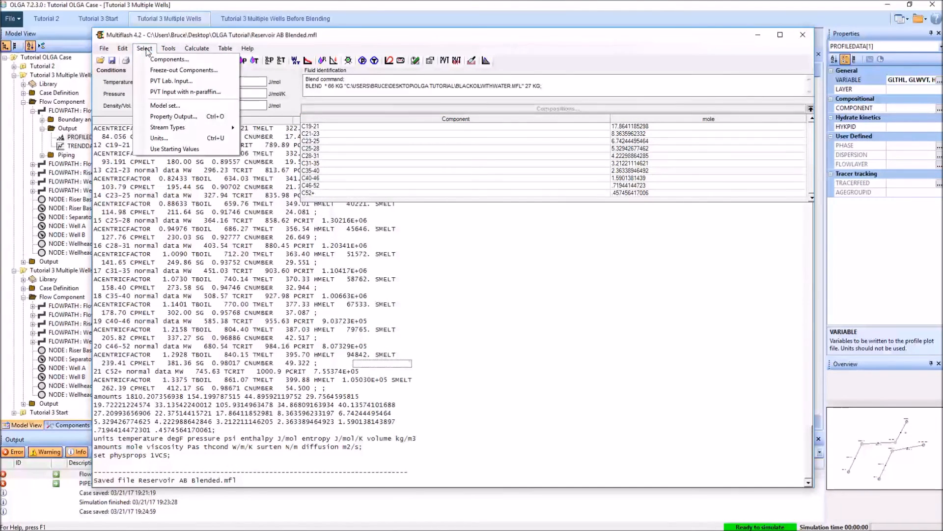
left_click(166, 116)
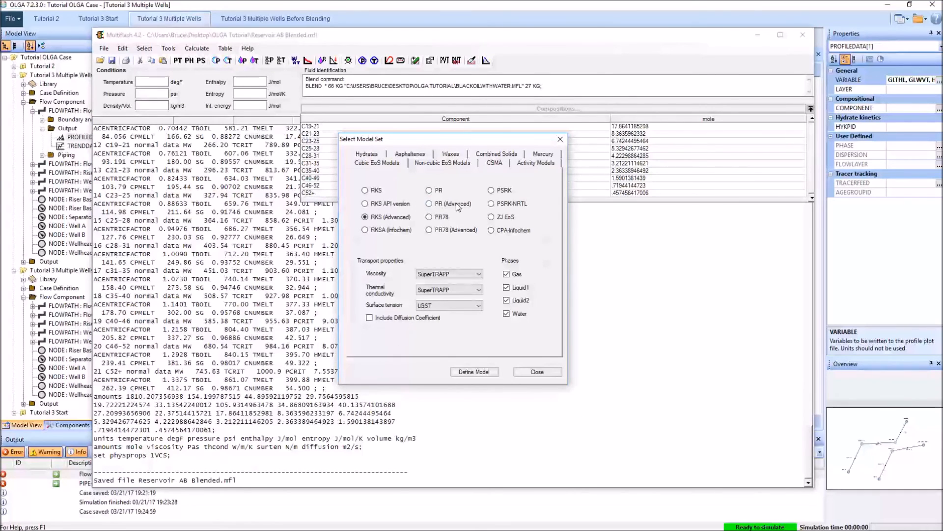
left_click(461, 275)
left_click(457, 295)
left_click(457, 289)
left_click(458, 305)
left_click(456, 305)
left_click(453, 321)
left_click(522, 301)
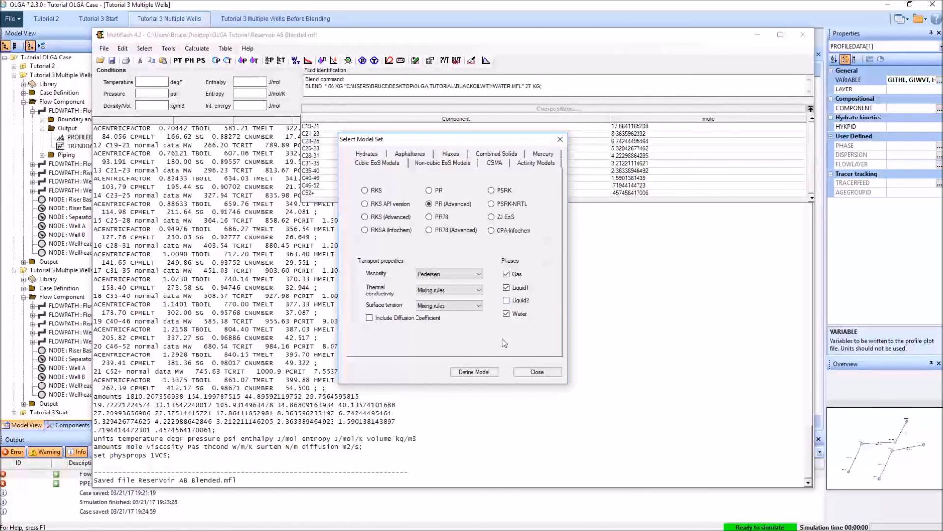
left_click(474, 372)
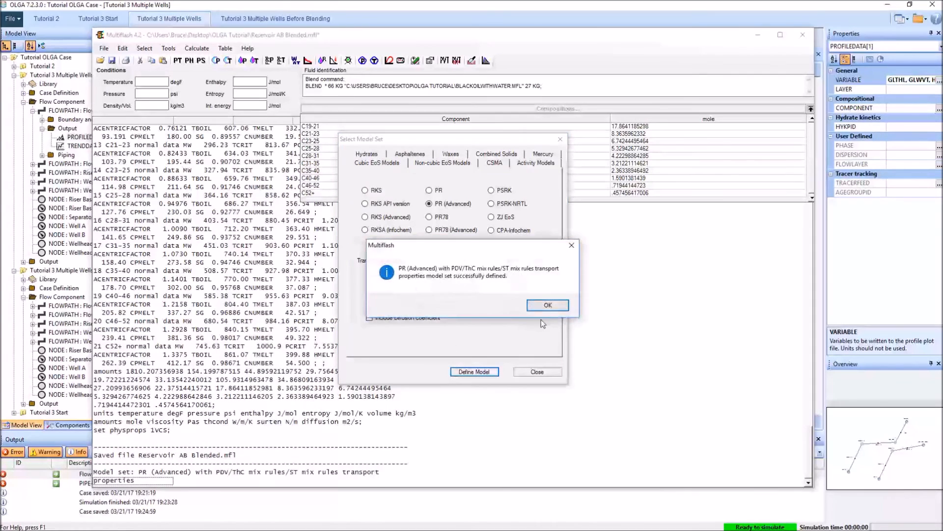
left_click(553, 305)
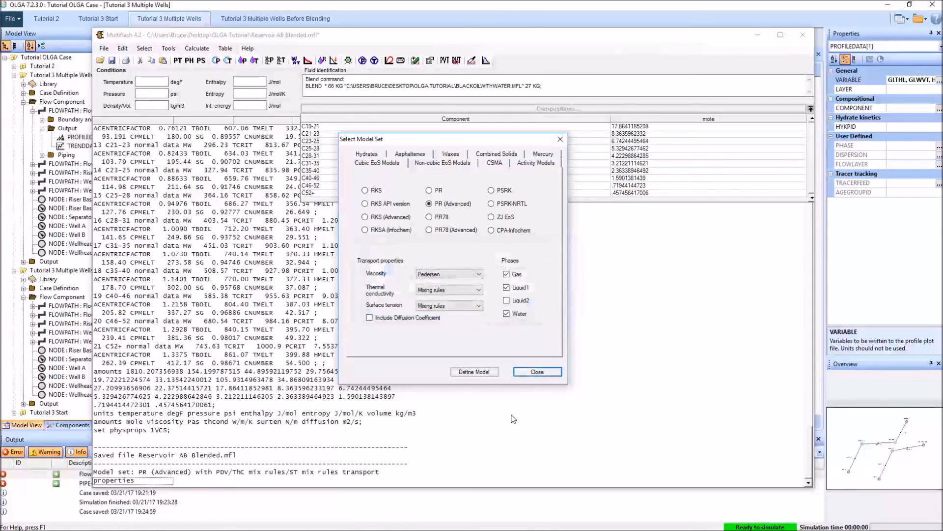
left_click(537, 372)
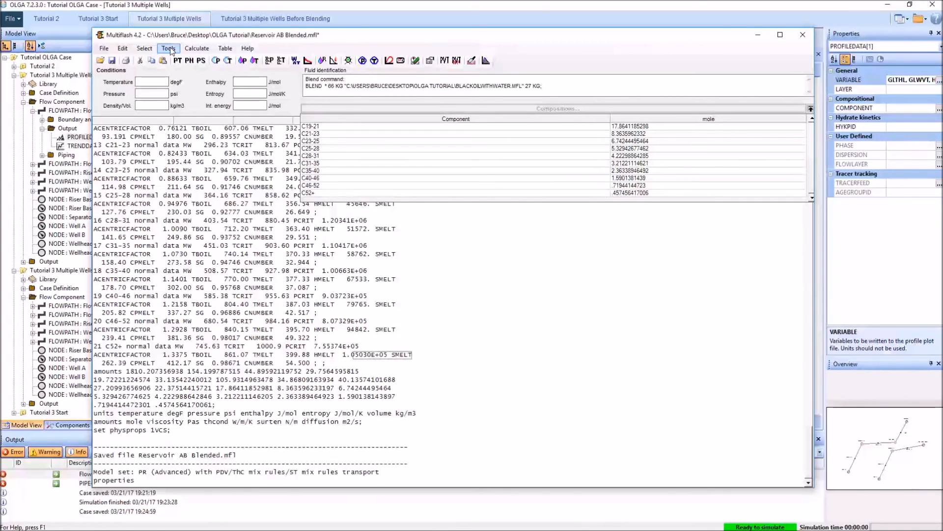
Step: Reopen the OLGA table setup, calculate the ABBlend table with the entered settings, and close it
left_click(197, 48)
left_click(240, 68)
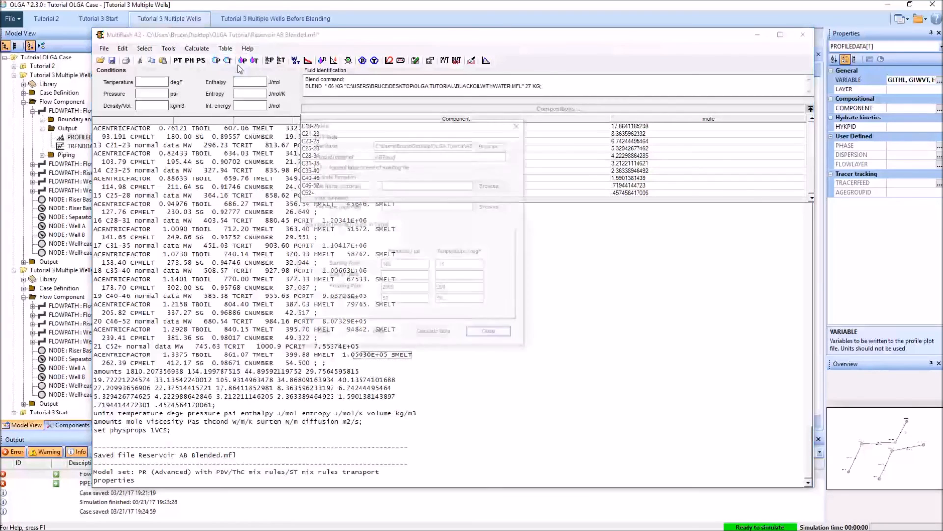
left_click(435, 334)
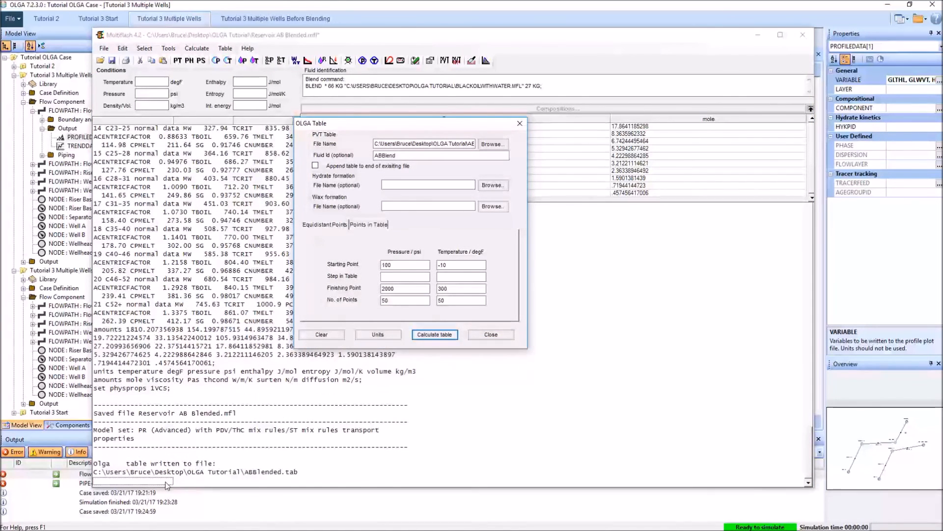
left_click(521, 124)
Step: Switch to OLGA and show the case definition of the Tutorial 3 Multiple Wells Before Blending case
left_click(466, 25)
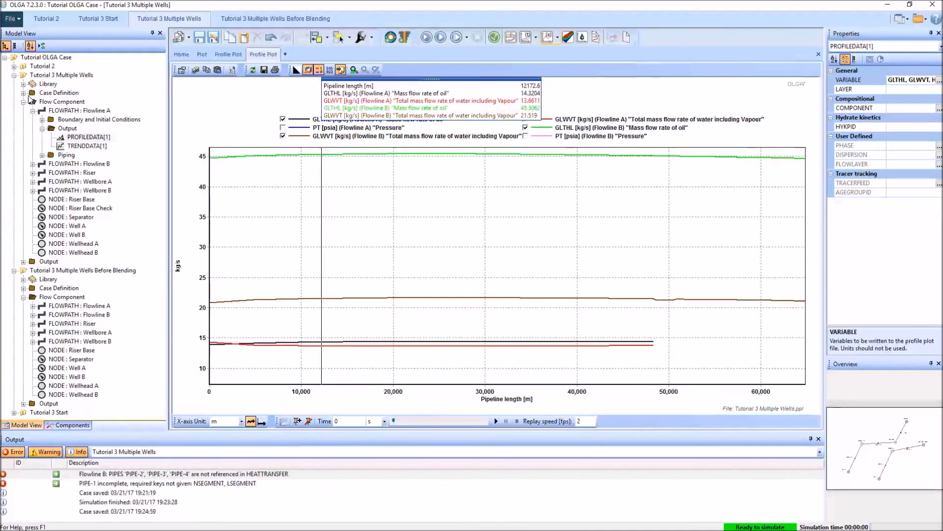
left_click(14, 75)
left_click(275, 19)
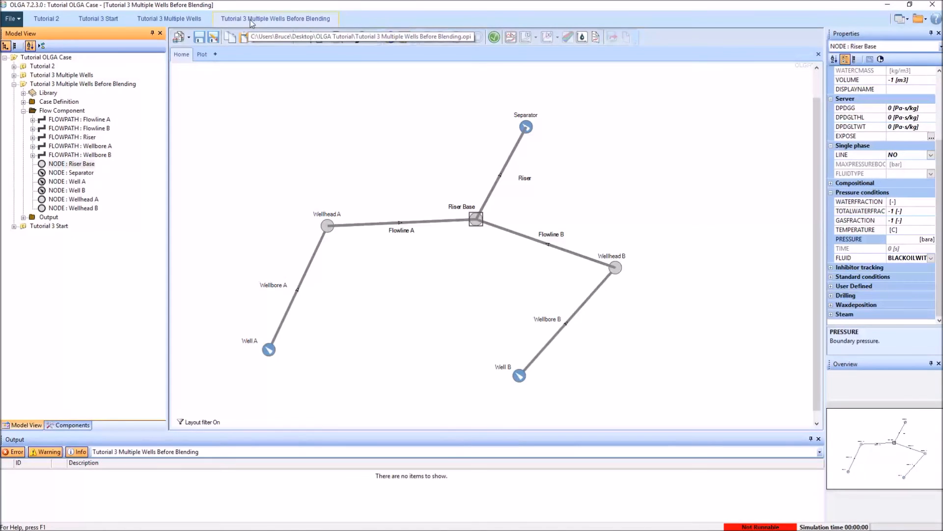
left_click(23, 102)
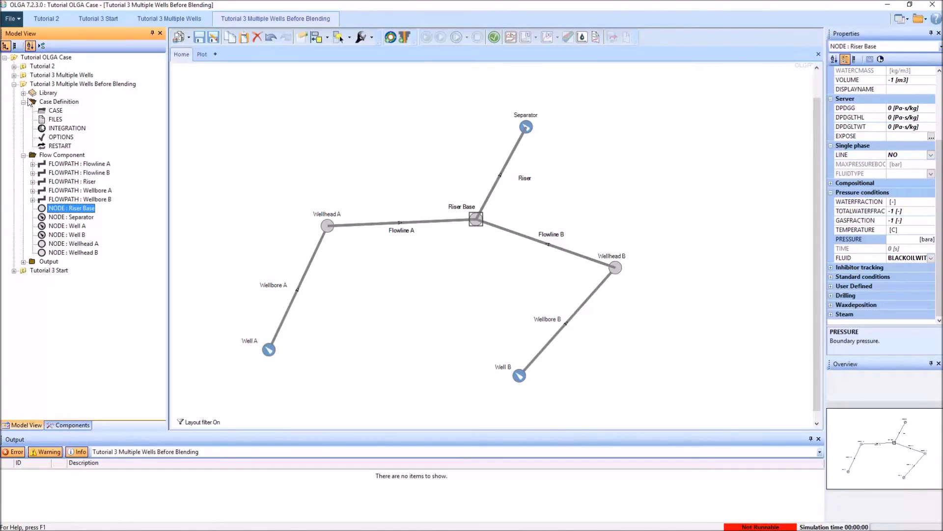
Step: Add ABBlended.tab to the PVT files of the Tutorial 3 Multiple Wells Before Blending case
left_click(55, 119)
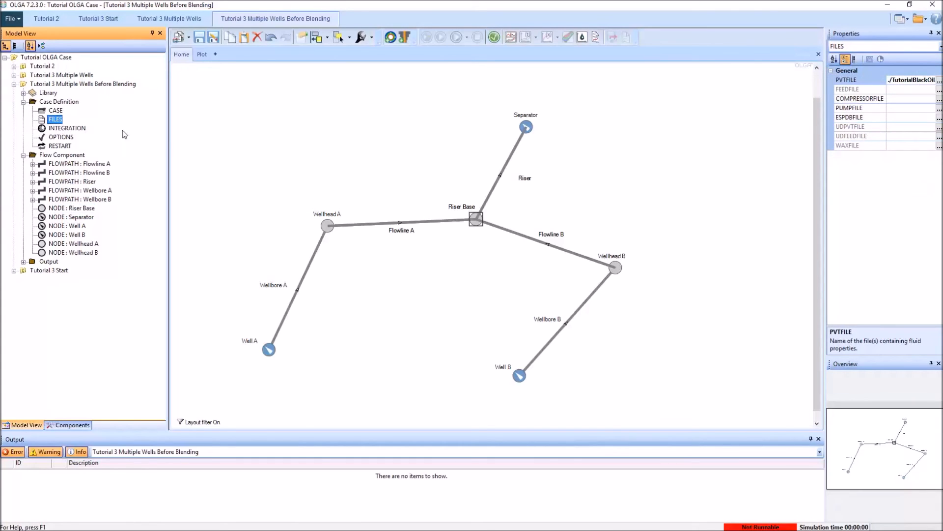
left_click(939, 79)
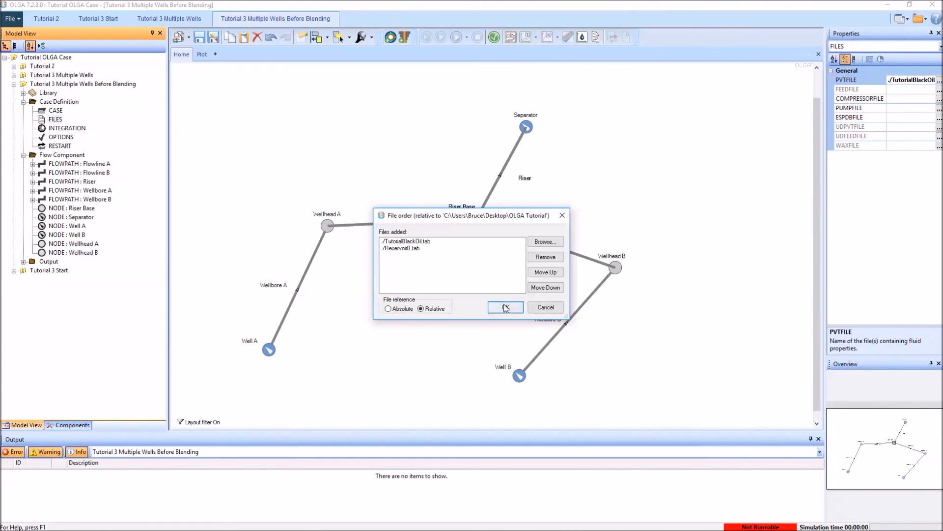
left_click(545, 243)
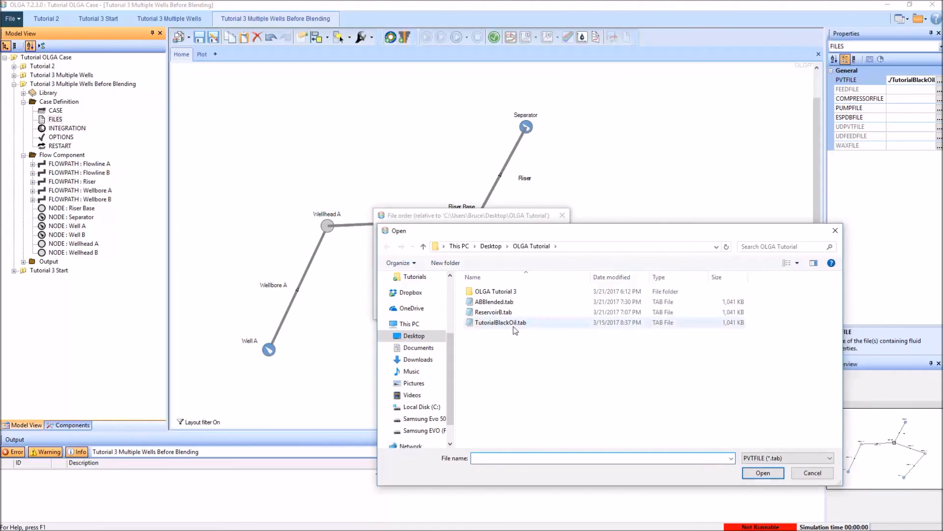
left_click(522, 305)
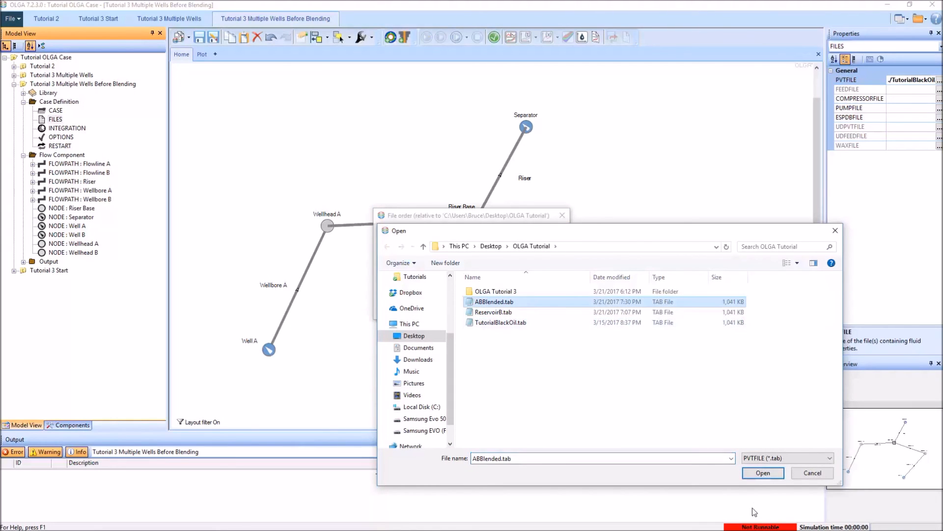
left_click(762, 474)
left_click(506, 307)
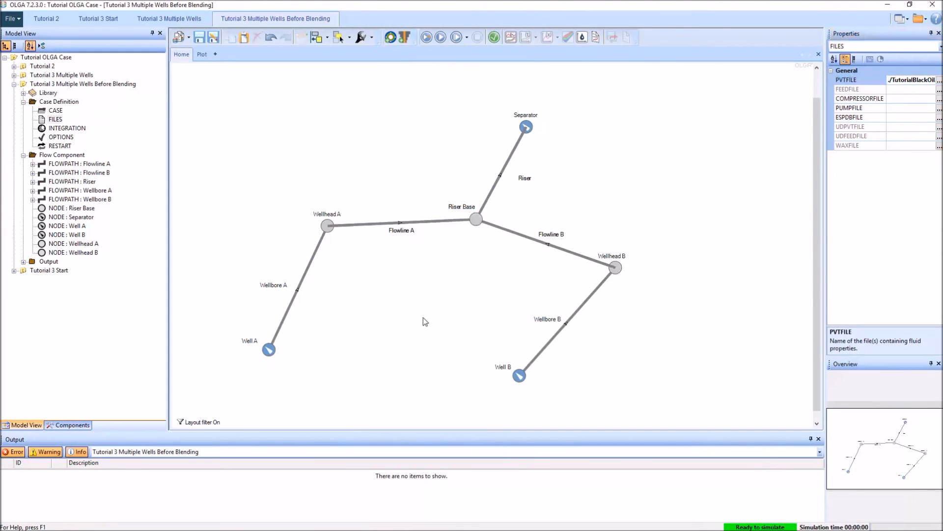
Step: Set the fluid of the Riser Base node and the Separator node to ABBLEND
left_click(476, 220)
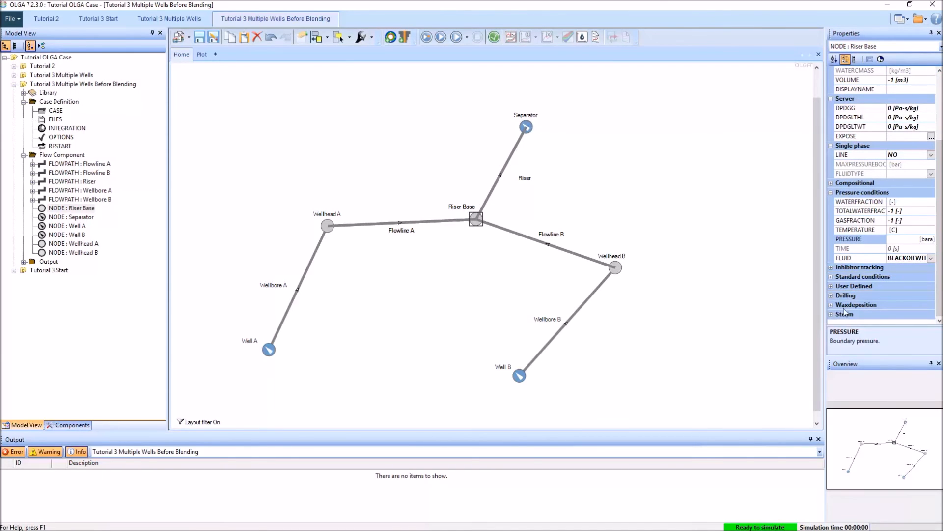
left_click(931, 257)
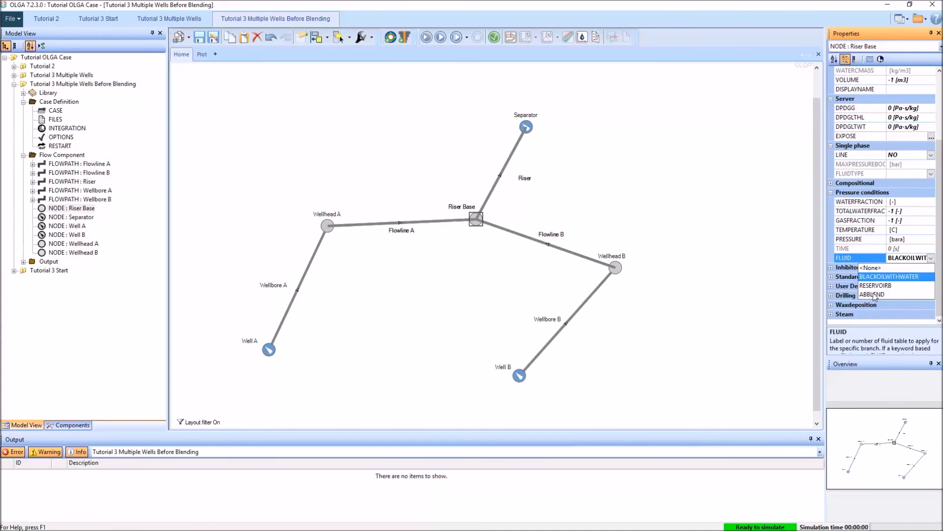
left_click(874, 294)
left_click(526, 117)
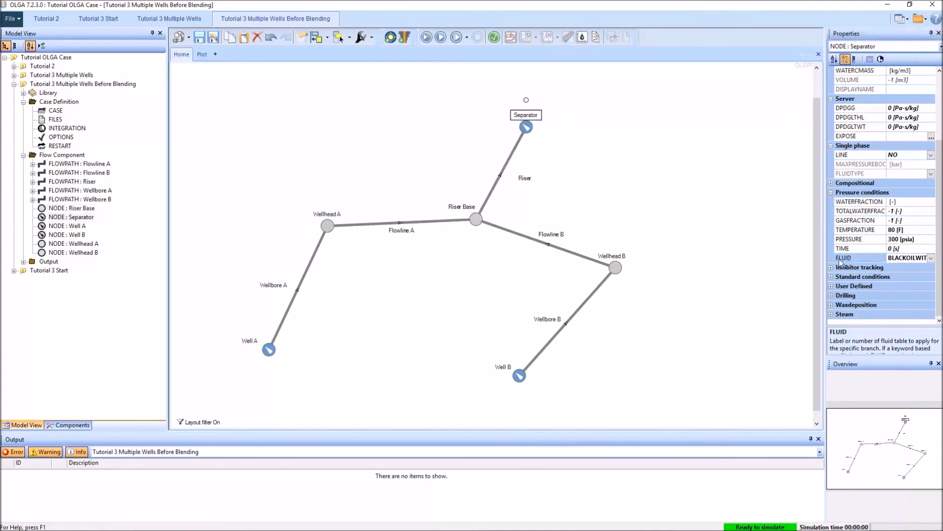
left_click(931, 257)
left_click(874, 295)
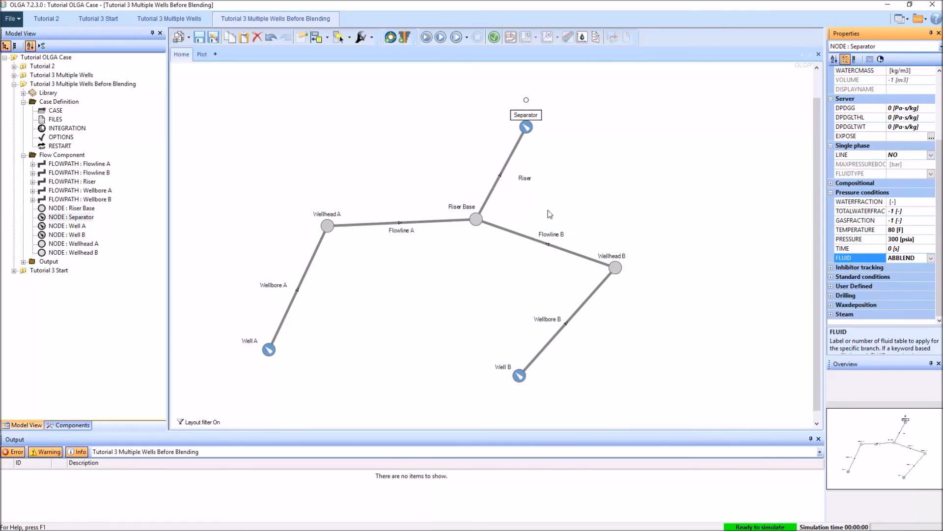
Step: Set the fluid of the Riser flowpath's branch to ABBLEND
left_click(33, 182)
left_click(42, 209)
left_click(76, 217)
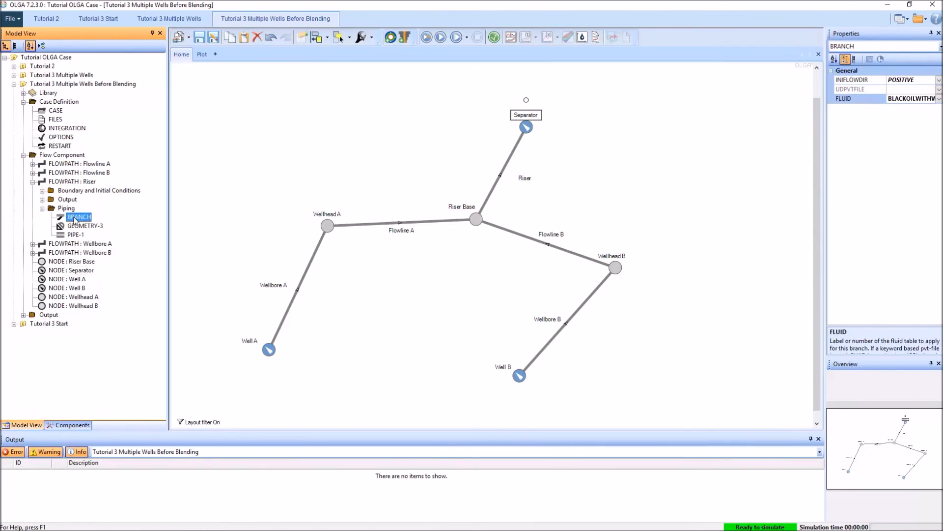
left_click(939, 98)
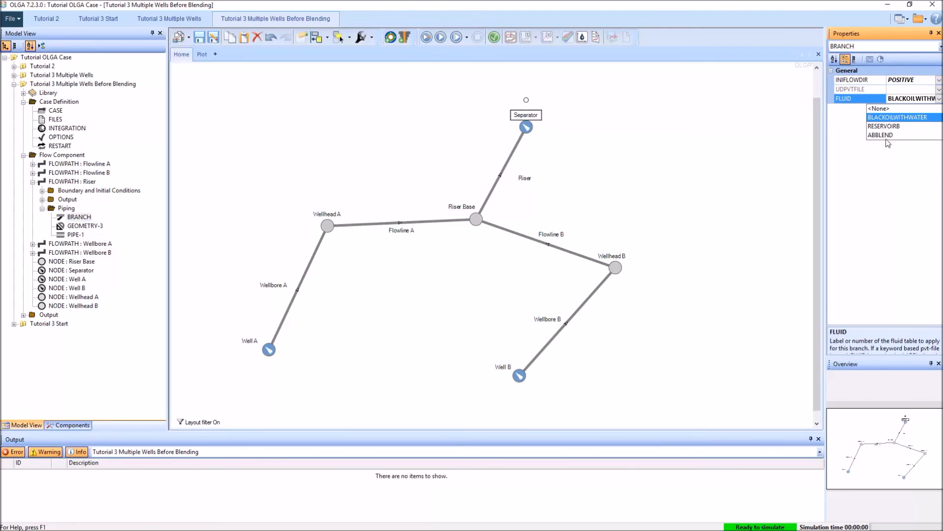
left_click(882, 136)
left_click(594, 179)
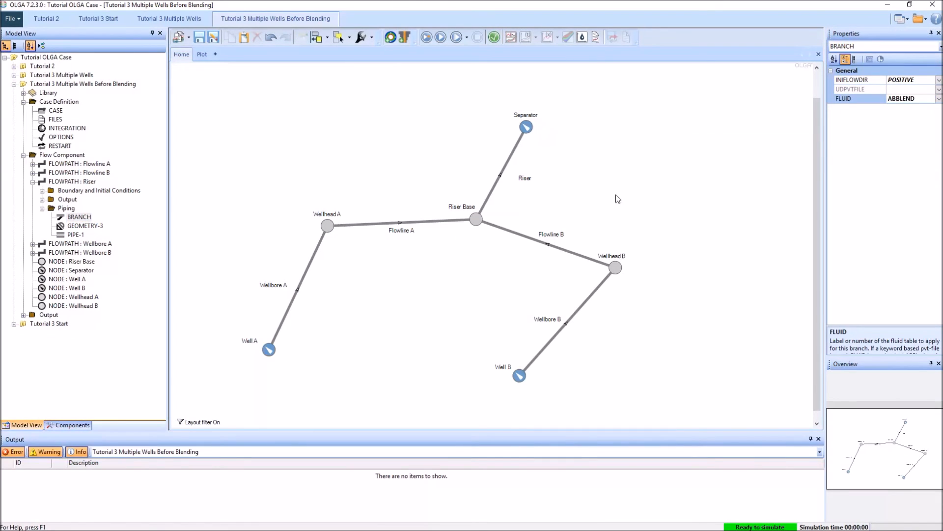
Step: Verify the Tutorial 3 Multiple Wells Before Blending case and run its simulation to completion
left_click(495, 39)
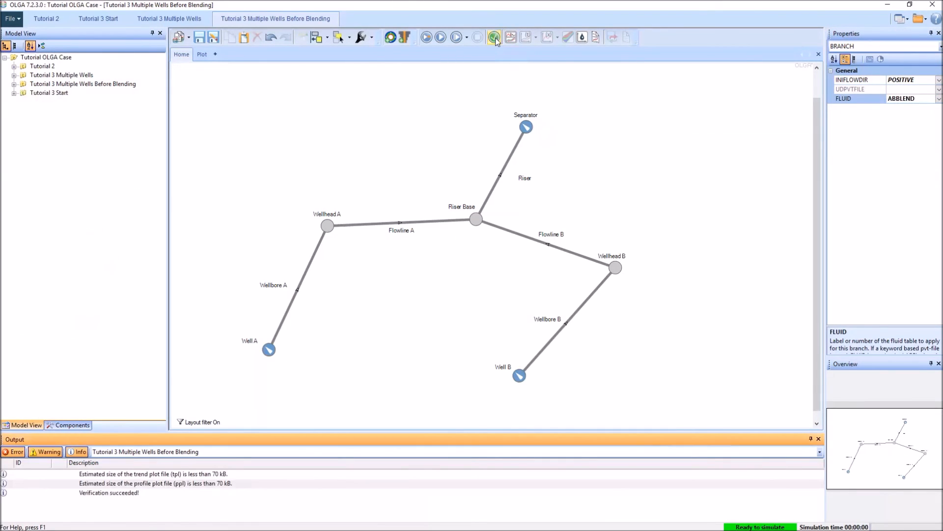
left_click(427, 42)
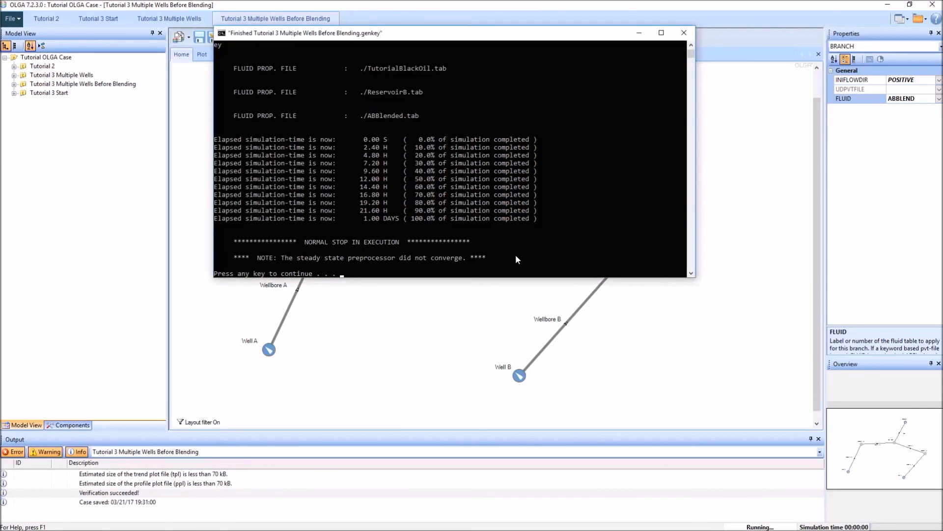
key("Return")
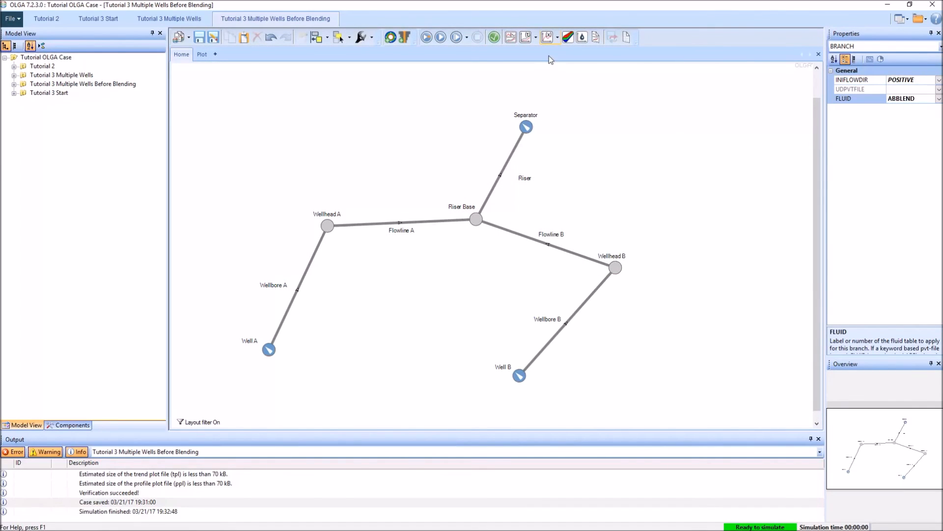
Step: Start a profile plot, filter the variables to Flowline A and Flowline B, and select PT for both flowlines
left_click(549, 39)
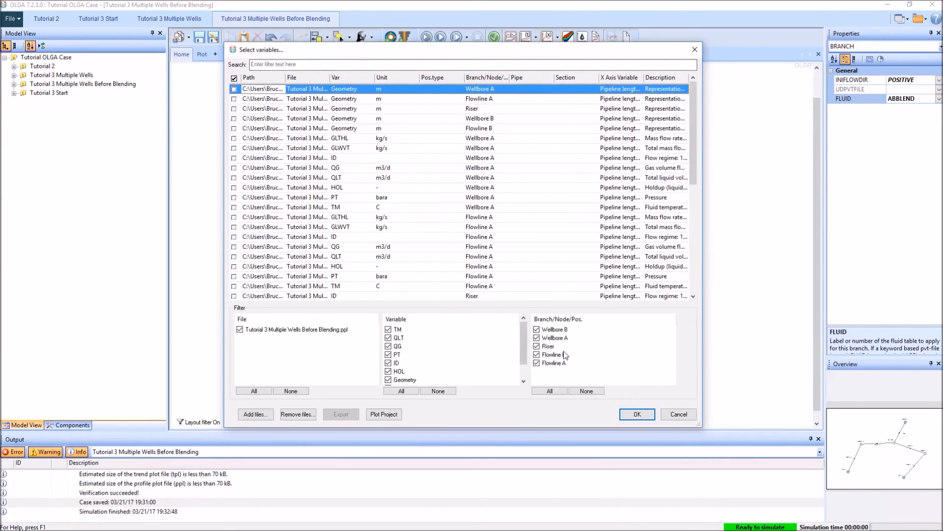
left_click(536, 347)
left_click(536, 338)
left_click(537, 330)
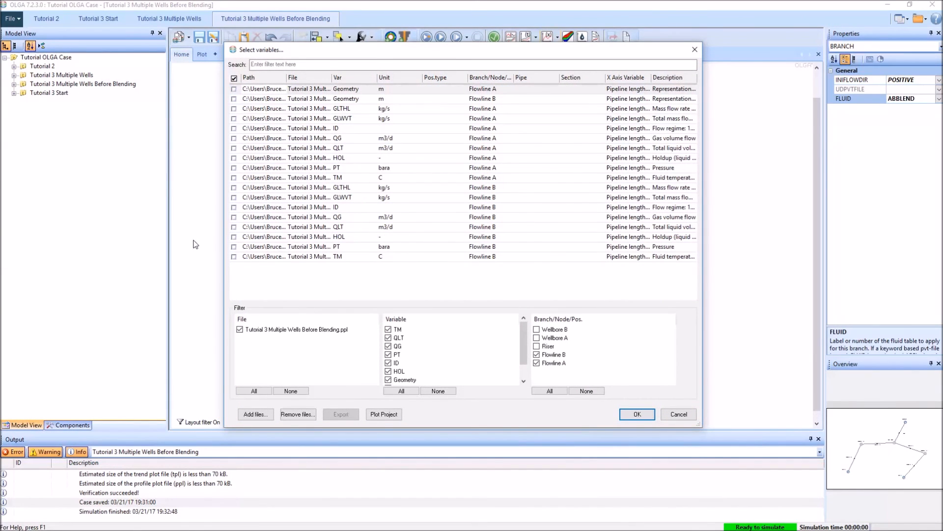
left_click(233, 246)
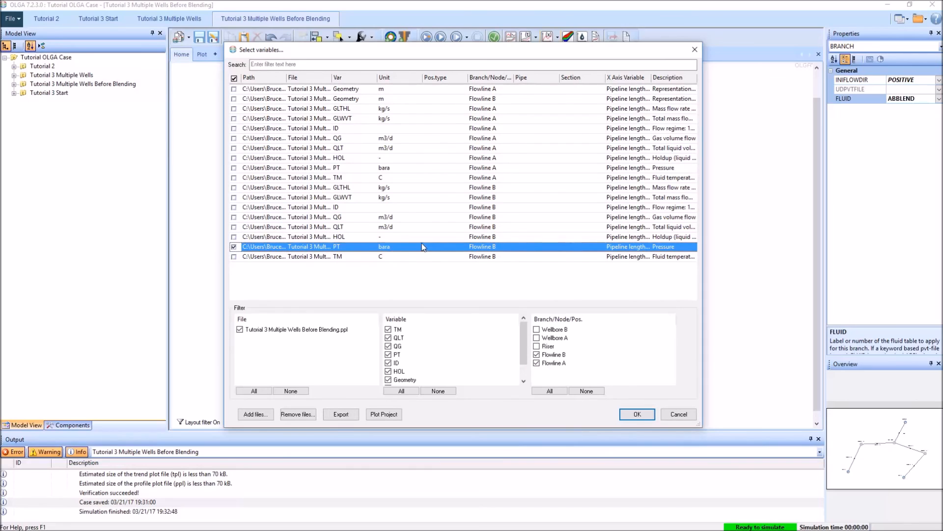
left_click(234, 168)
Step: Set the unit of the Flowline A and Flowline B pressure variables to psia
left_click(399, 171)
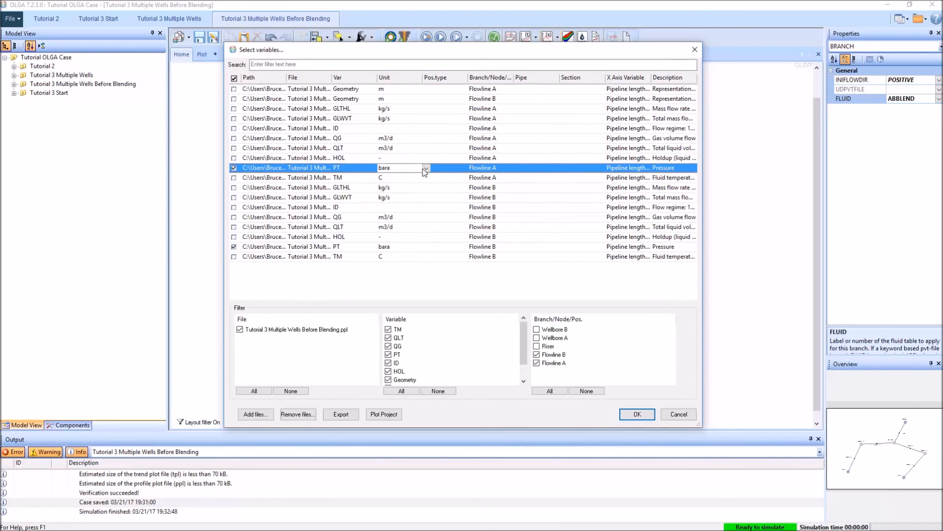
left_click(423, 168)
left_click(389, 236)
left_click(422, 247)
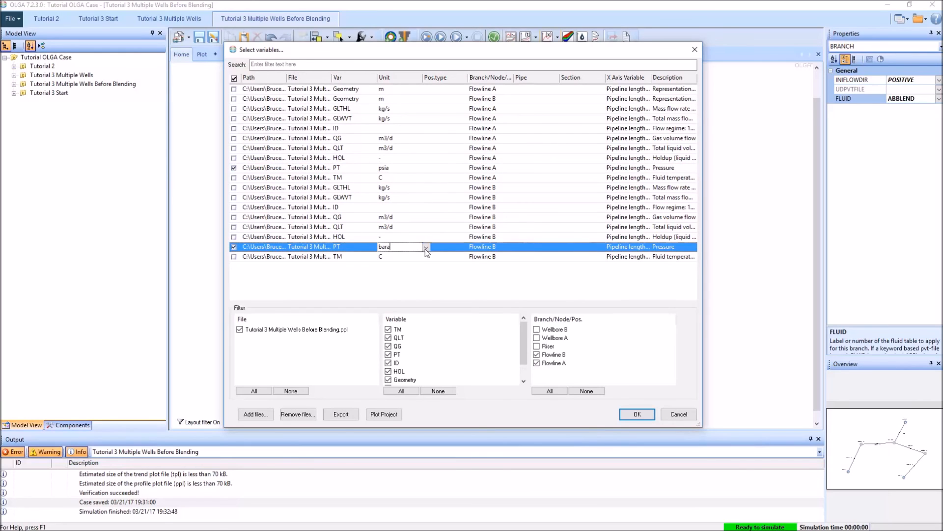
left_click(425, 246)
left_click(389, 315)
Step: Plot the selected pressure profiles and display them at the end of the simulation, 86401 s
left_click(638, 413)
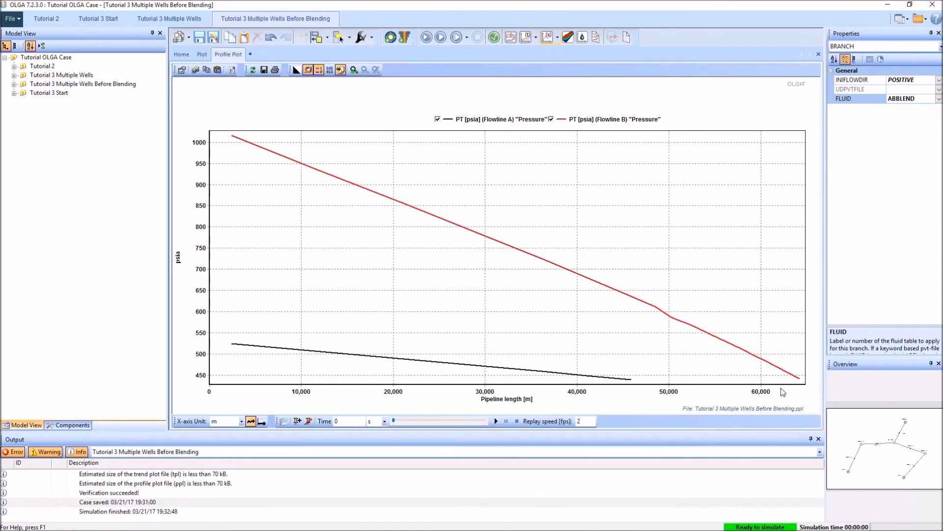
right_click(279, 94)
left_click_drag(397, 426, 489, 423)
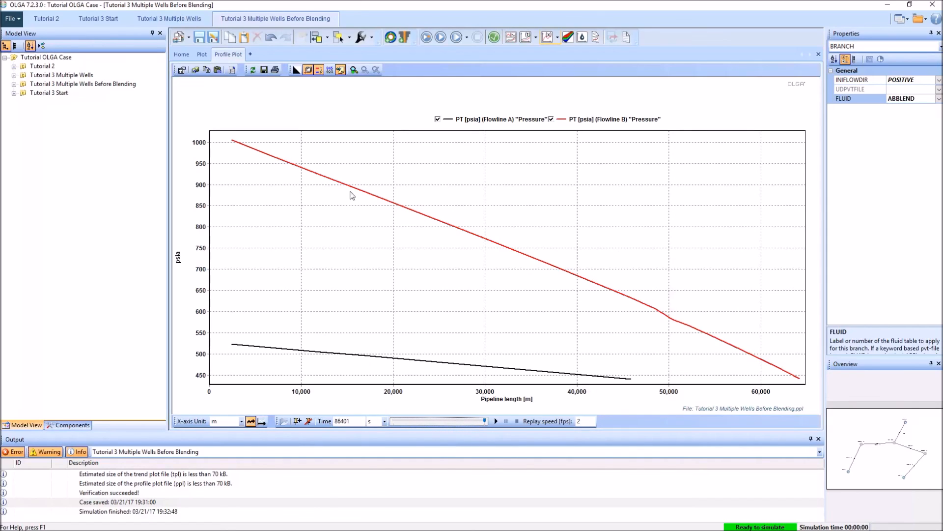
Step: Add the GLTHL and GLWVT mass flow rates of Flowlines A and B to the profile plot and review them over time
right_click(330, 99)
mouse_move(357, 116)
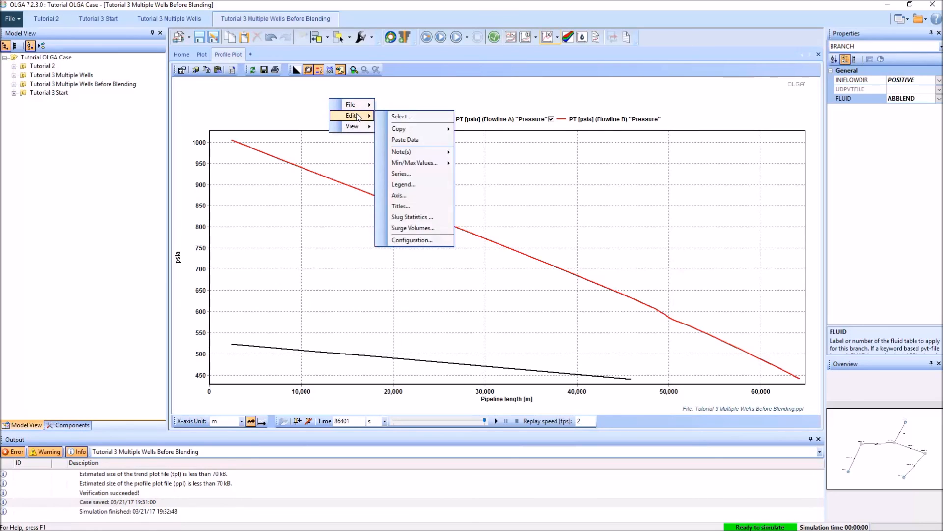
left_click(407, 121)
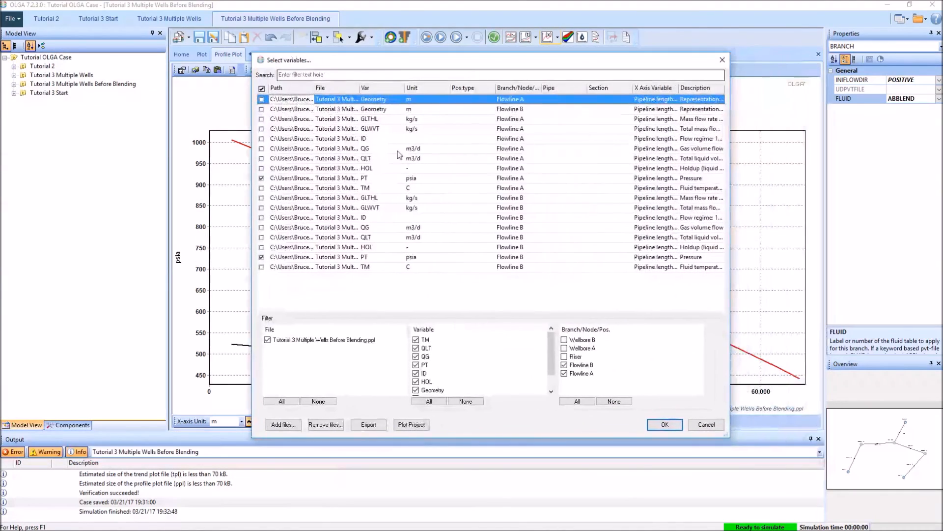
left_click(261, 119)
left_click(261, 128)
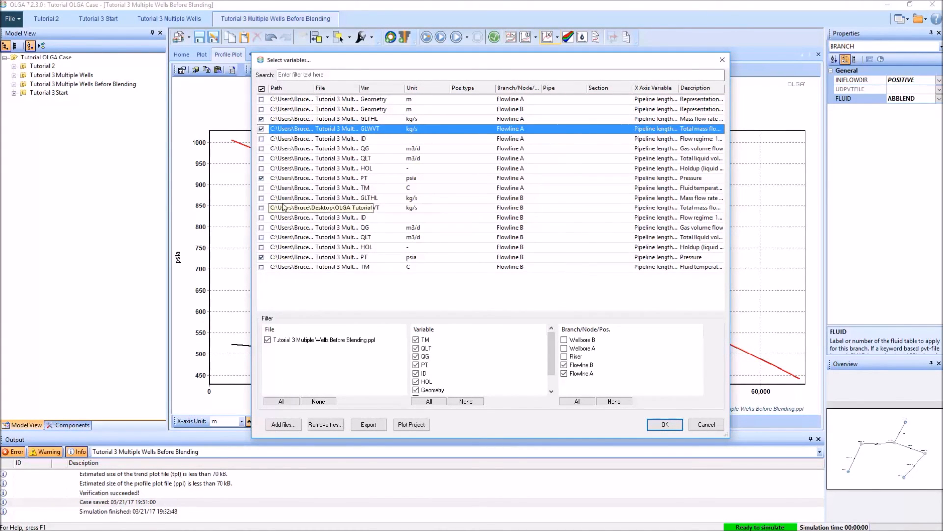
left_click(261, 208)
left_click(667, 425)
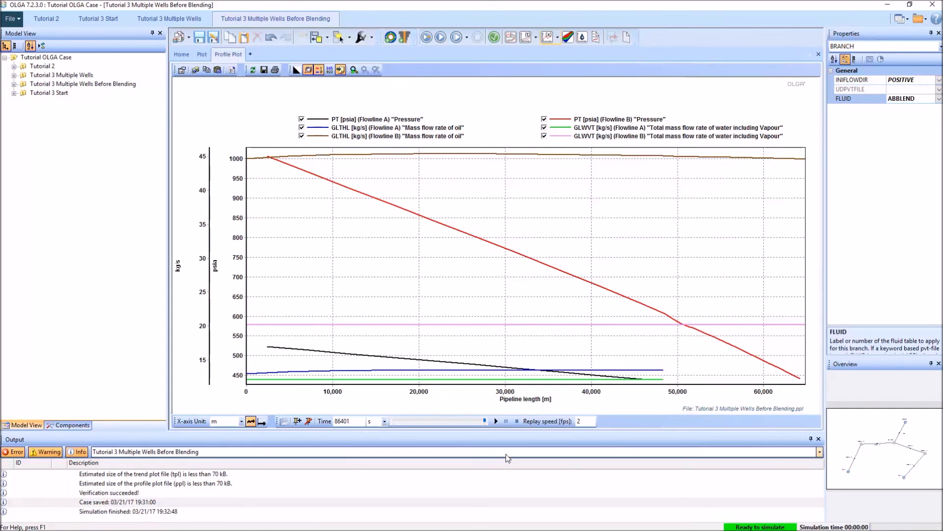
left_click(469, 421)
left_click_drag(428, 417, 479, 420)
Step: Return to the network diagram of the Tutorial 3 Multiple Wells Before Blending case
left_click(181, 55)
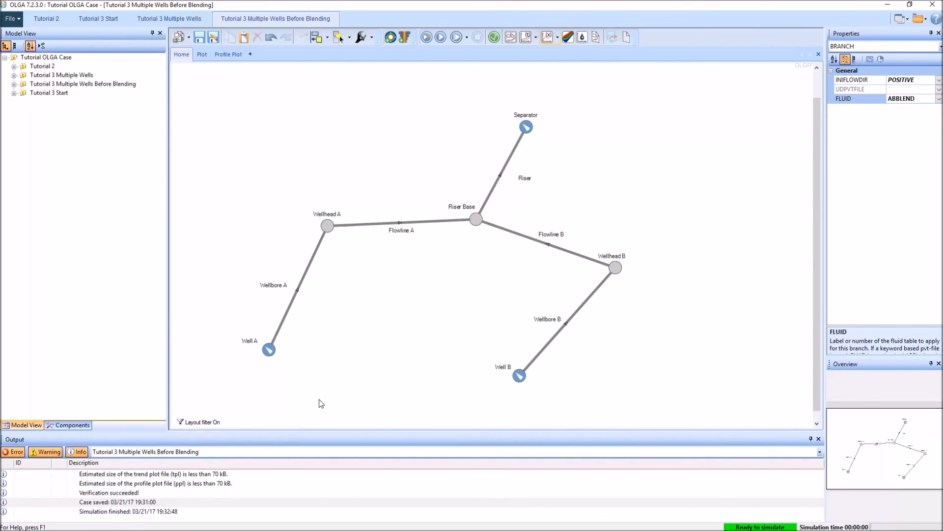
left_click(116, 25)
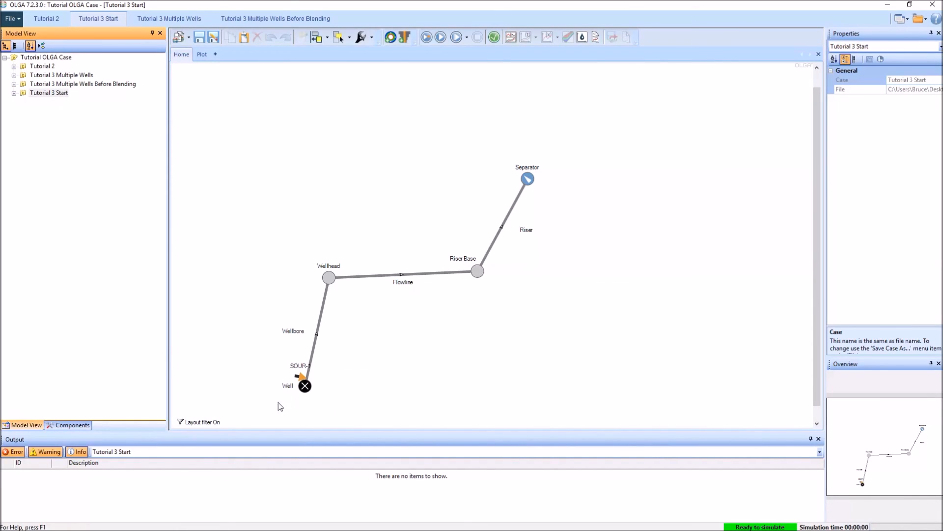
left_click(292, 19)
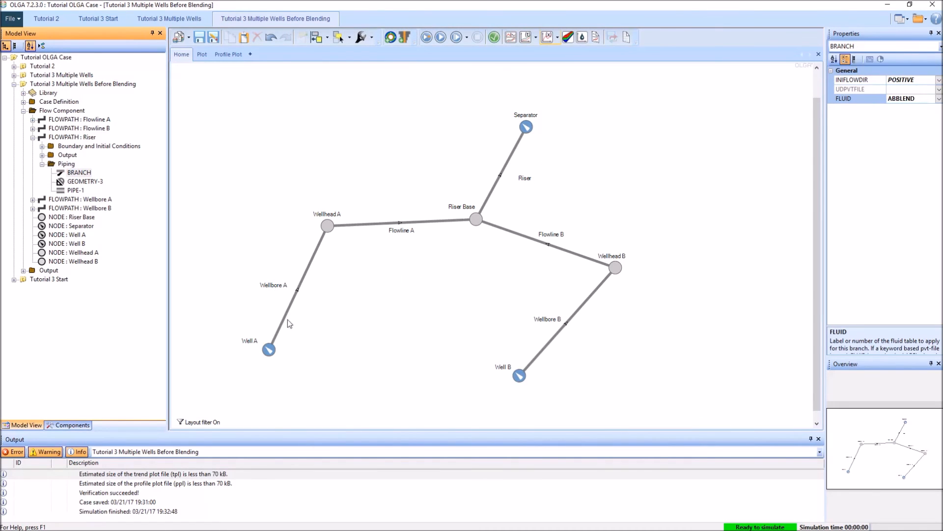